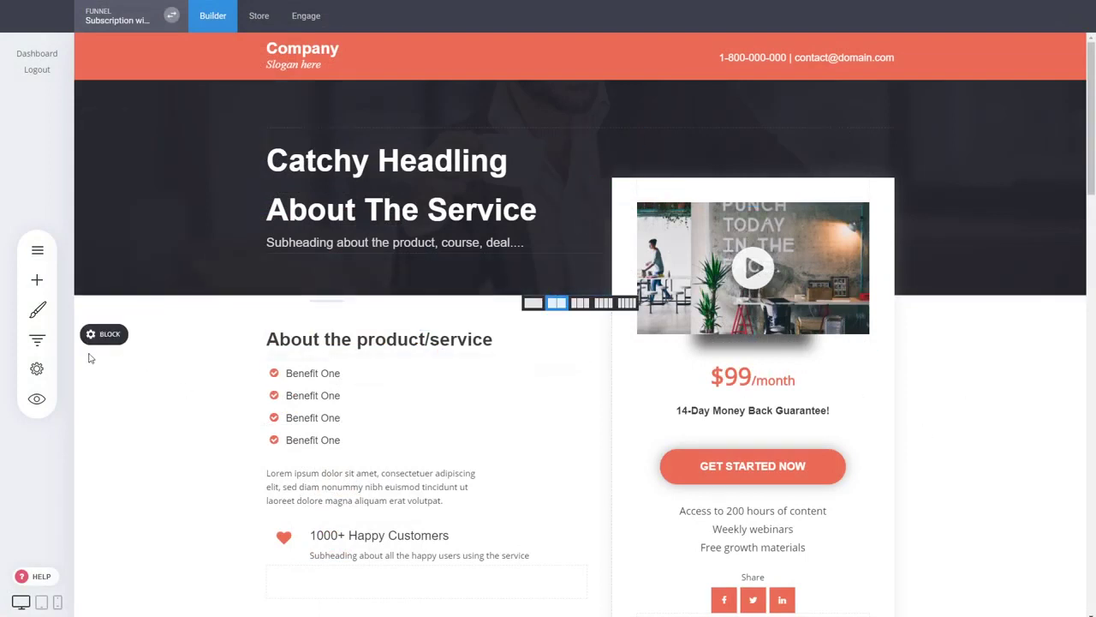
- Review the current funnel's steps overview, then close it
click(38, 342)
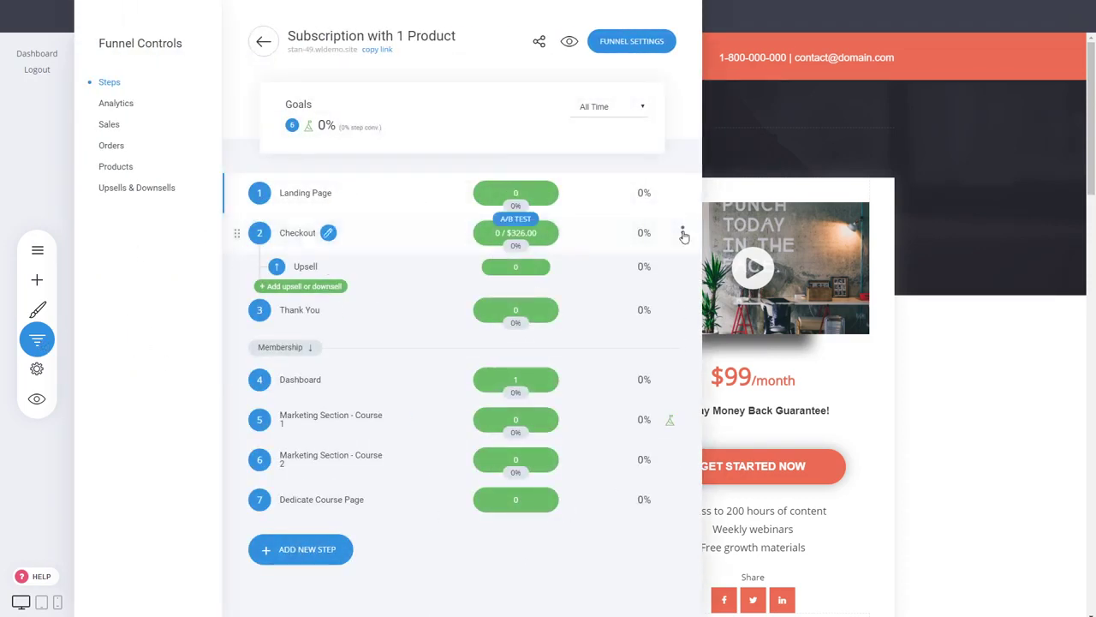
click(758, 221)
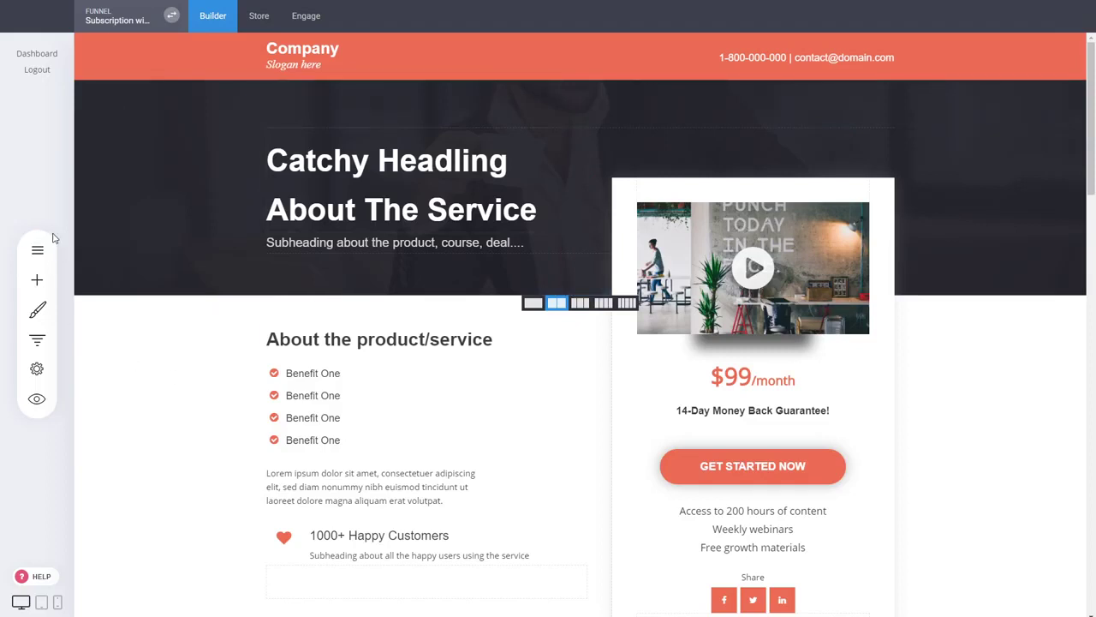
scroll(483, 419, down, 3)
scroll(483, 419, up, 1)
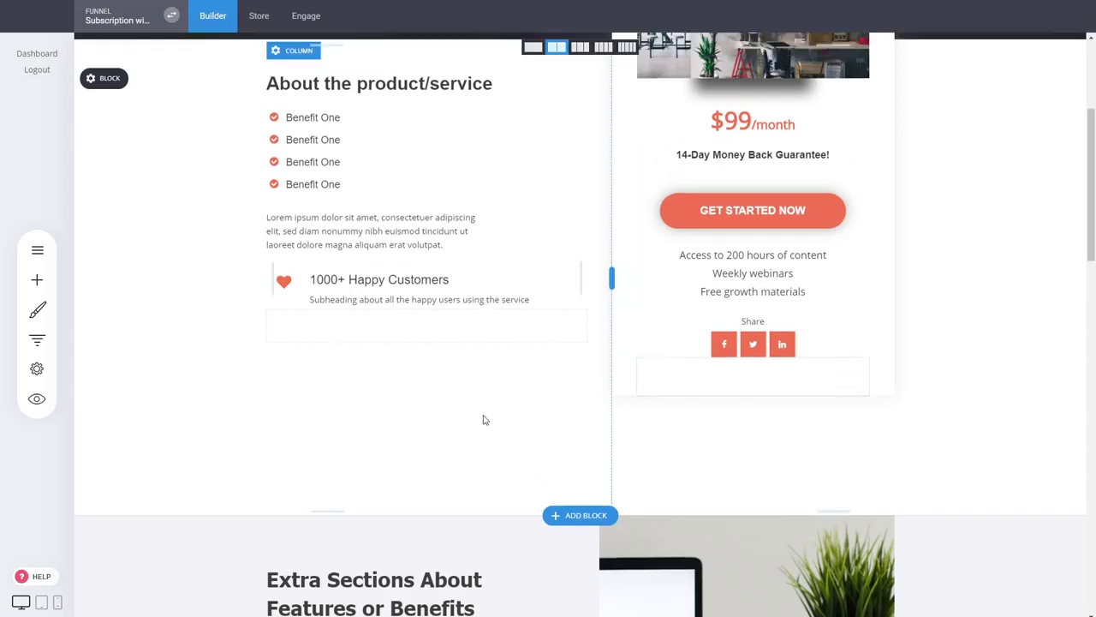
scroll(483, 419, up, 3)
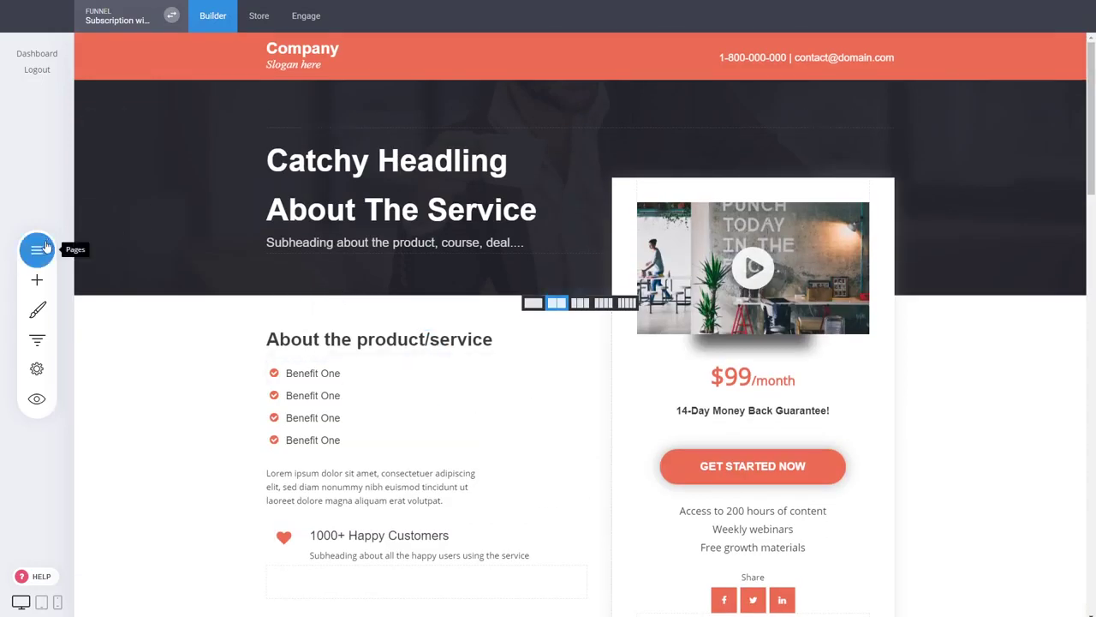
- Create a funnel named 'Membership with Multi Products' from the Course Funnel template
click(153, 27)
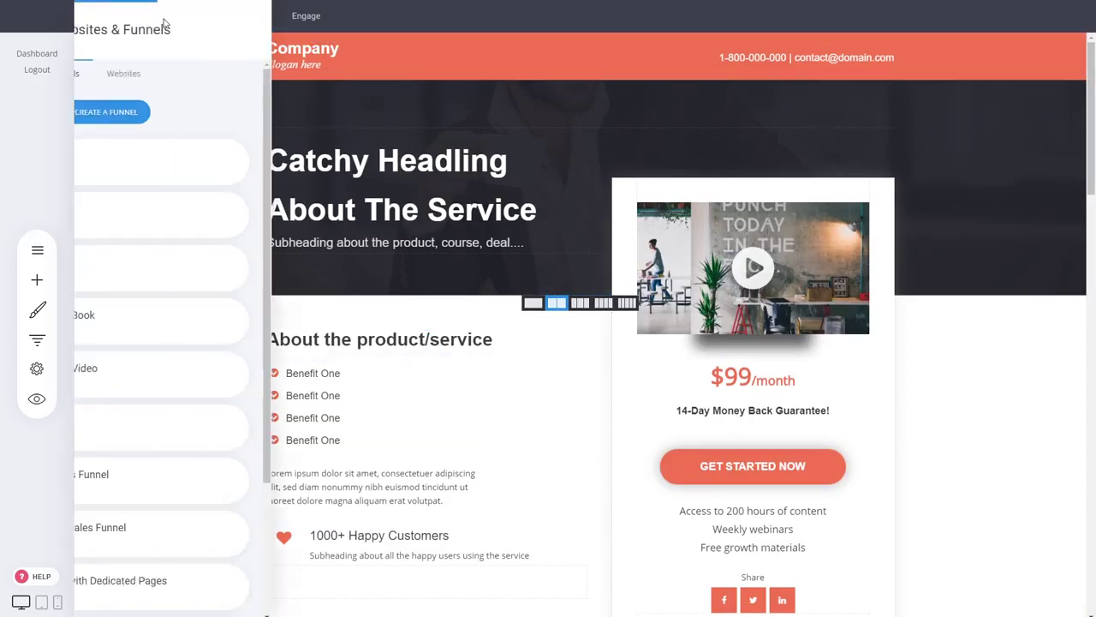
click(270, 114)
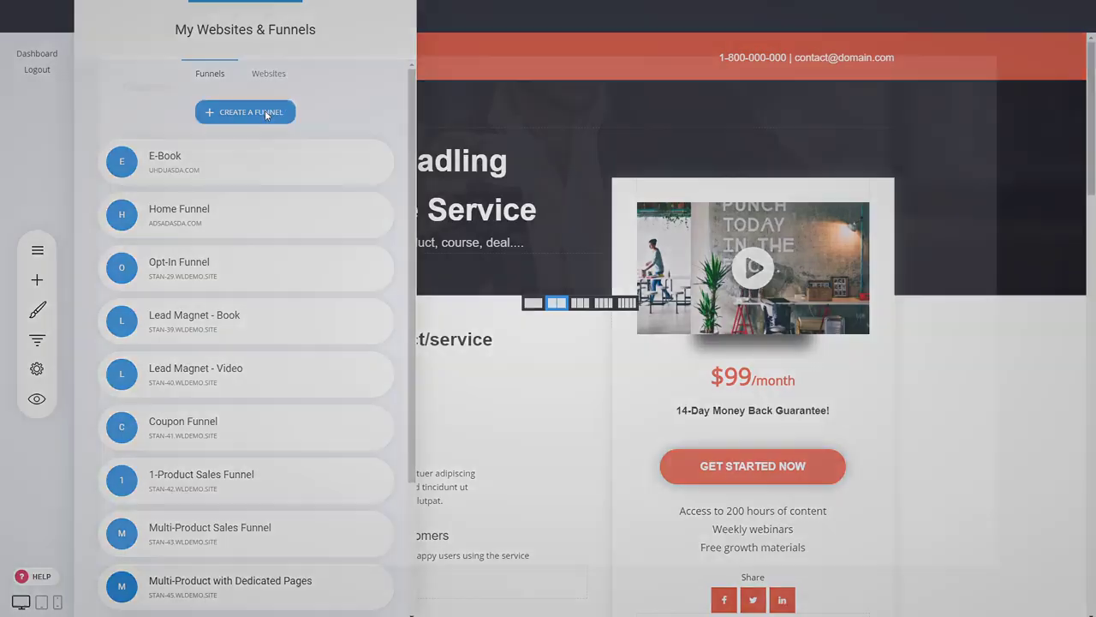
scroll(232, 239, down, 2)
scroll(734, 342, down, 1)
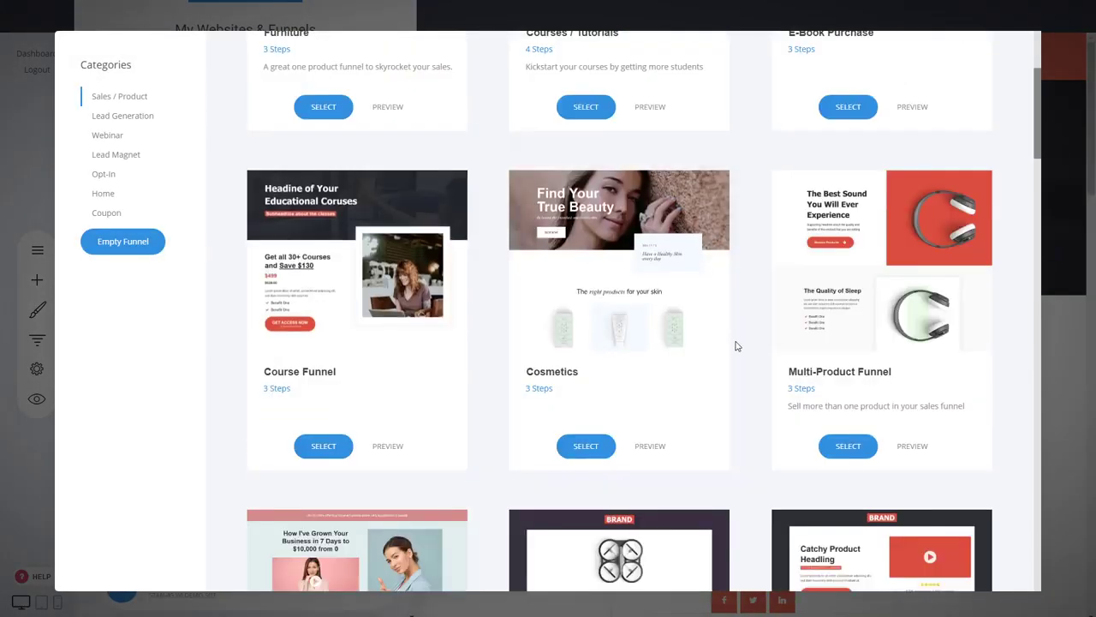
scroll(526, 362, up, 3)
scroll(503, 352, down, 2)
scroll(503, 352, down, 1)
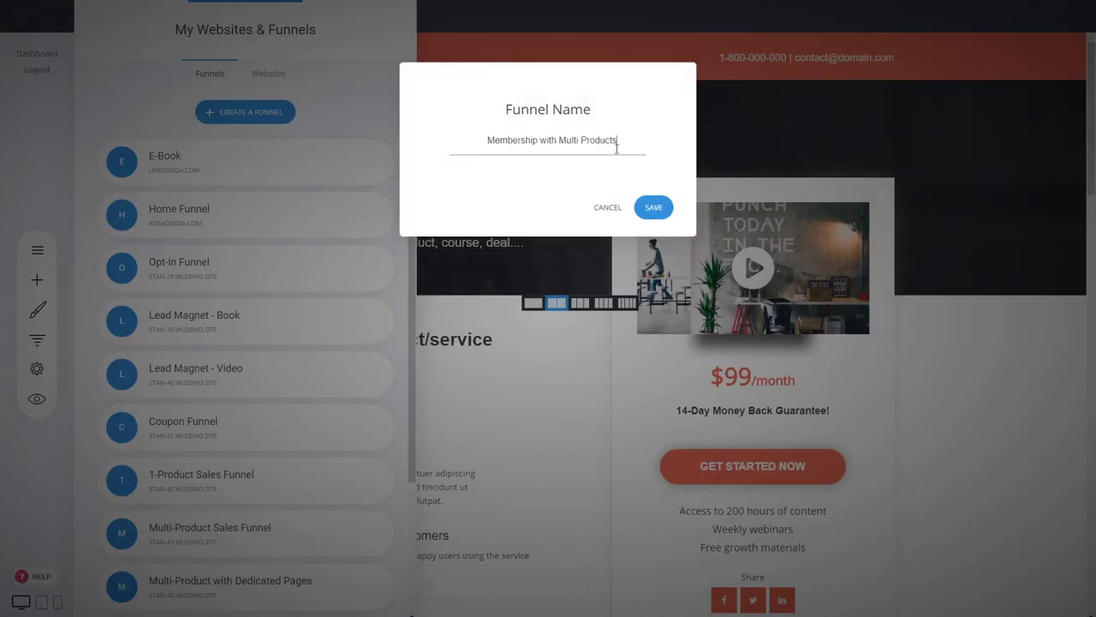
click(653, 208)
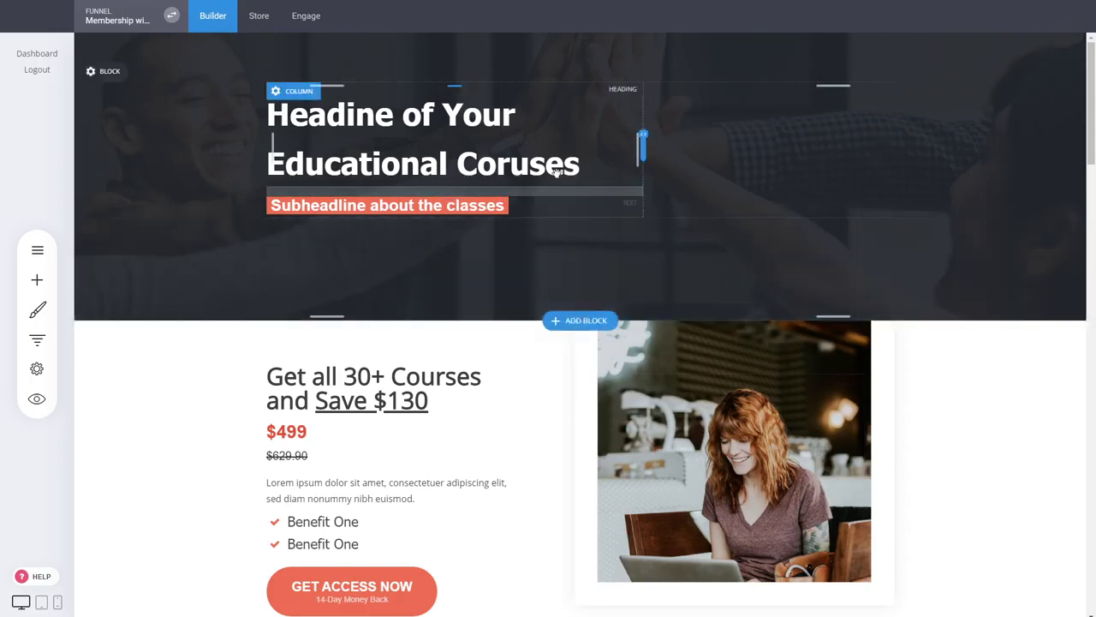
- Shrink the hero block's top and bottom padding, save, and review the courses section
drag(486, 75, 491, 59)
drag(451, 231, 451, 223)
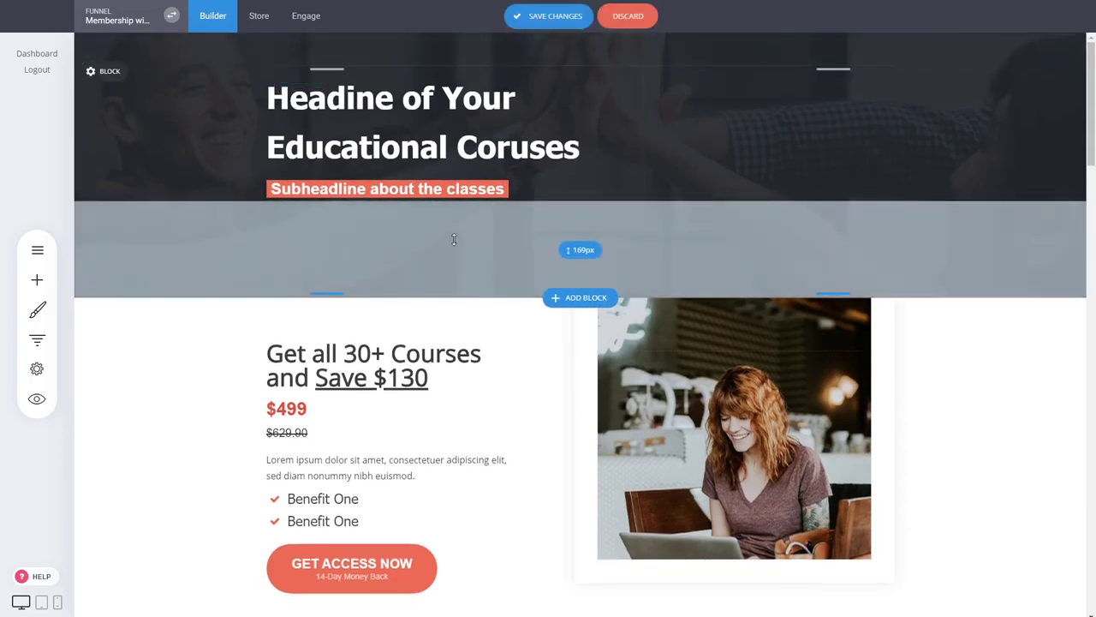
click(558, 18)
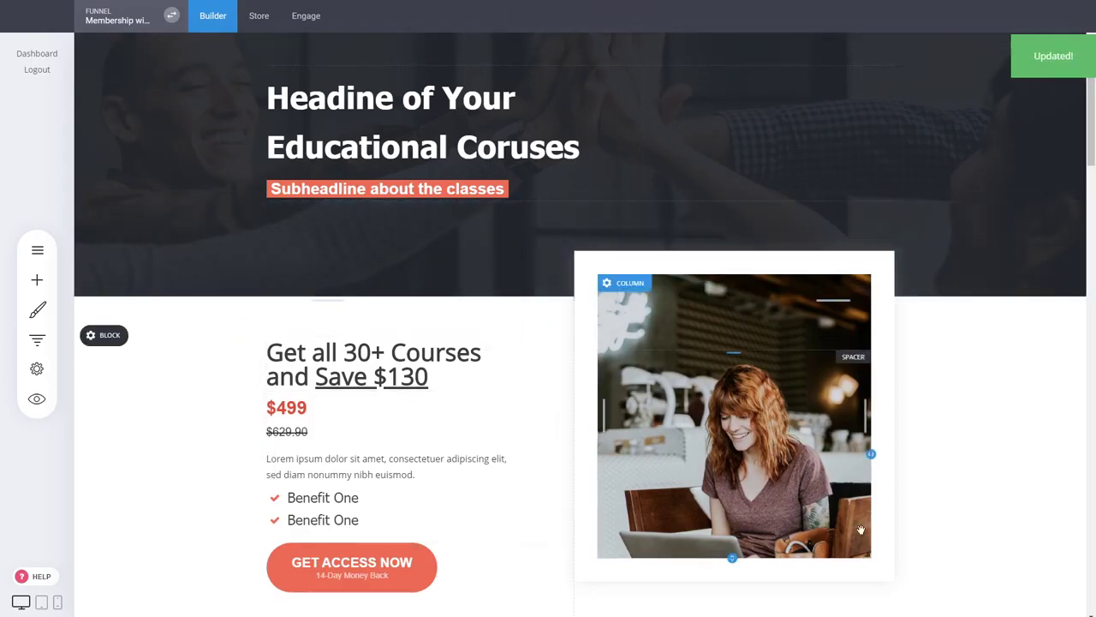
scroll(927, 445, down, 2)
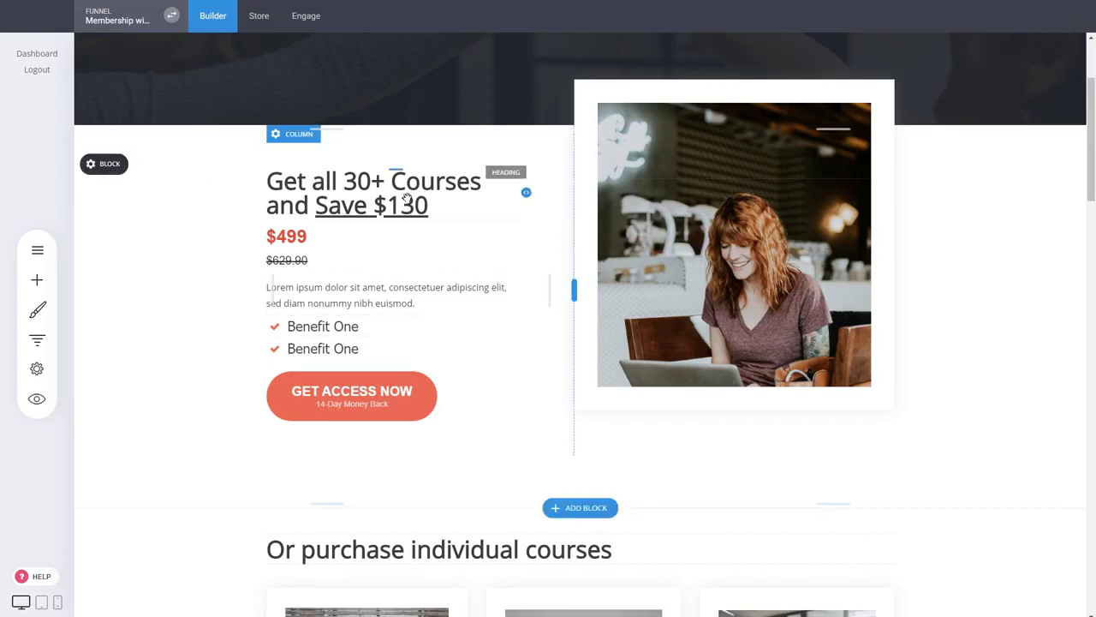
scroll(407, 198, down, 3)
scroll(994, 340, up, 3)
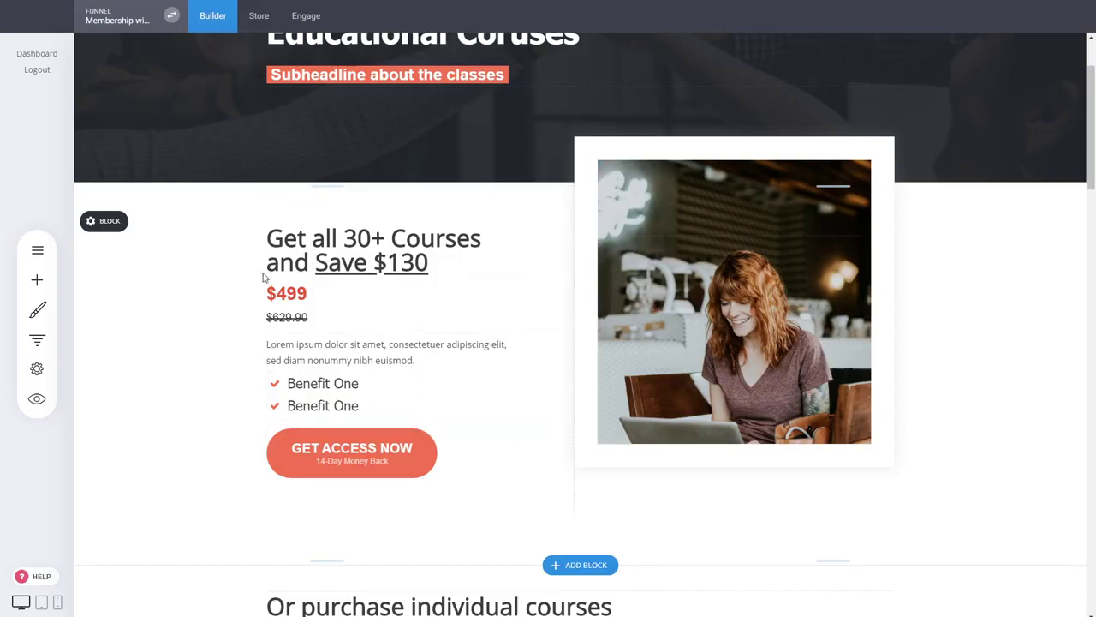
mouse_move(105, 222)
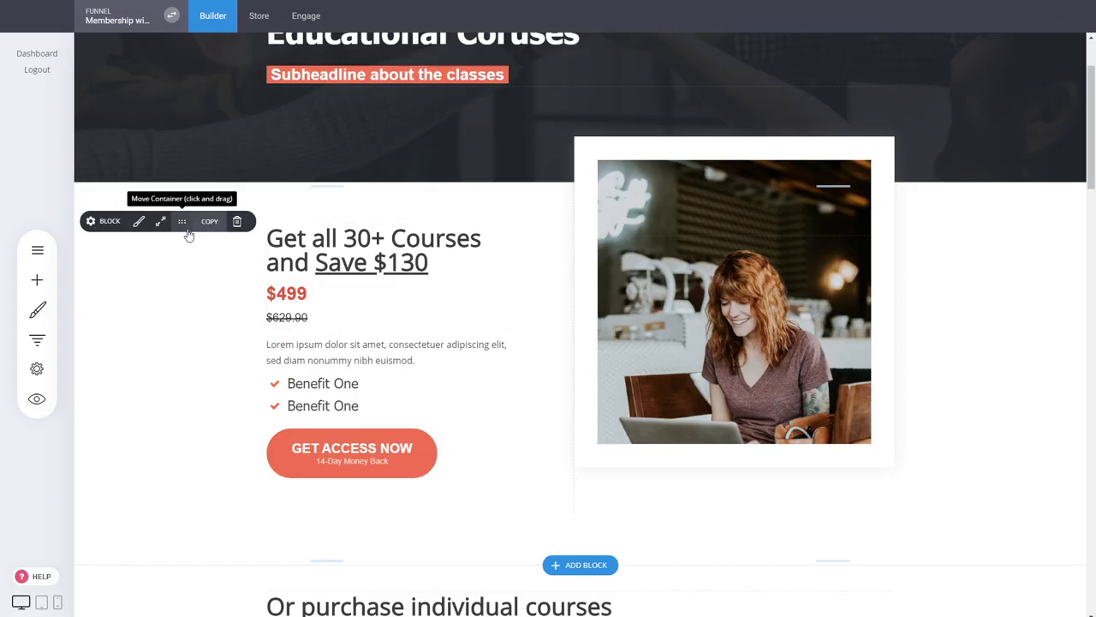
scroll(340, 244, down, 4)
scroll(411, 279, up, 4)
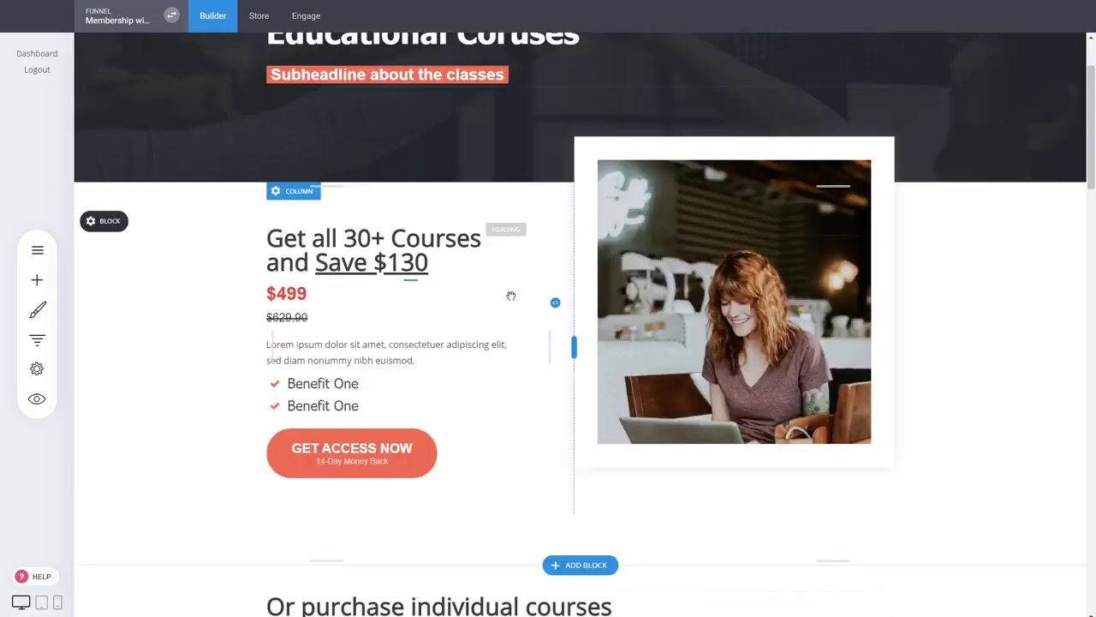
scroll(928, 260, down, 5)
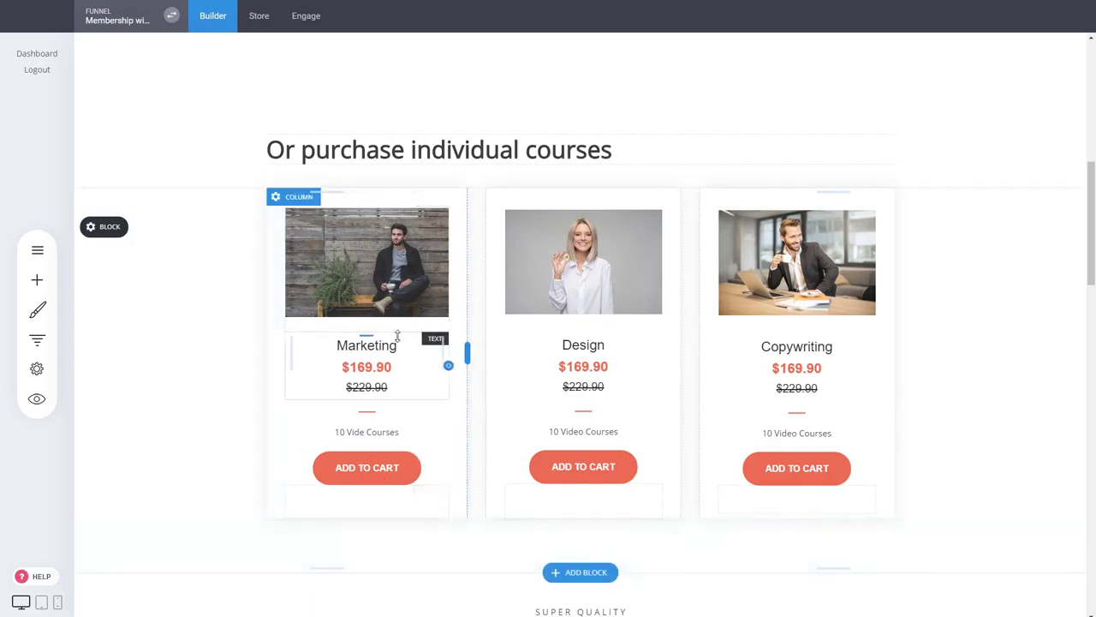
- Change the Design course card's count text to '1 Video' and save
triple_click(614, 433)
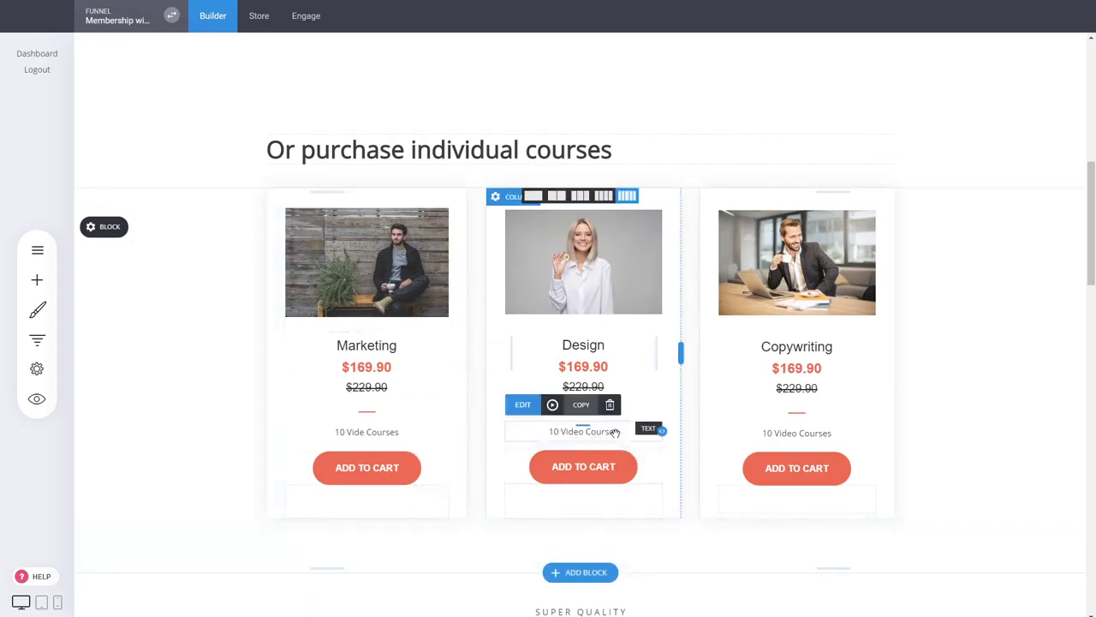
text(1 Video)
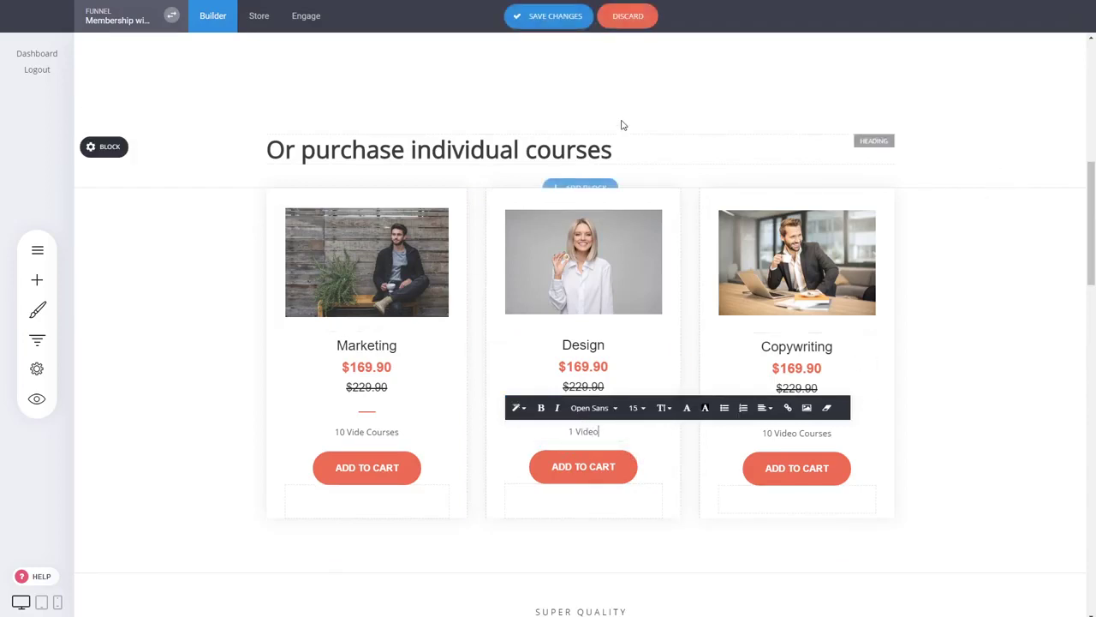
click(571, 20)
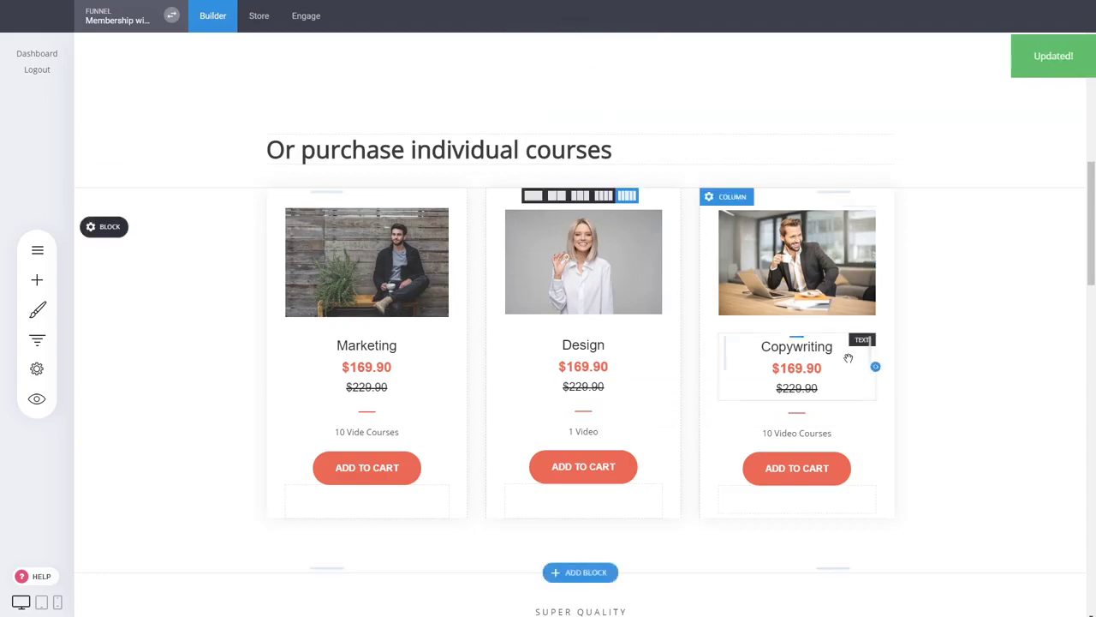
scroll(961, 311, down, 1)
scroll(962, 311, up, 3)
scroll(959, 314, down, 2)
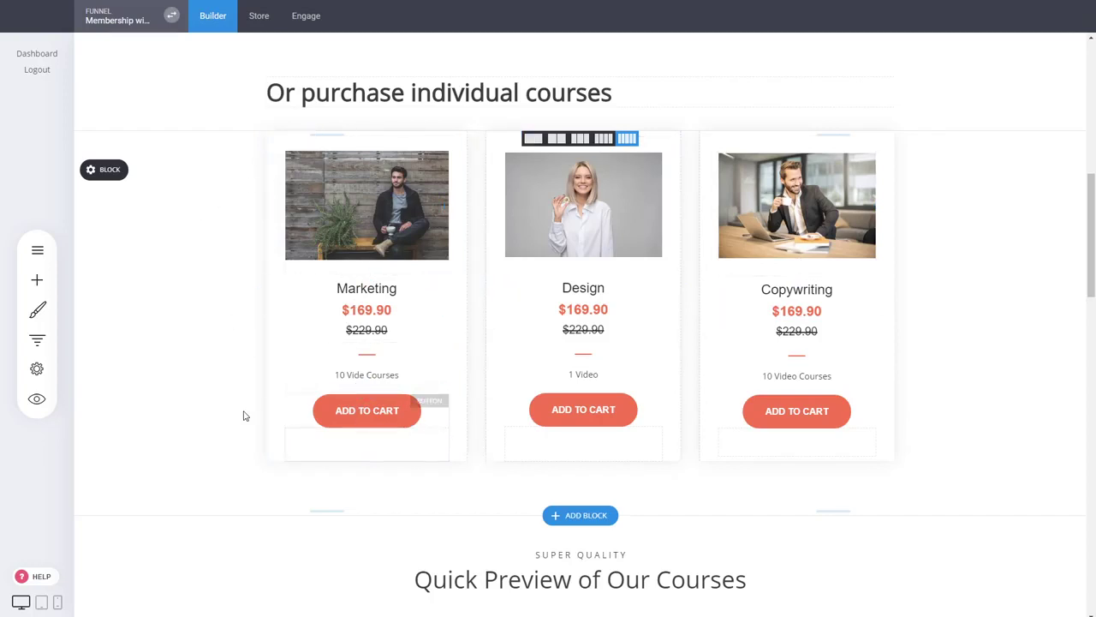
- Fix the Marketing card's typo so it reads '10 Video Courses'
click(361, 375)
click(367, 377)
text(o)
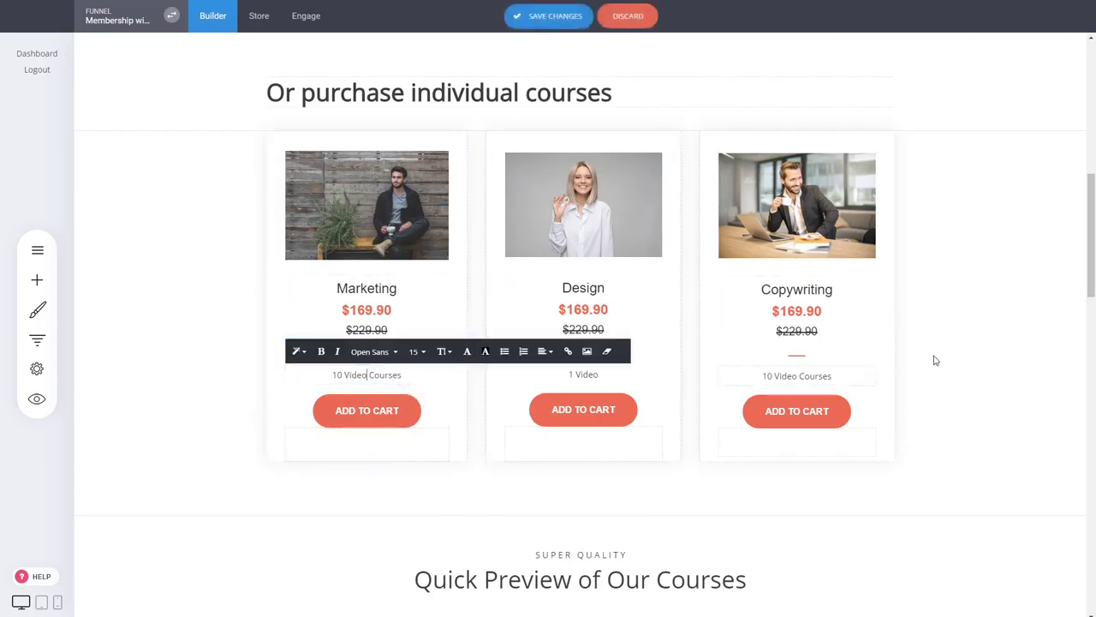
click(968, 326)
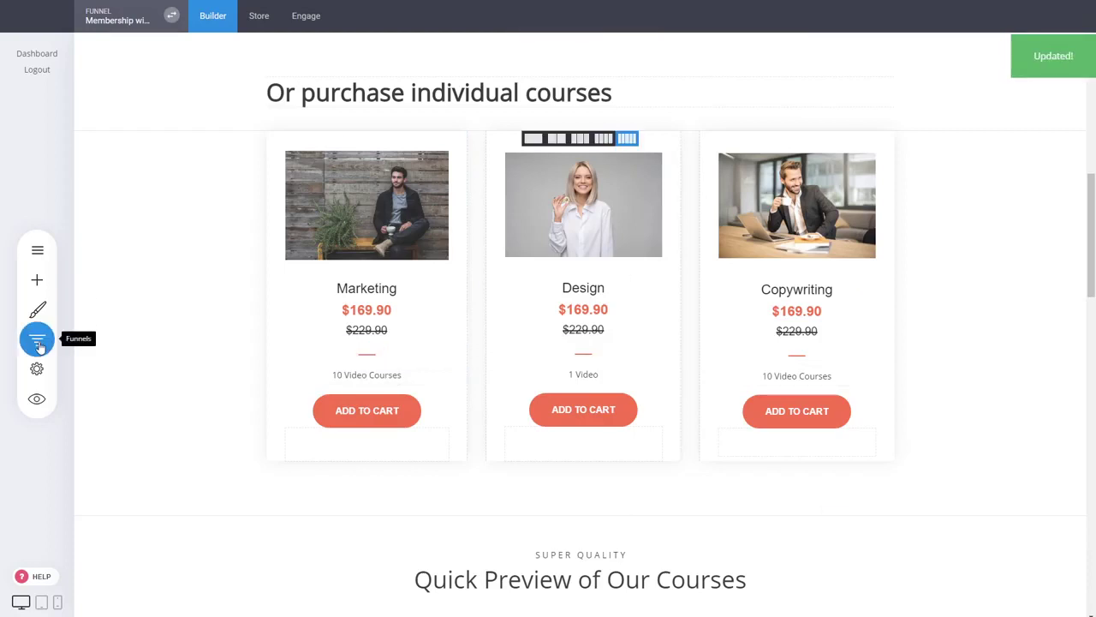
click(36, 341)
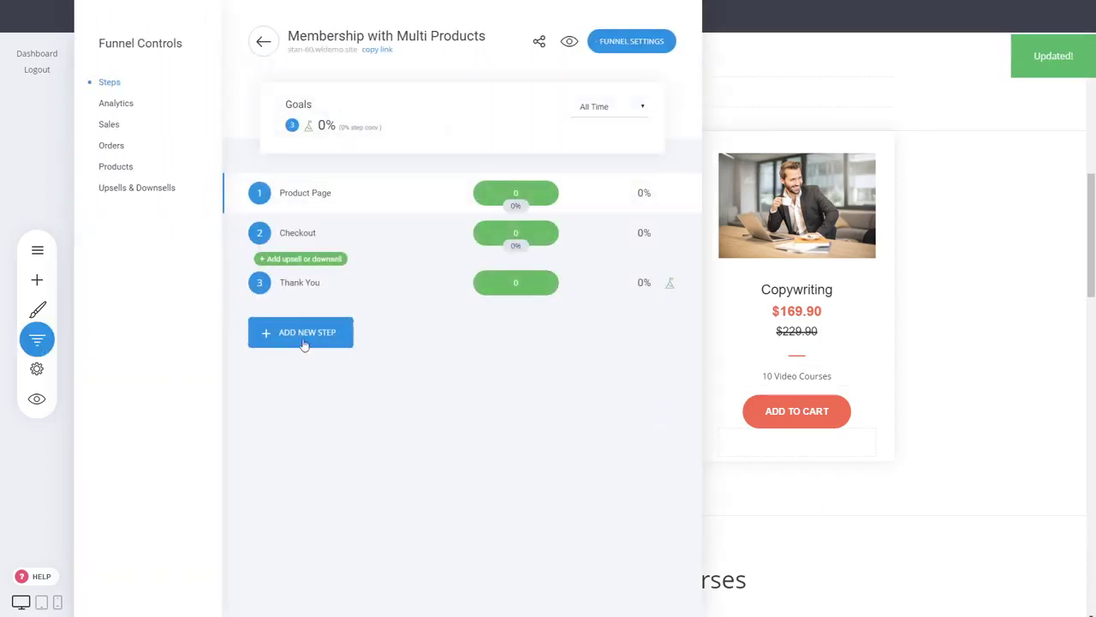
- Add a section label named 'Markerting Videos' to the funnel steps
click(304, 342)
click(609, 334)
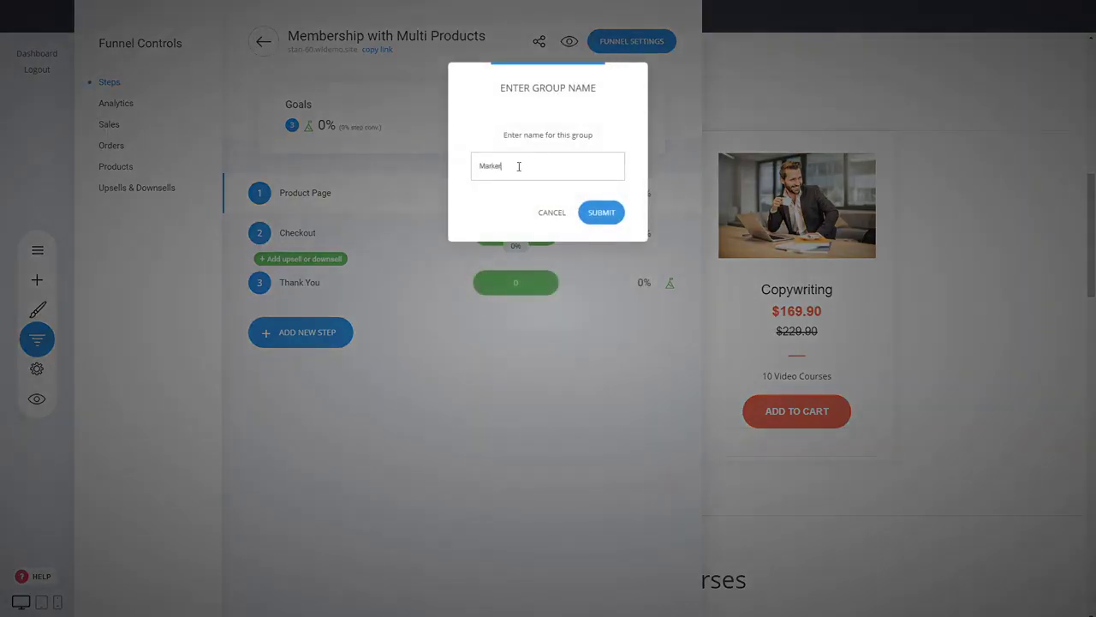
click(602, 212)
- Add a 'Marketing Course 1' page from the first Membership / Course template
click(325, 364)
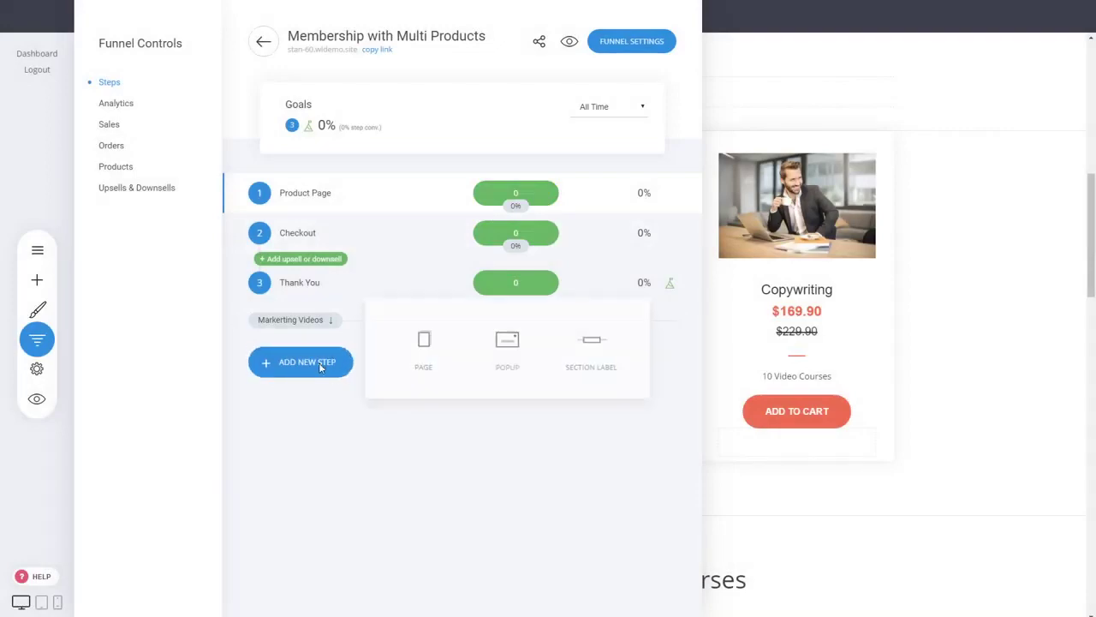
click(421, 351)
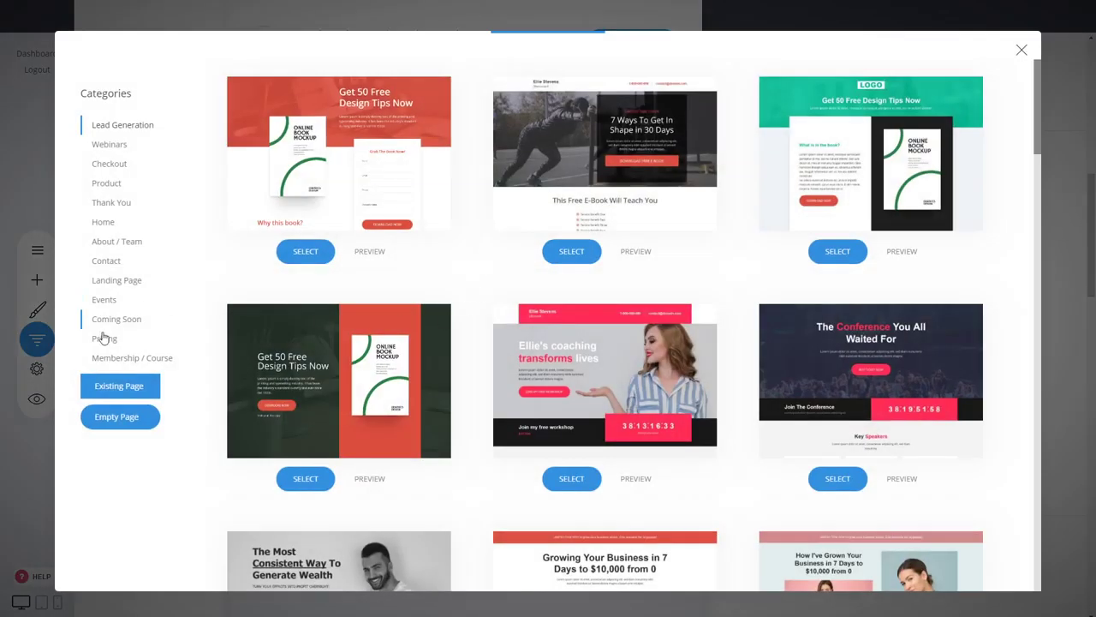
click(110, 360)
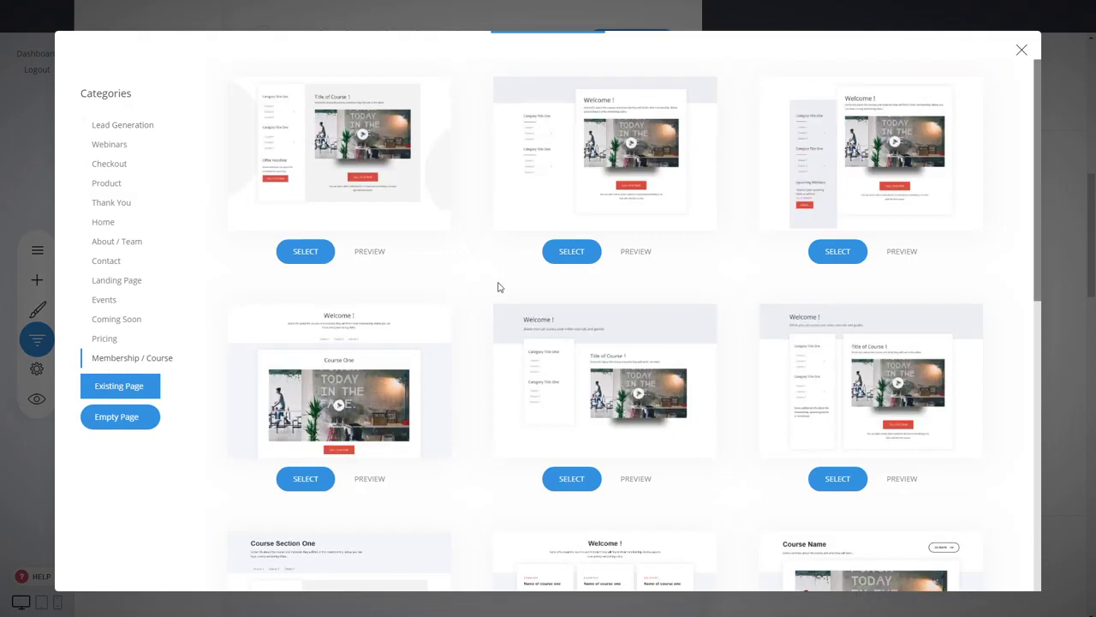
click(363, 169)
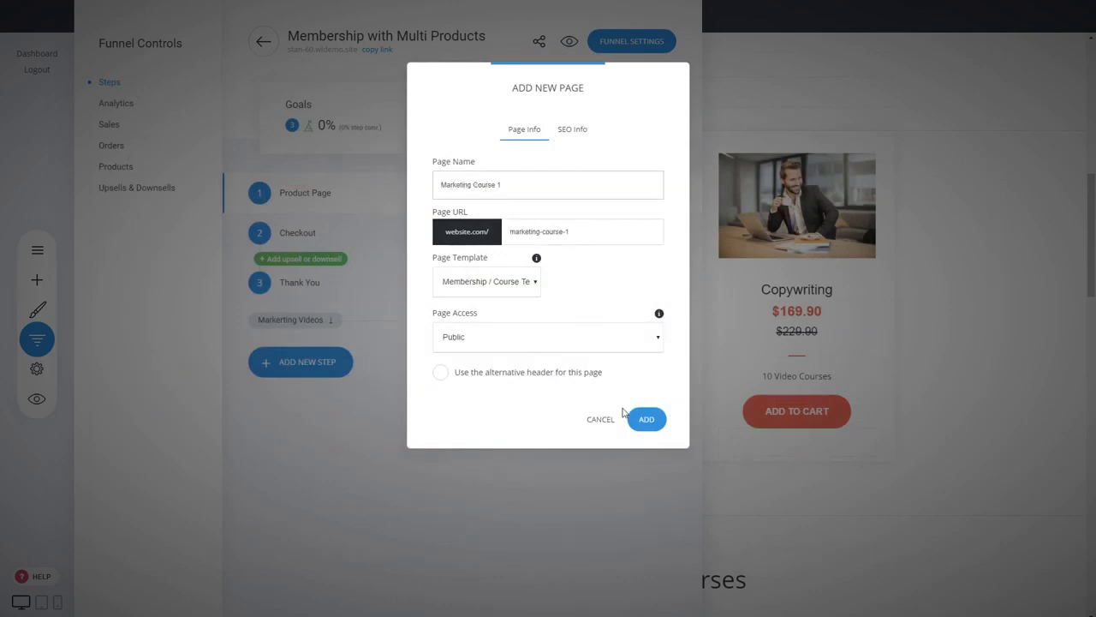
click(645, 419)
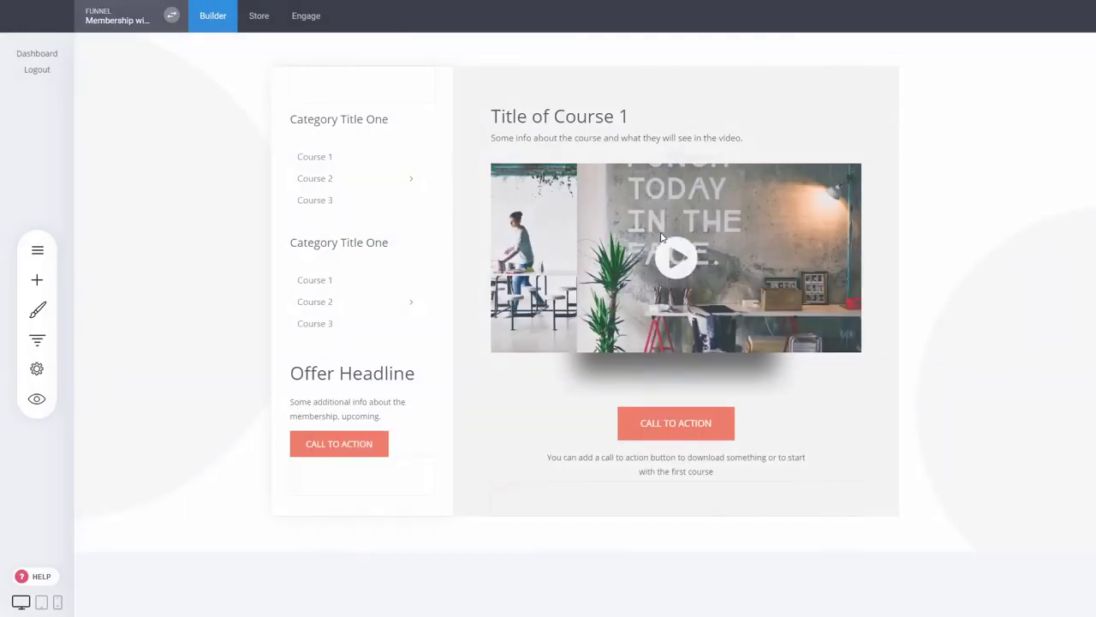
- Delete the duplicate Category Title One heading and course list, then save the page
click(334, 243)
click(394, 209)
click(614, 275)
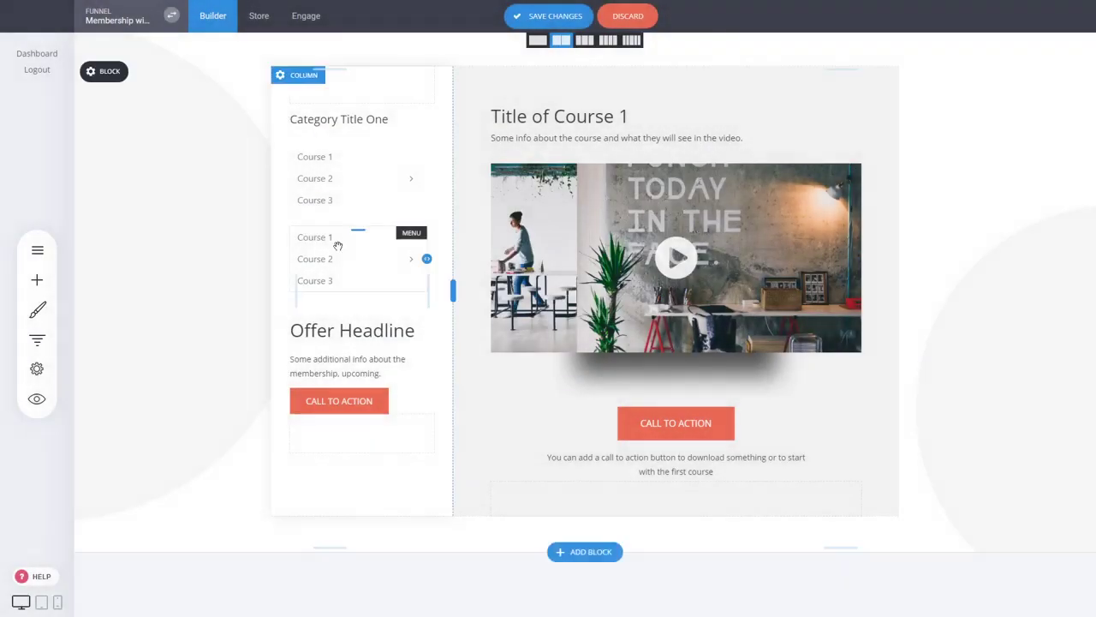
click(462, 209)
click(584, 273)
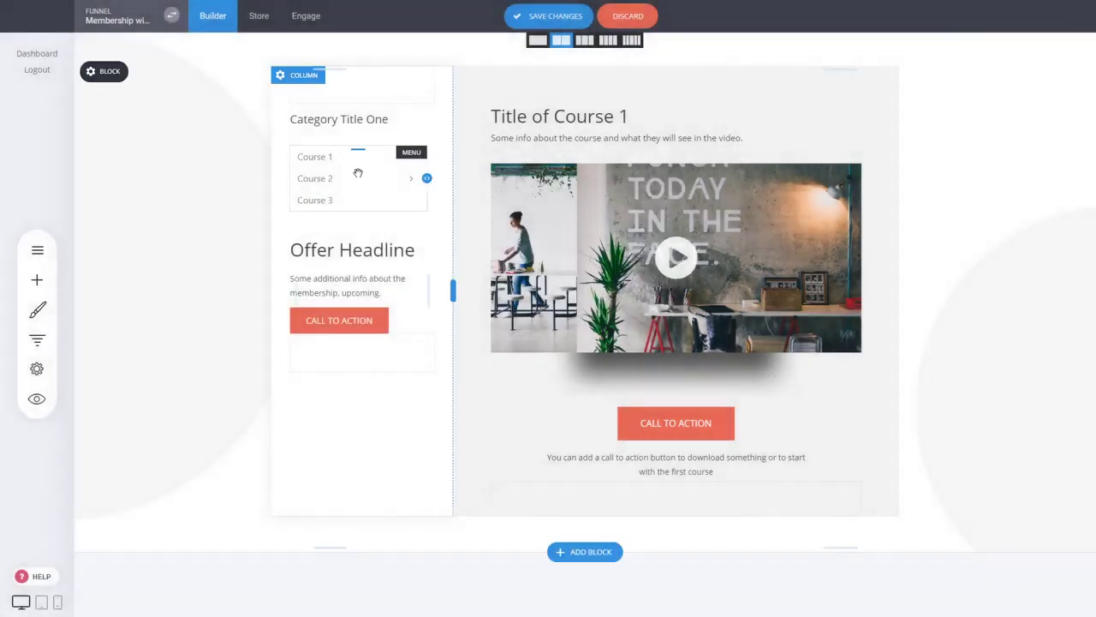
click(355, 183)
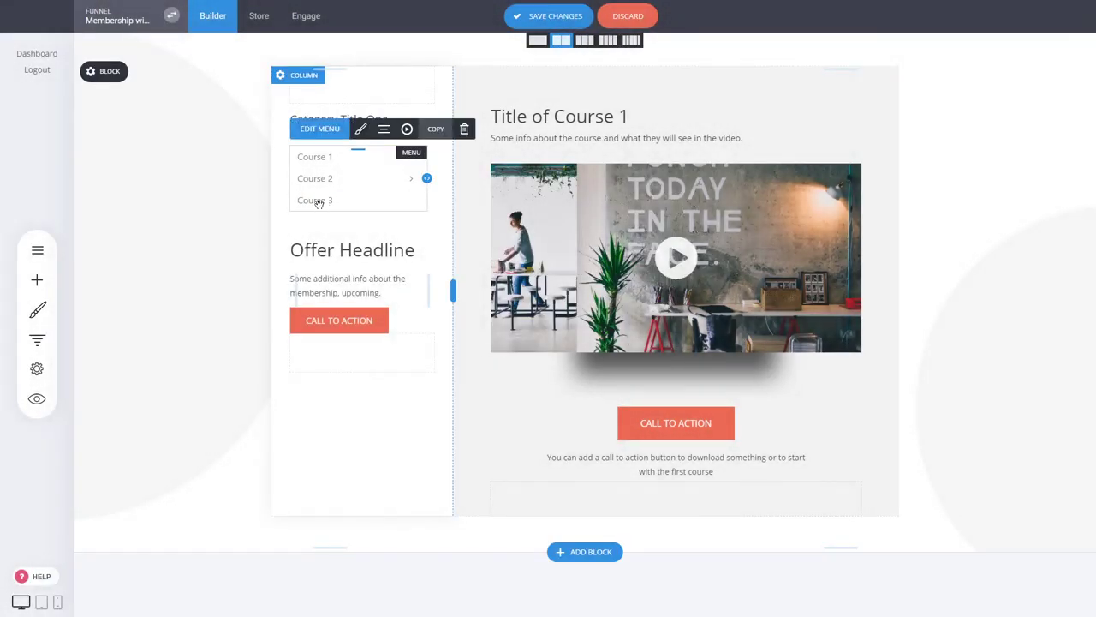
click(532, 23)
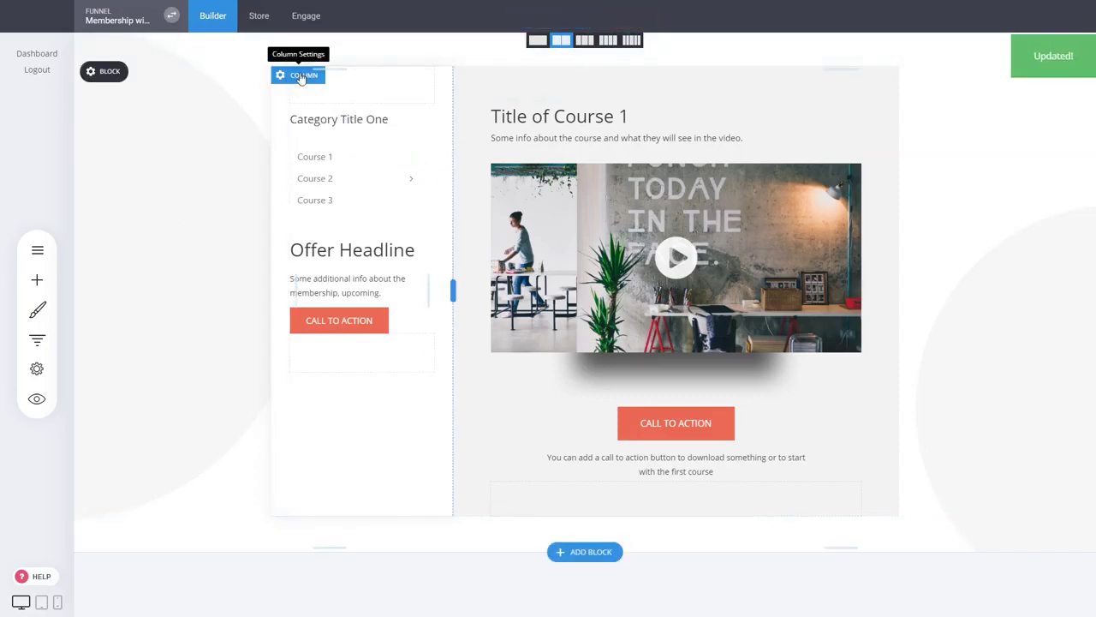
- Save the left column as global column 'Marketing Navigation' and save the page
click(301, 77)
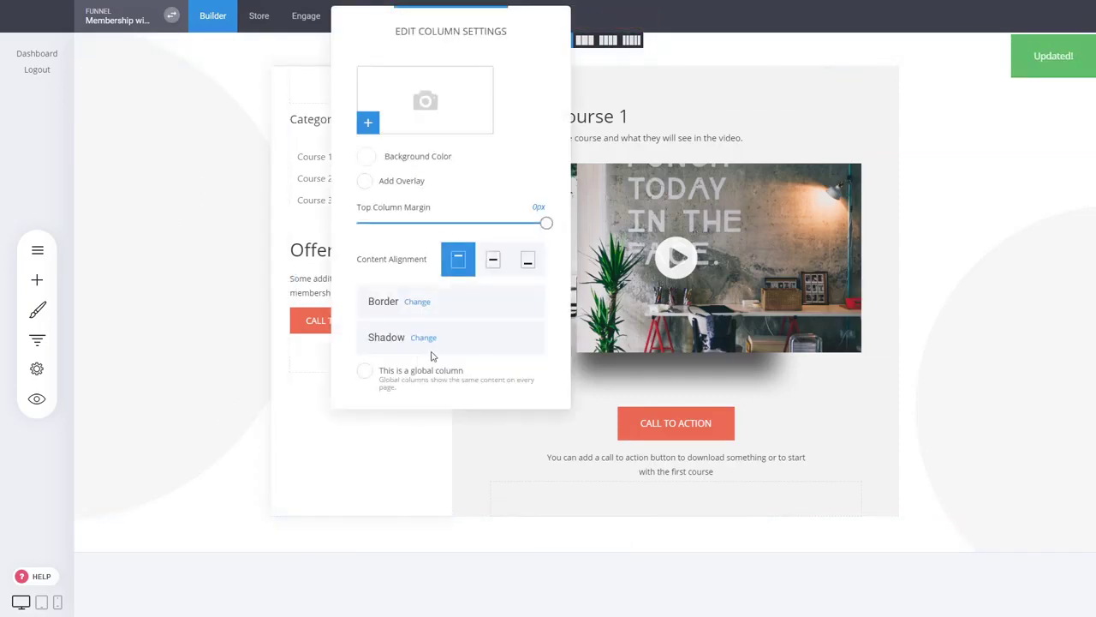
click(405, 373)
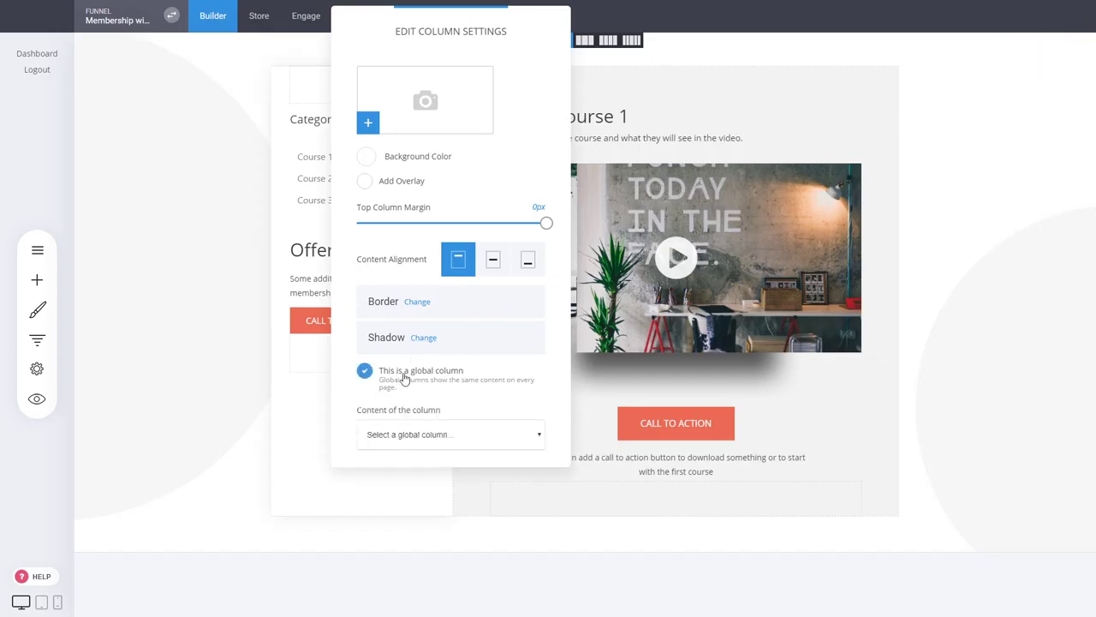
click(405, 458)
text(Marketing )
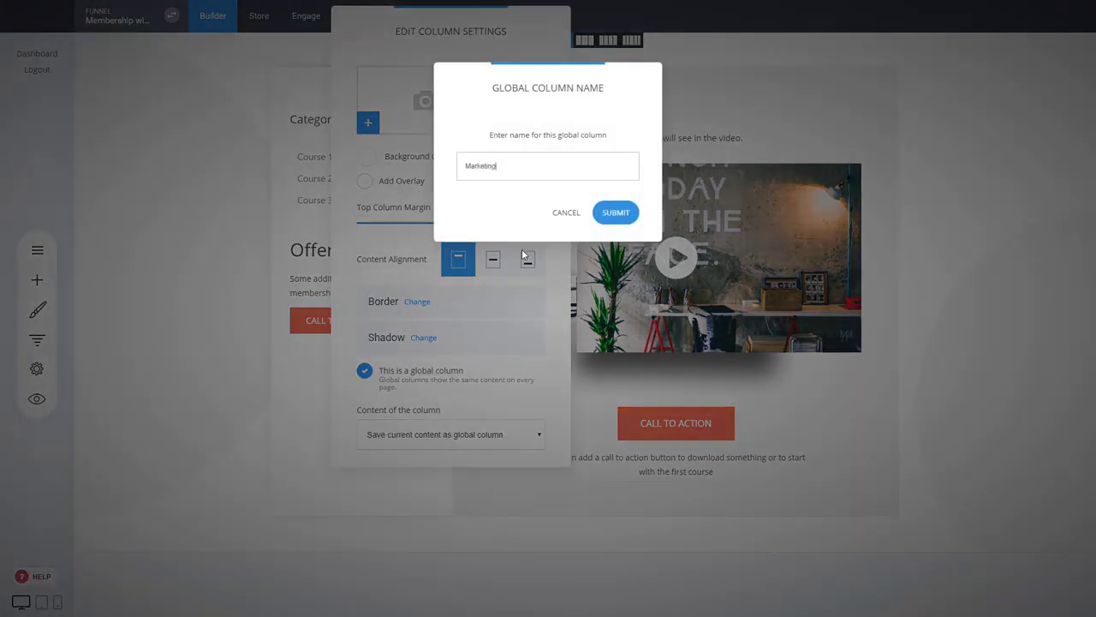
text(Navigation)
click(605, 215)
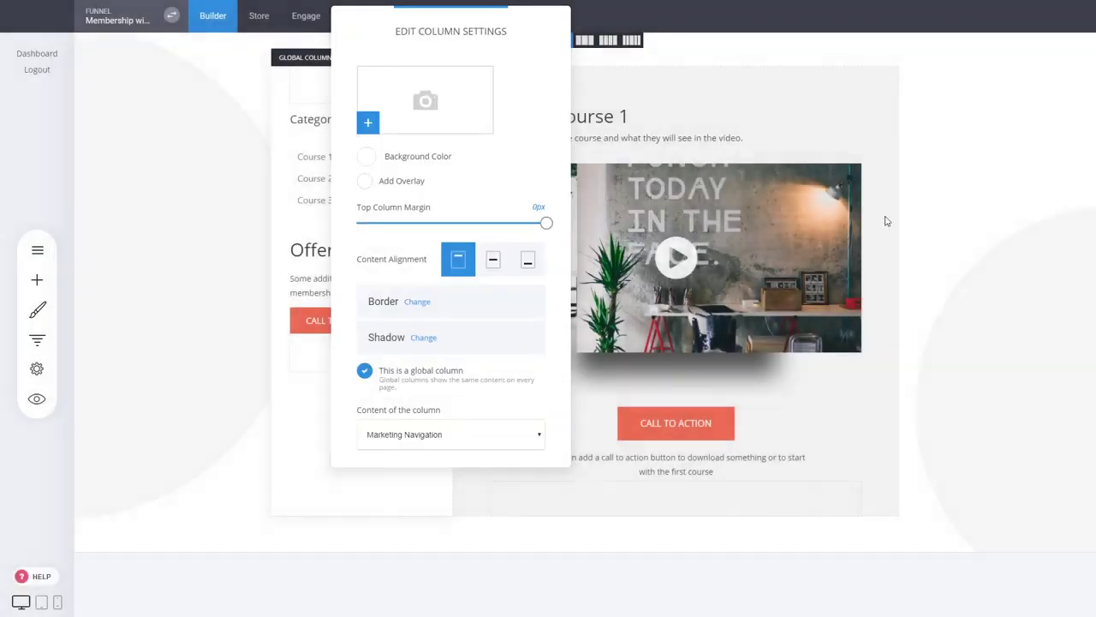
click(887, 221)
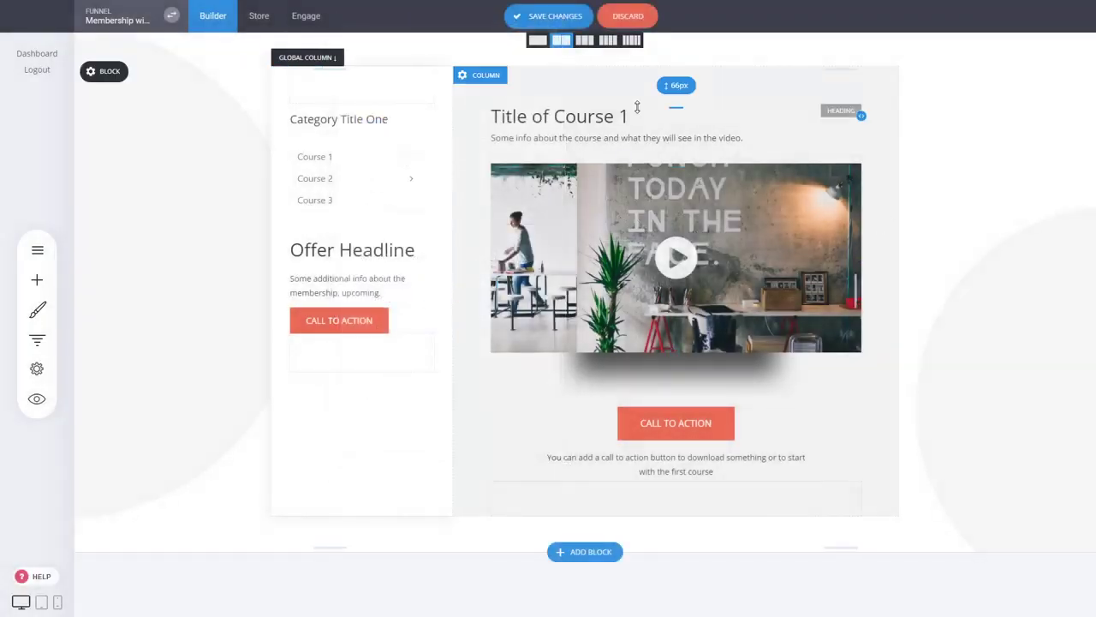
click(560, 21)
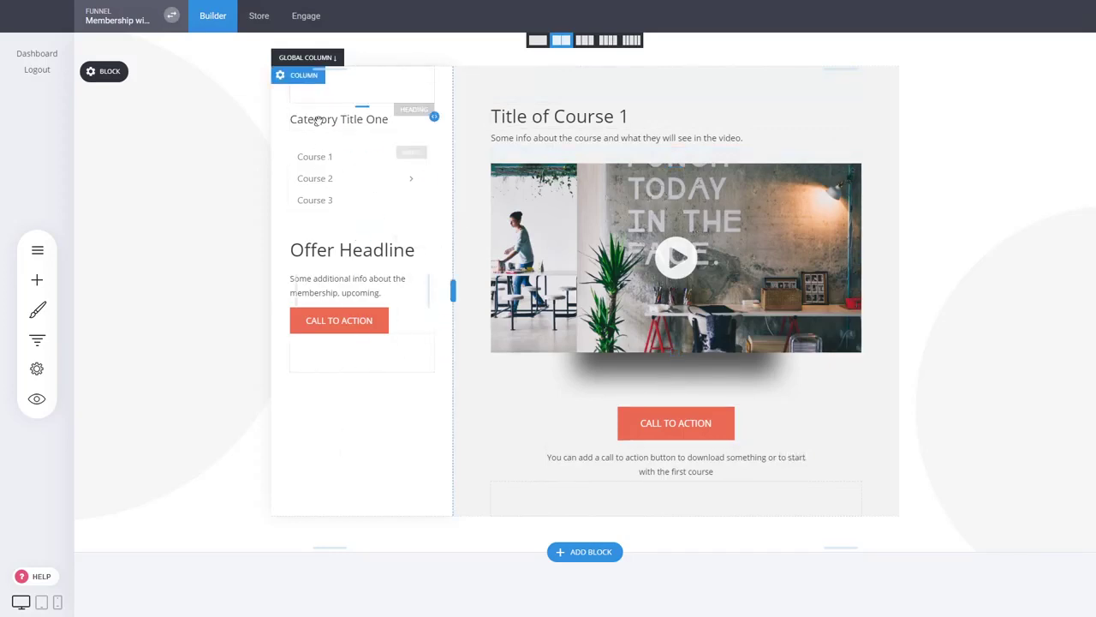
click(36, 339)
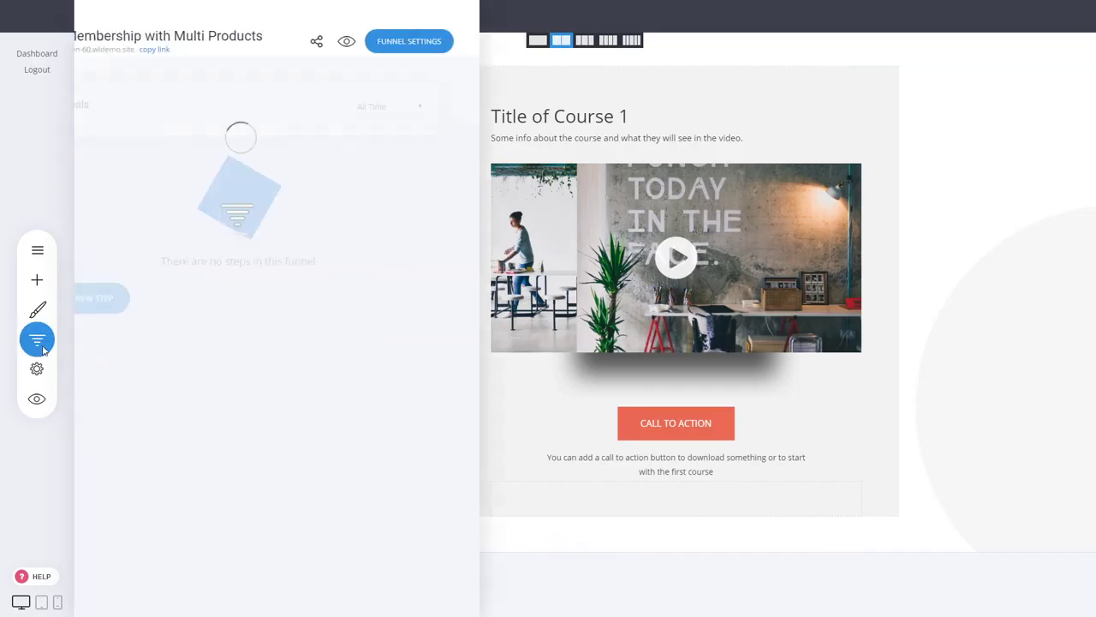
- Duplicate the Marketing Course 1 step so it becomes step 5
click(682, 352)
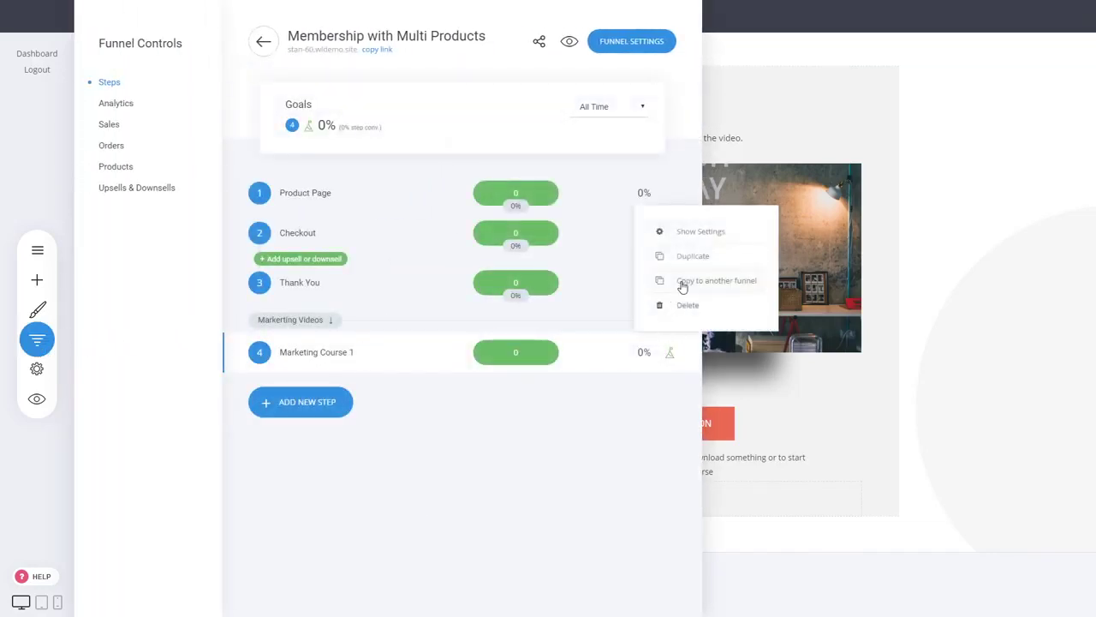
click(700, 257)
click(594, 280)
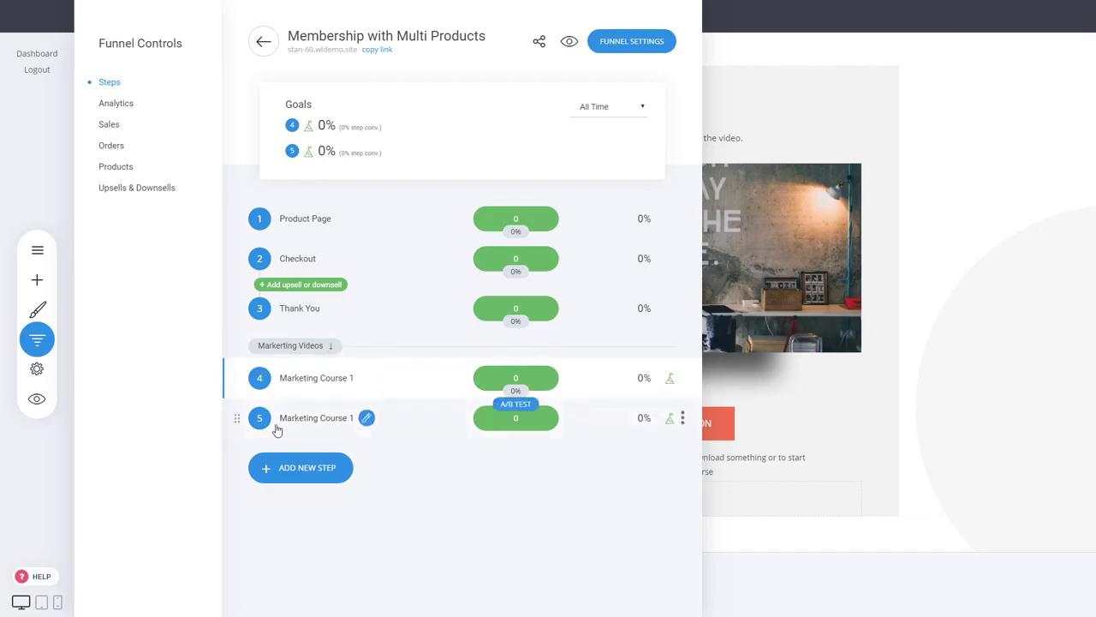
click(339, 471)
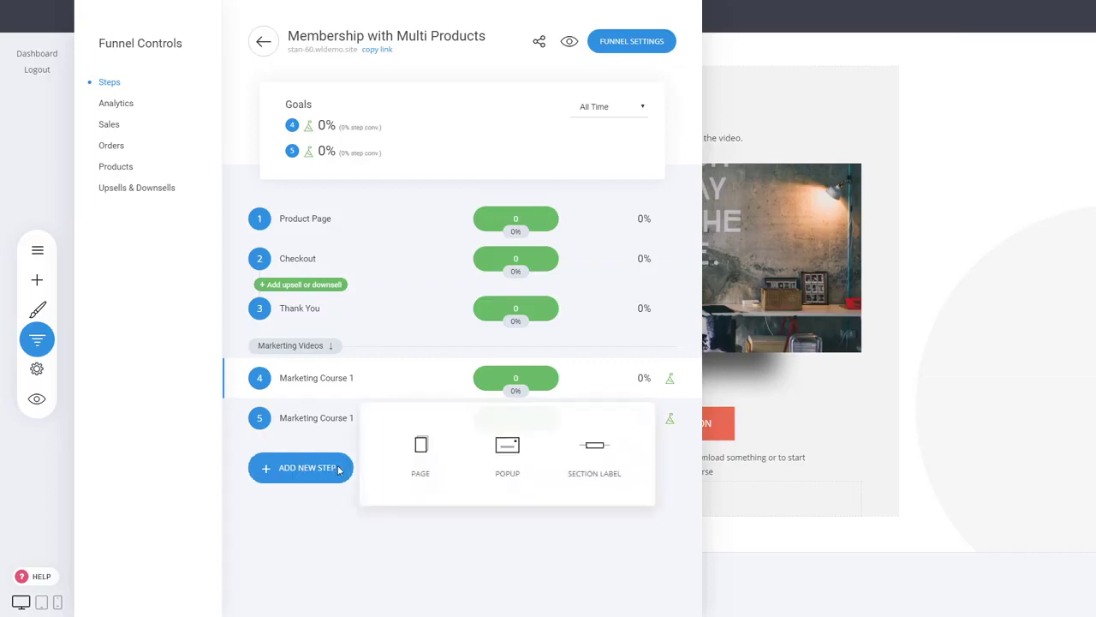
- Add a page named 'Design' using a Membership / Course template
click(419, 461)
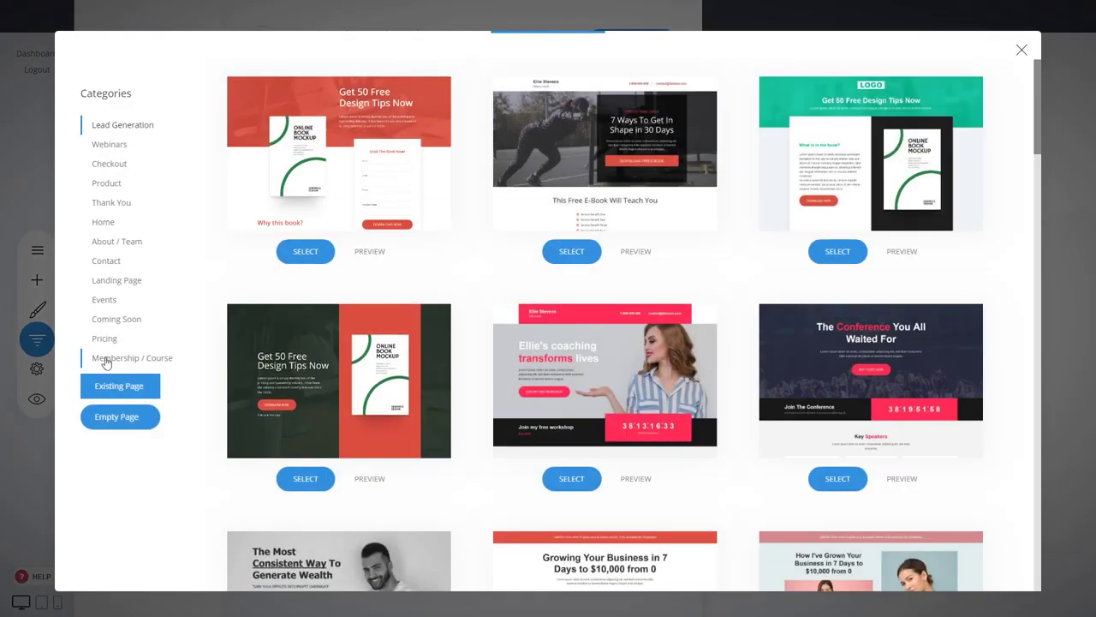
click(137, 358)
scroll(769, 268, down, 7)
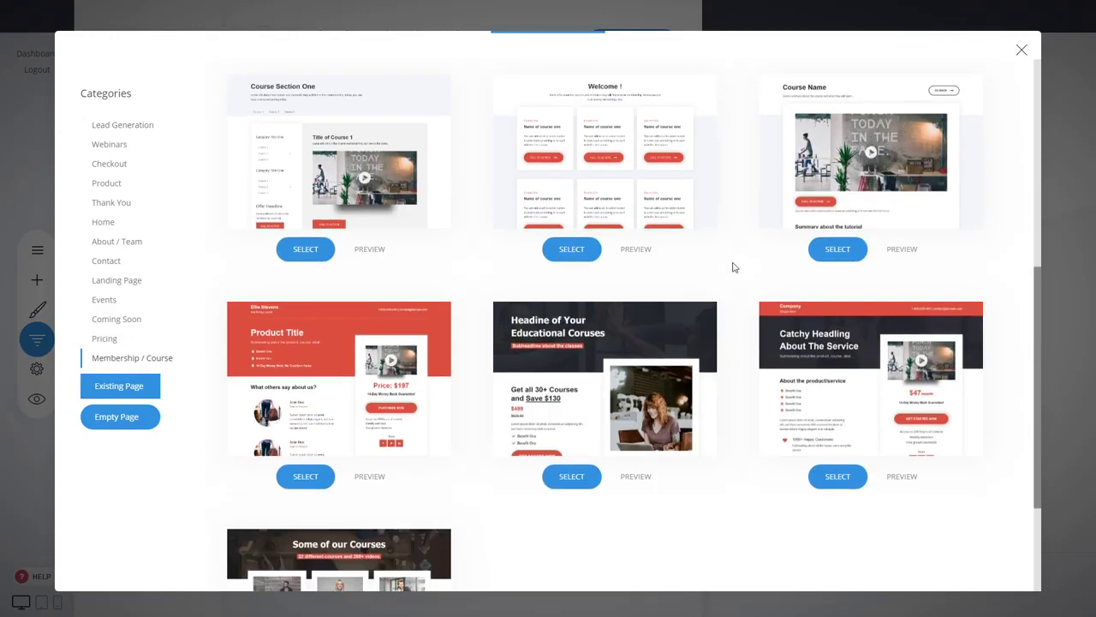
scroll(732, 268, up, 4)
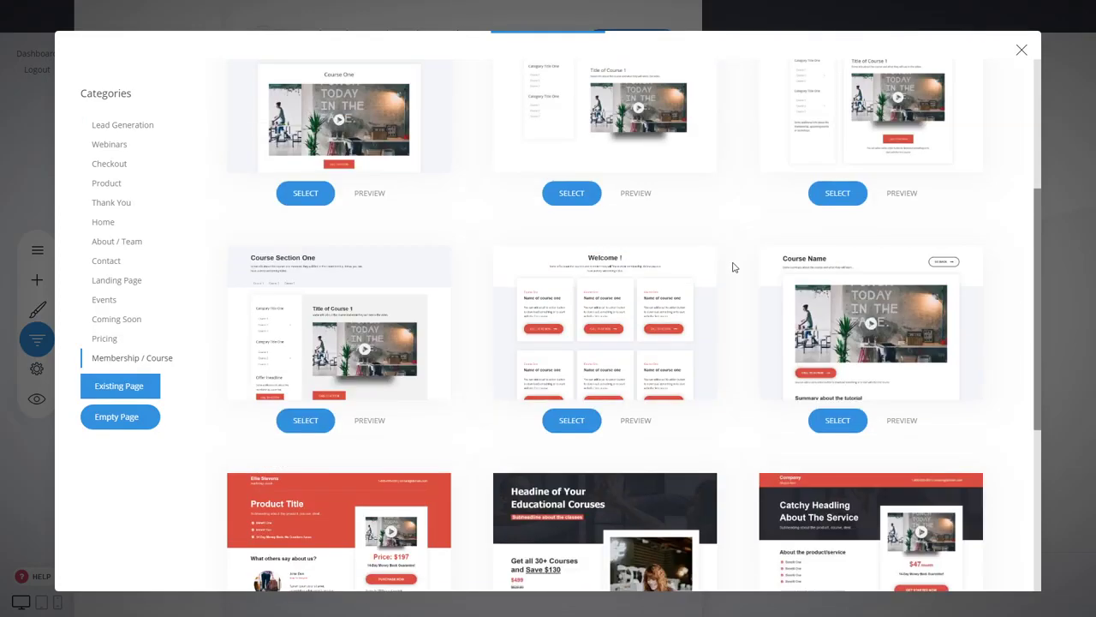
click(841, 257)
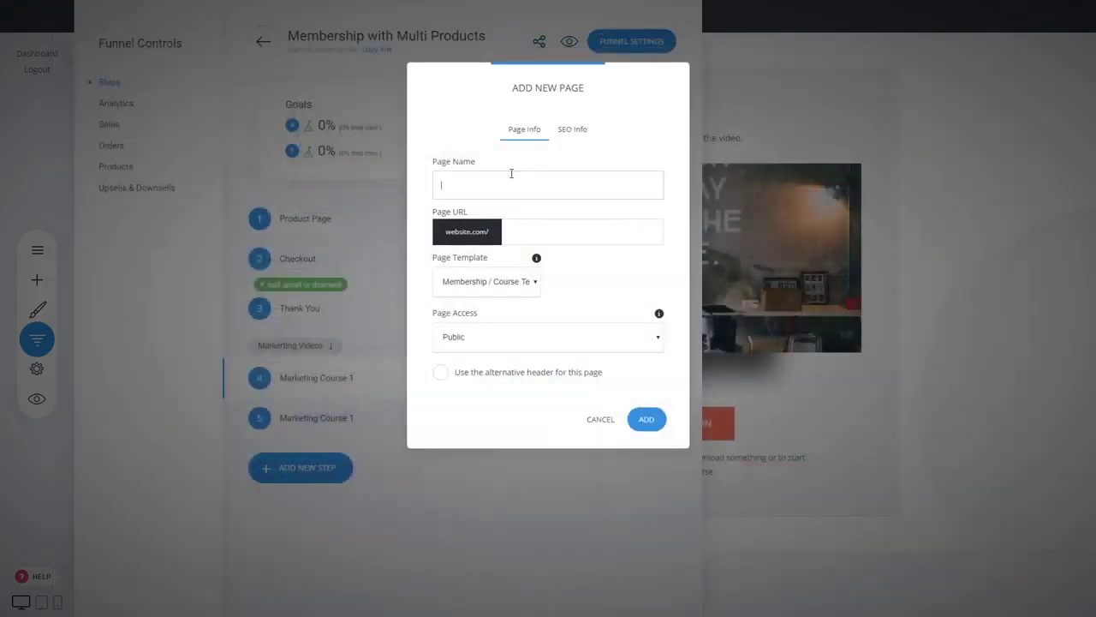
text(Design)
click(645, 419)
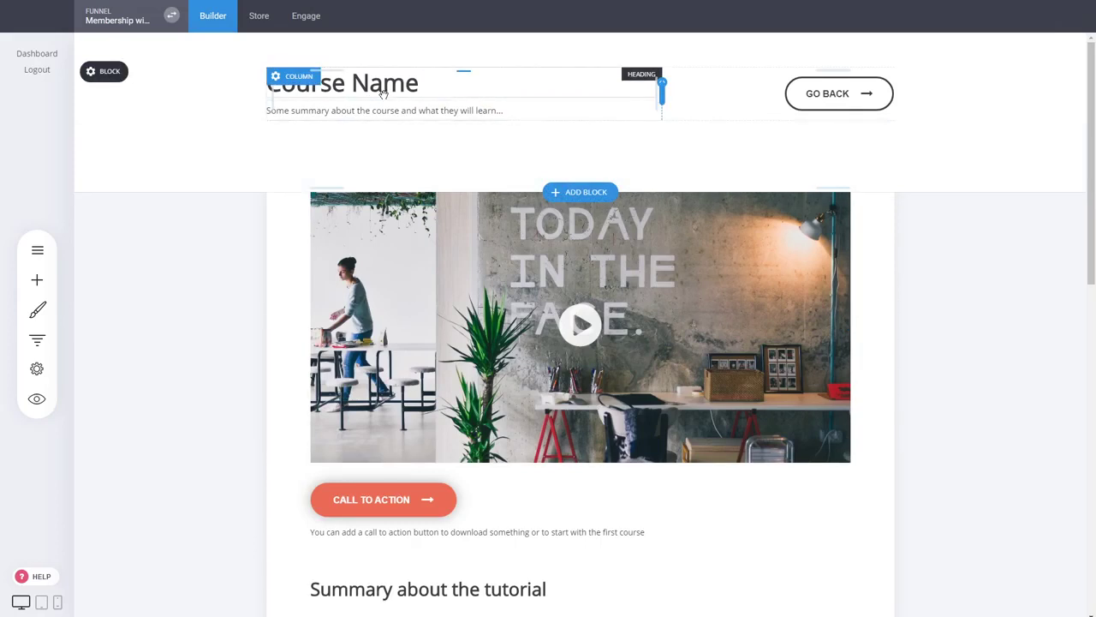
- Change the 'Course Name' heading to 'Design Course' and save the page
scroll(574, 243, down, 2)
scroll(162, 183, up, 2)
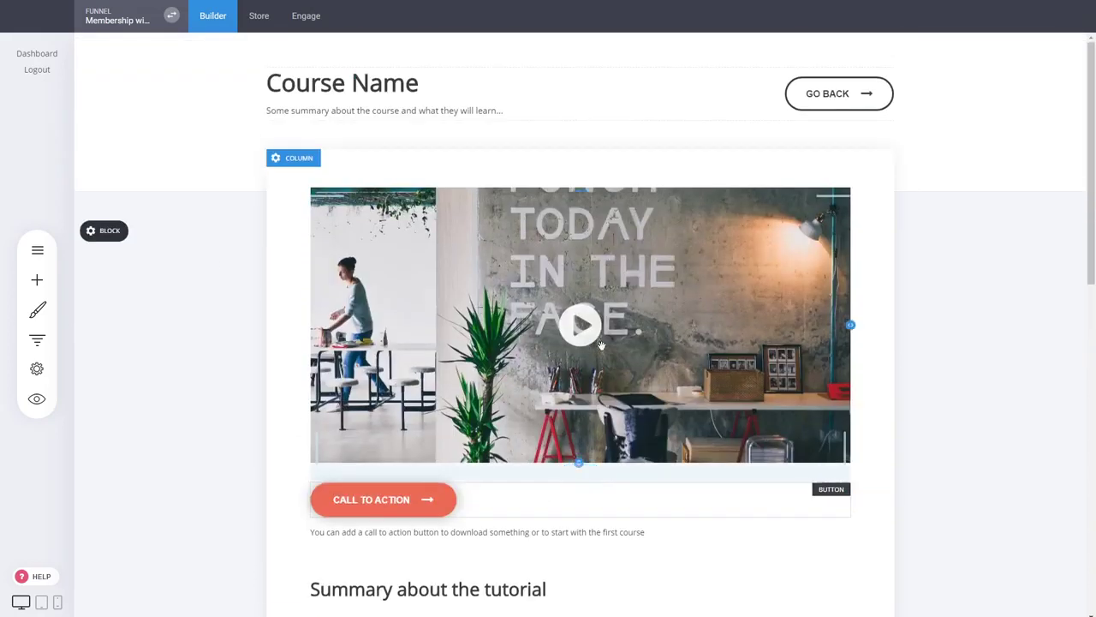
double_click(402, 86)
text(Design Course)
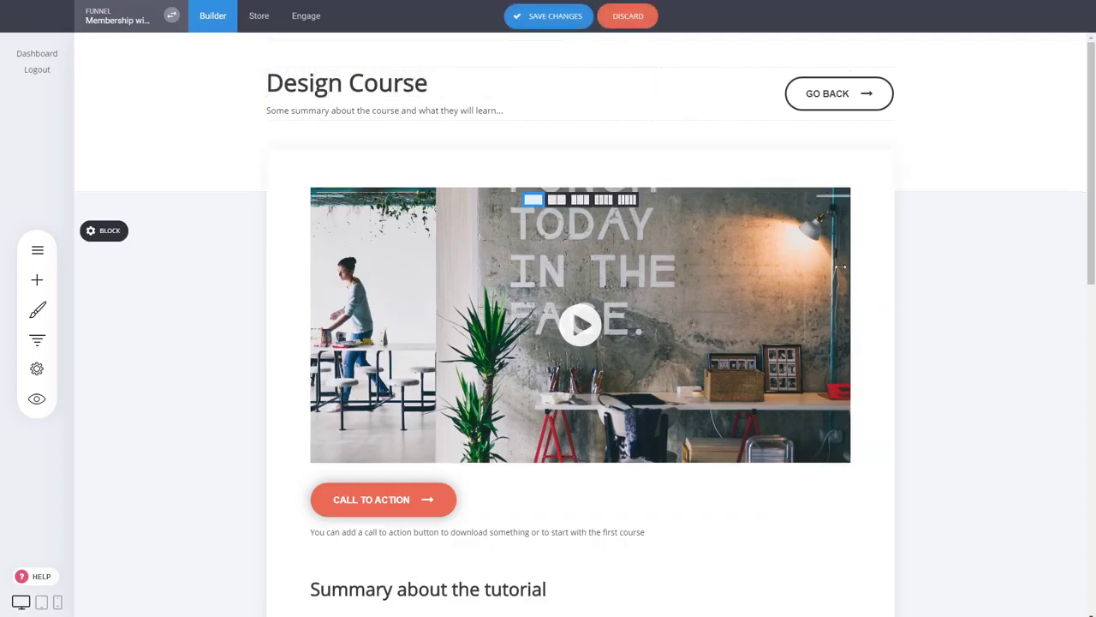
click(551, 19)
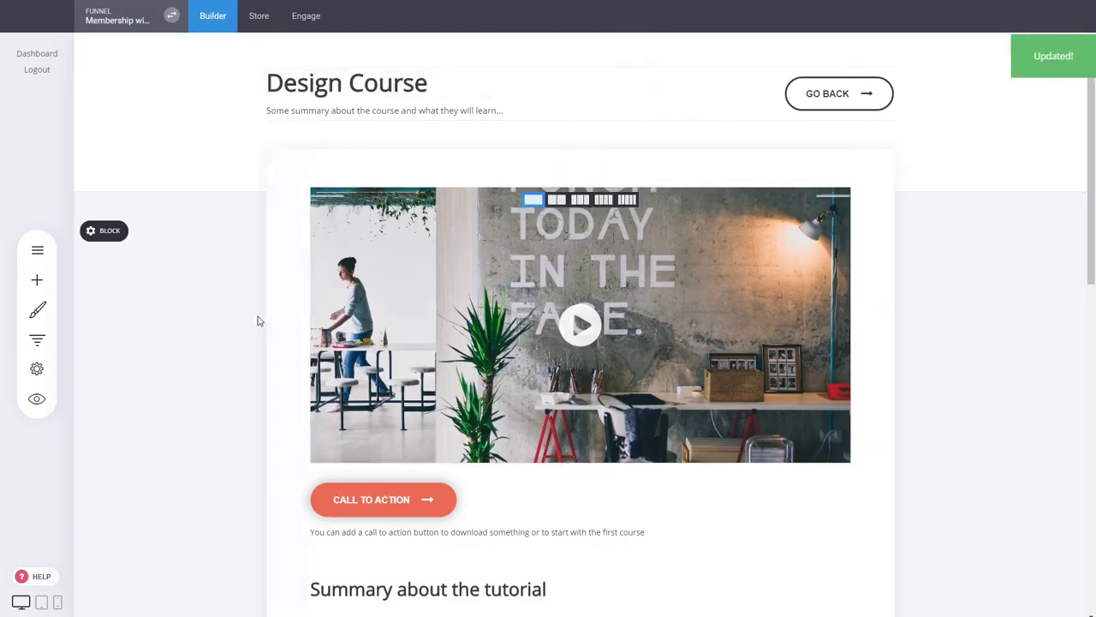
scroll(757, 292, down, 2)
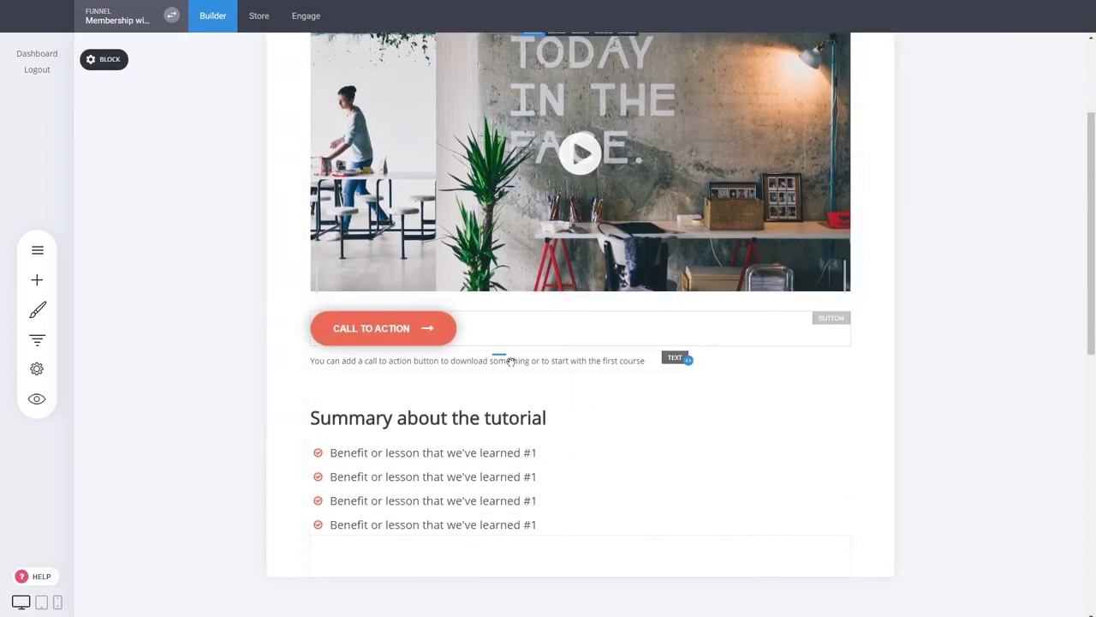
scroll(192, 290, up, 2)
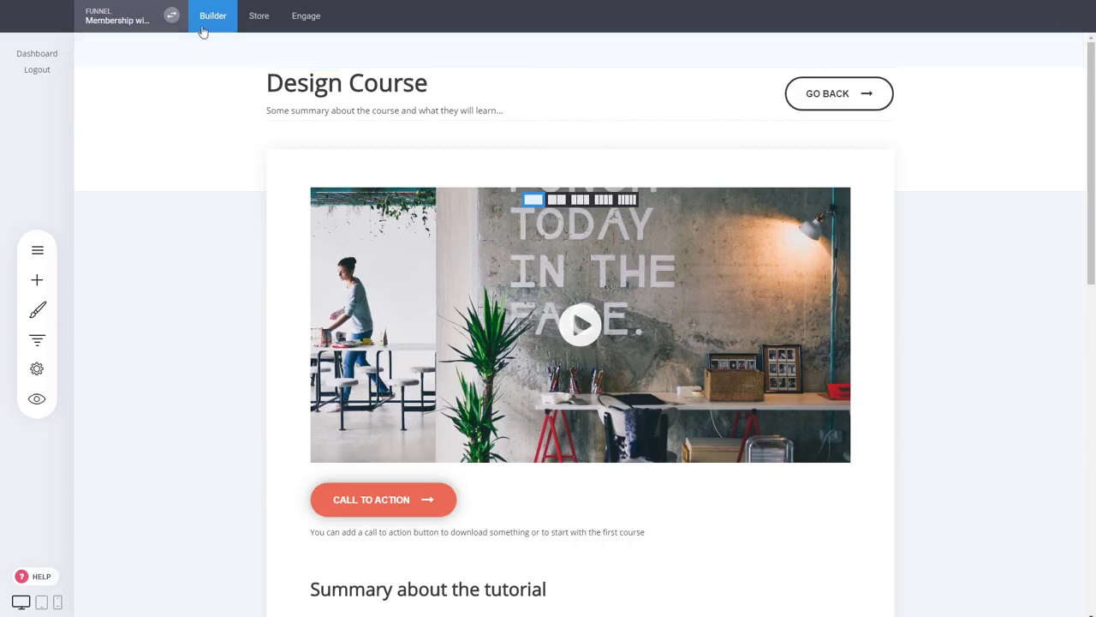
- Open the Product Page from Funnel Controls to edit its content
click(41, 253)
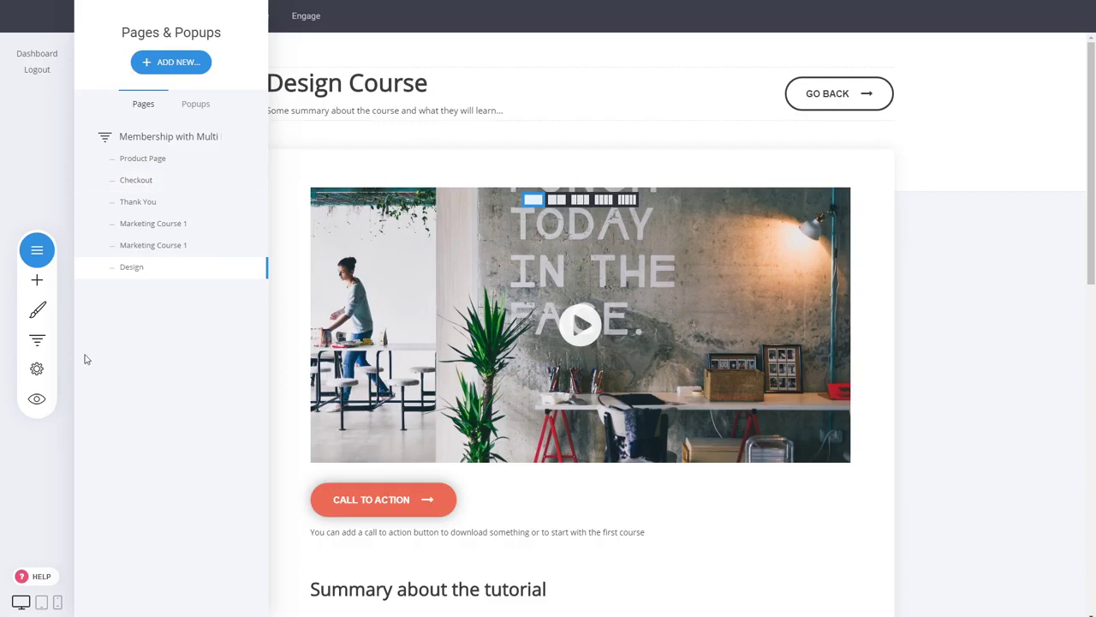
click(38, 342)
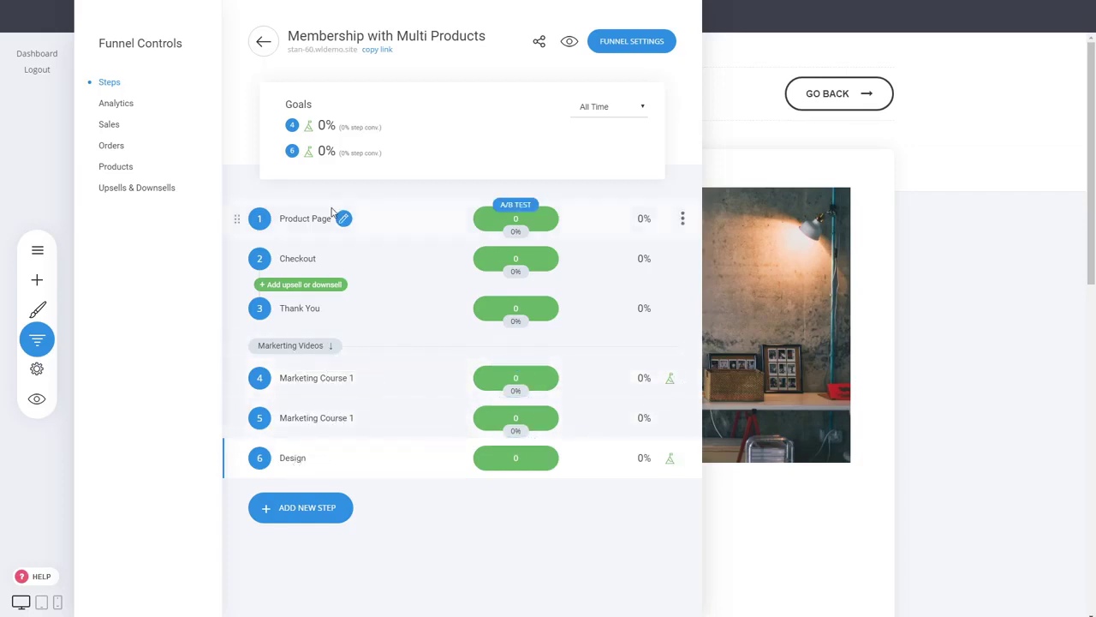
click(343, 219)
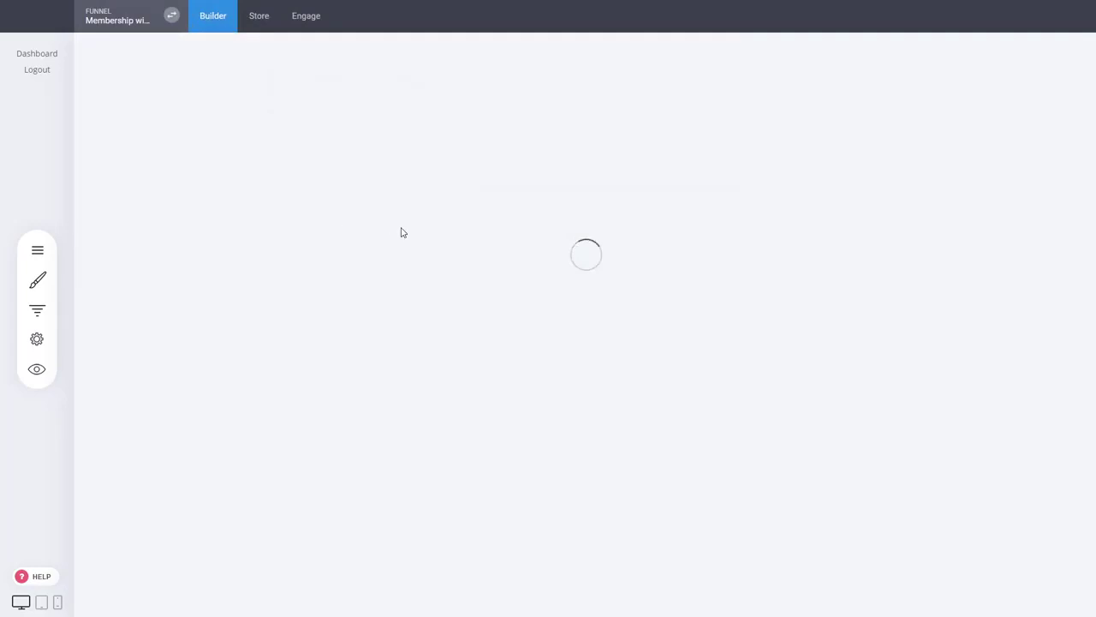
scroll(685, 286, down, 6)
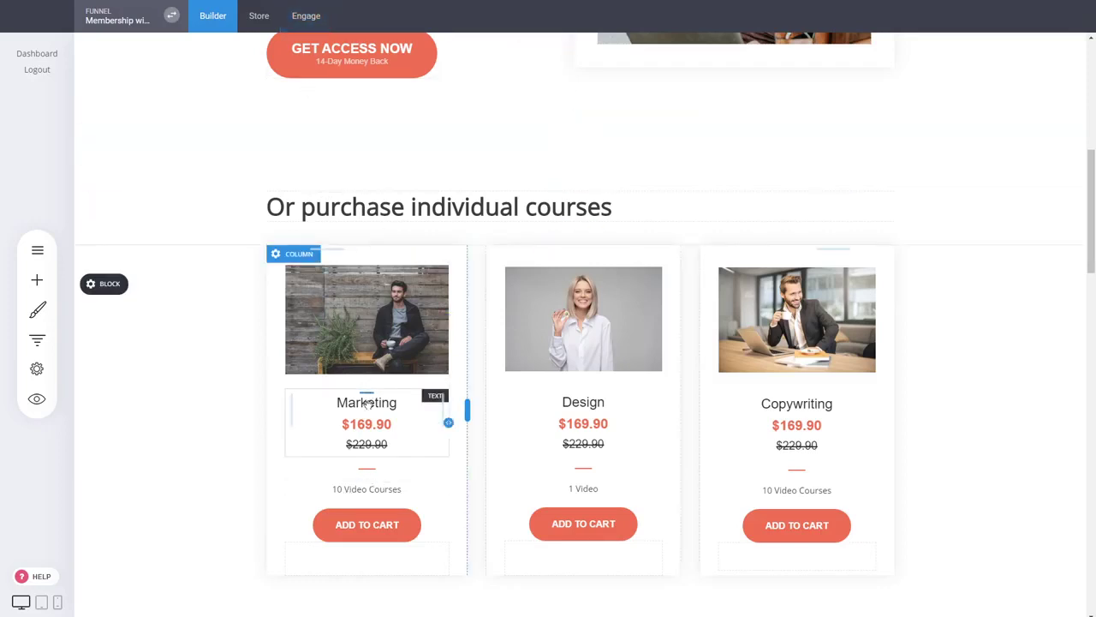
- In contacts, create a member group named 'Marketing'
click(324, 21)
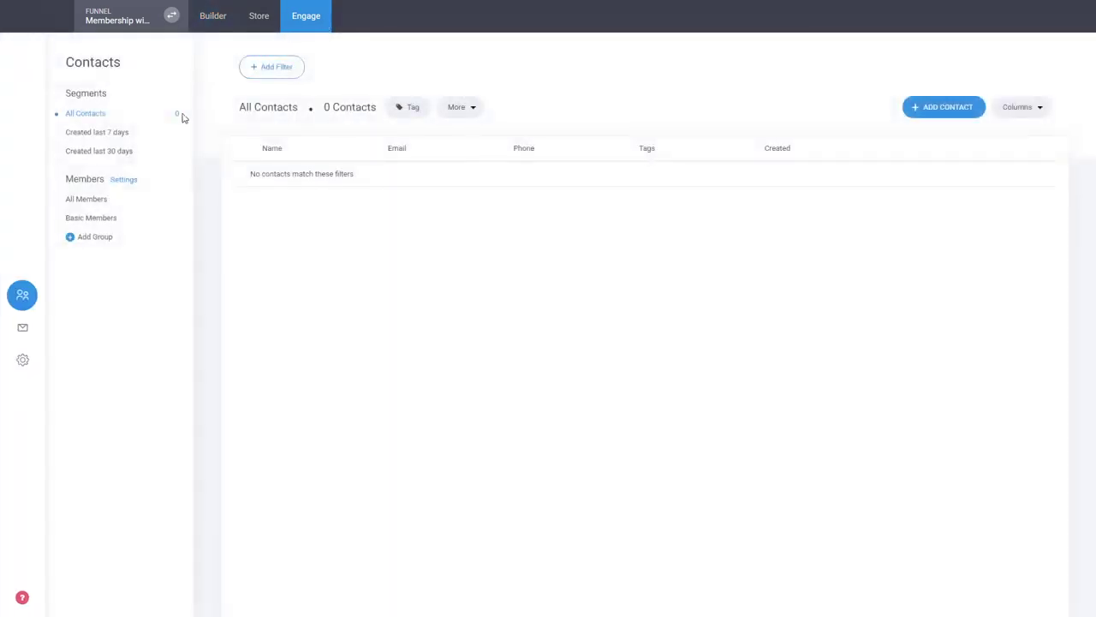
click(93, 240)
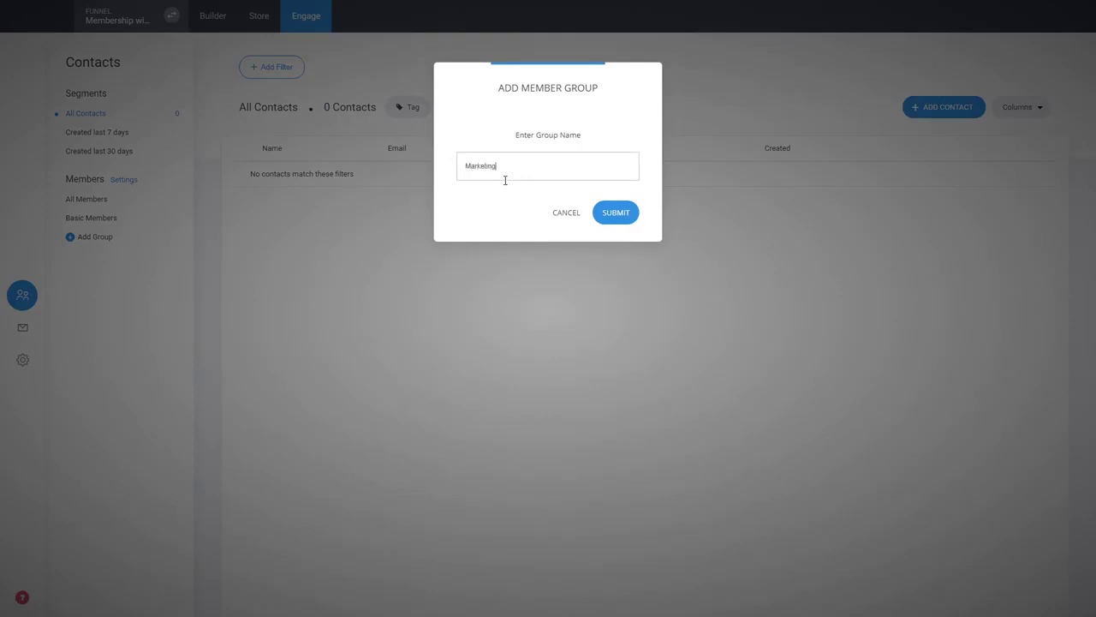
click(598, 221)
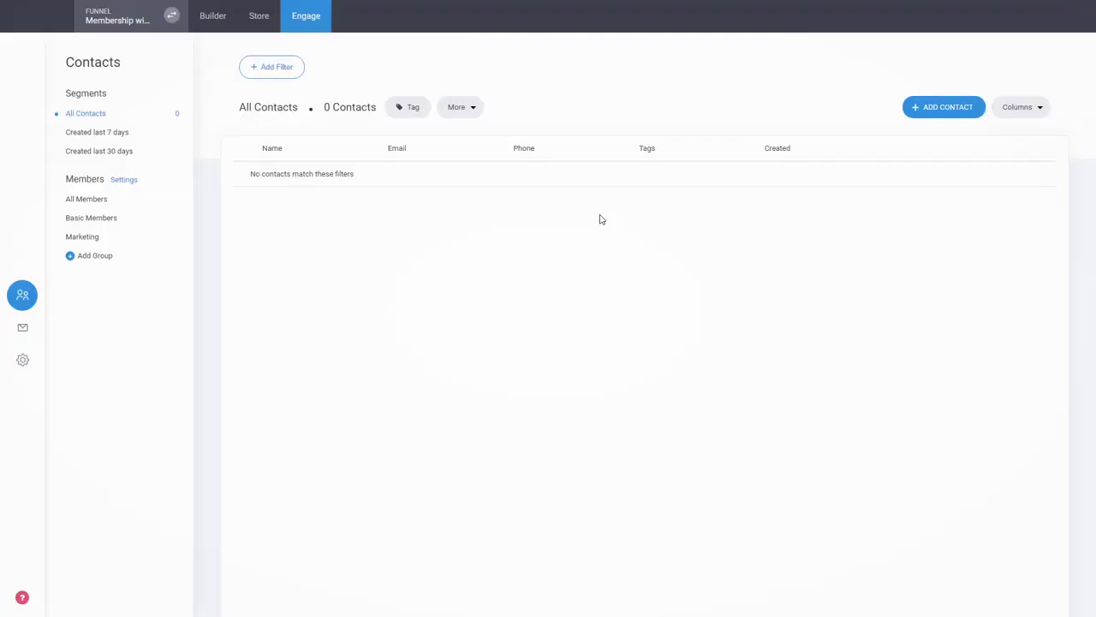
- Create a 'Design' member group, then view the Marketing group's members
click(94, 256)
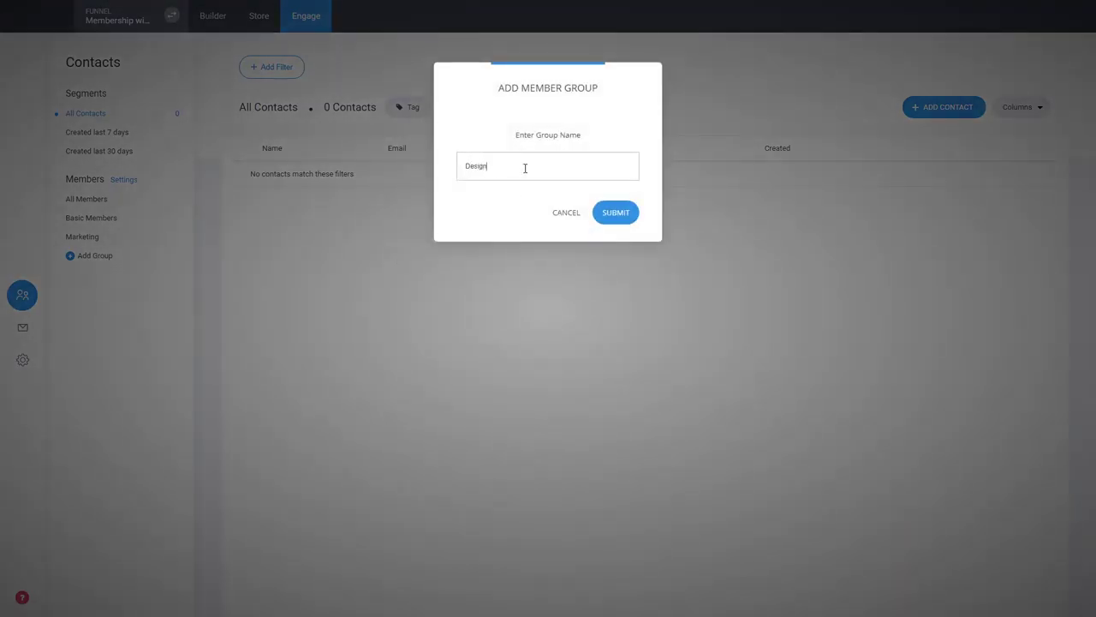
click(634, 217)
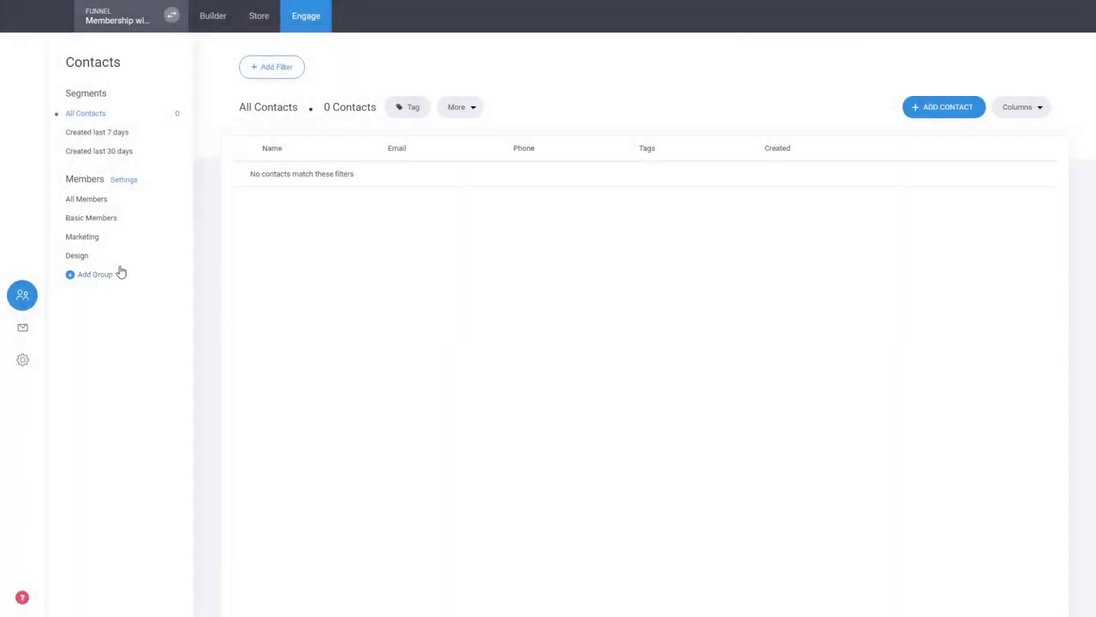
click(109, 241)
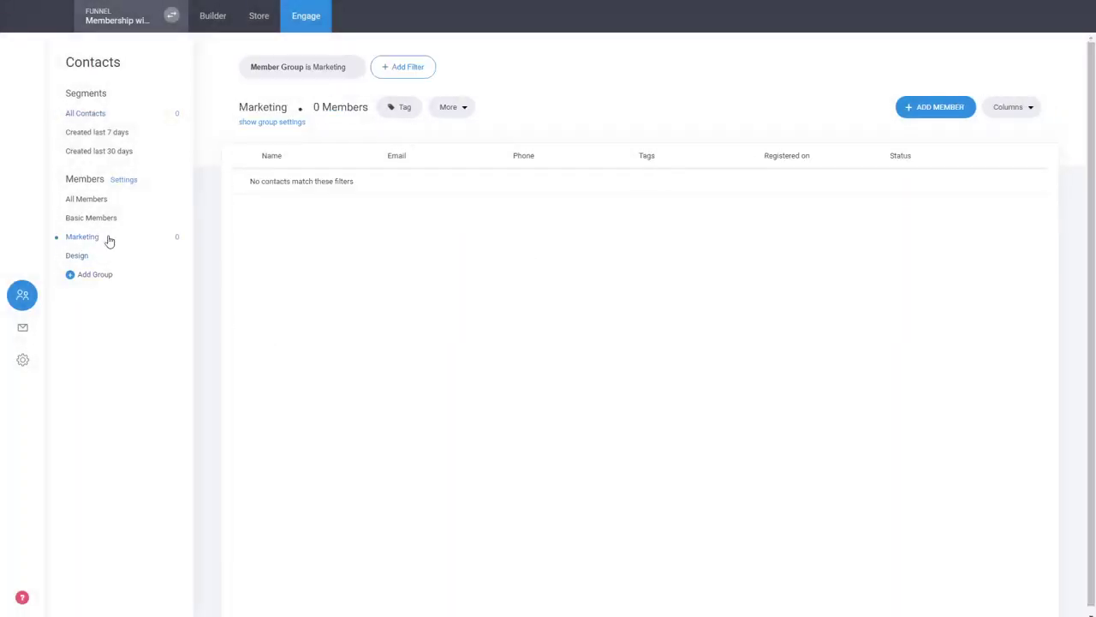
- Set the Marketing group's after-login redirect to the marketing course funnel step
click(272, 123)
click(277, 199)
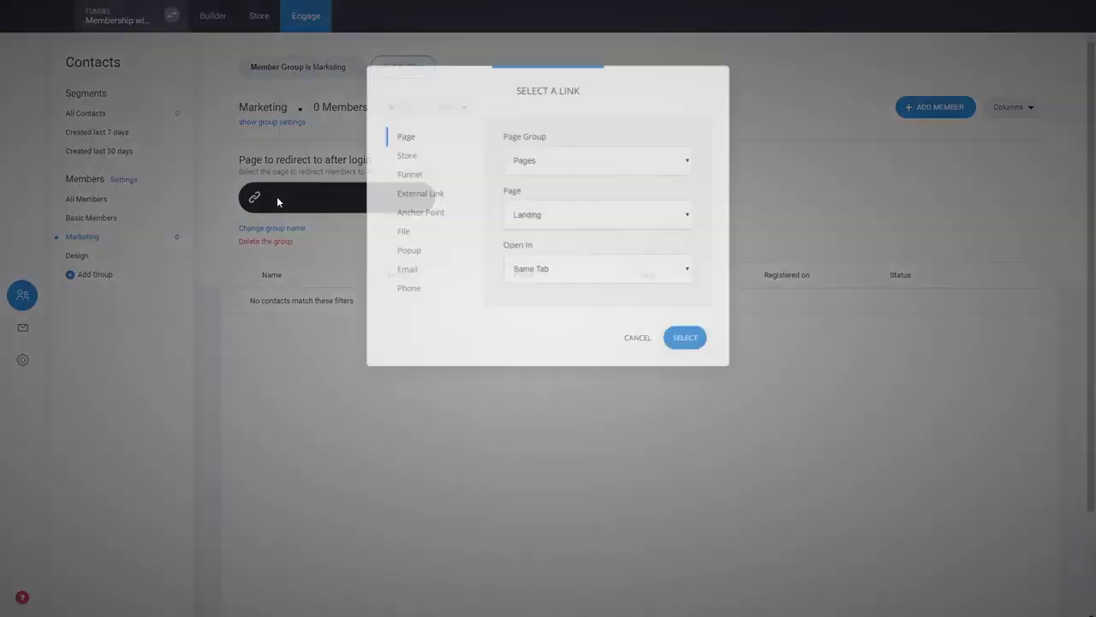
click(640, 340)
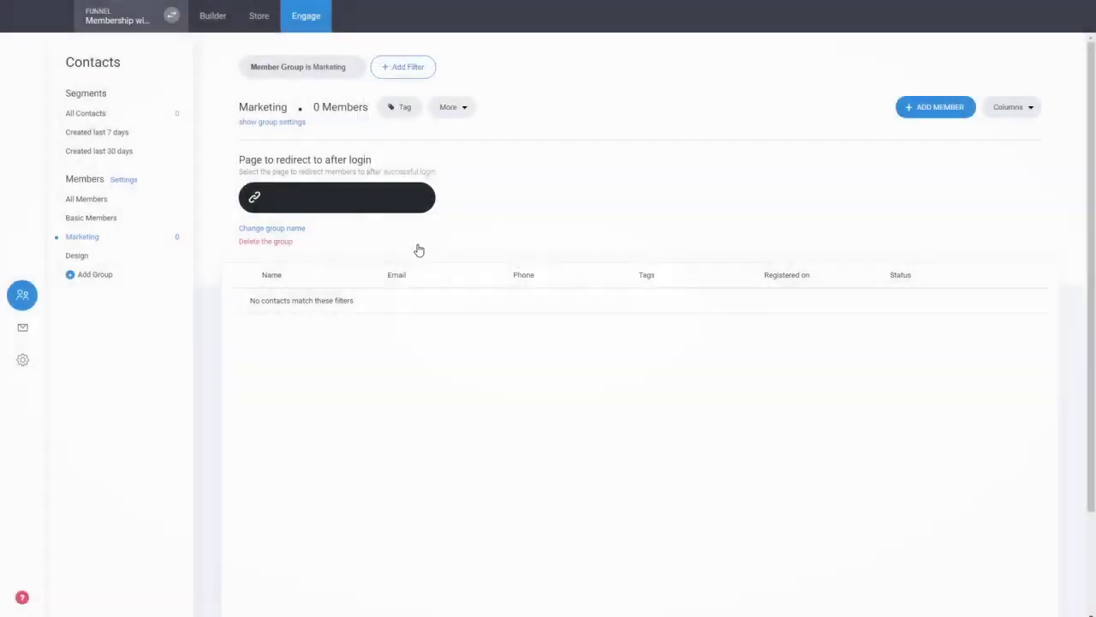
click(314, 198)
click(408, 175)
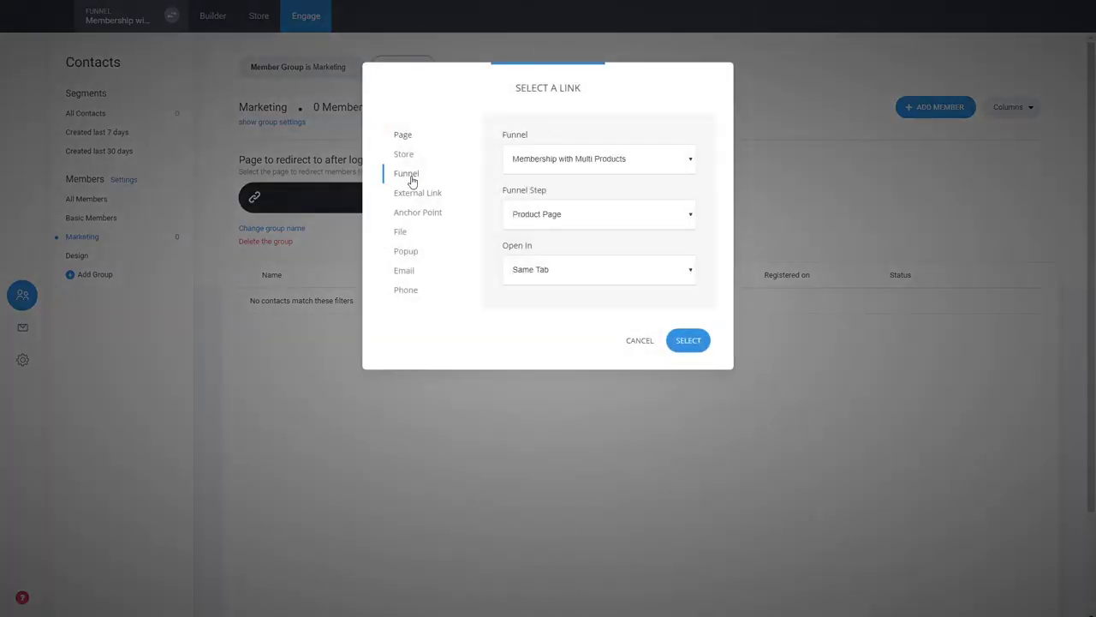
click(539, 269)
click(686, 342)
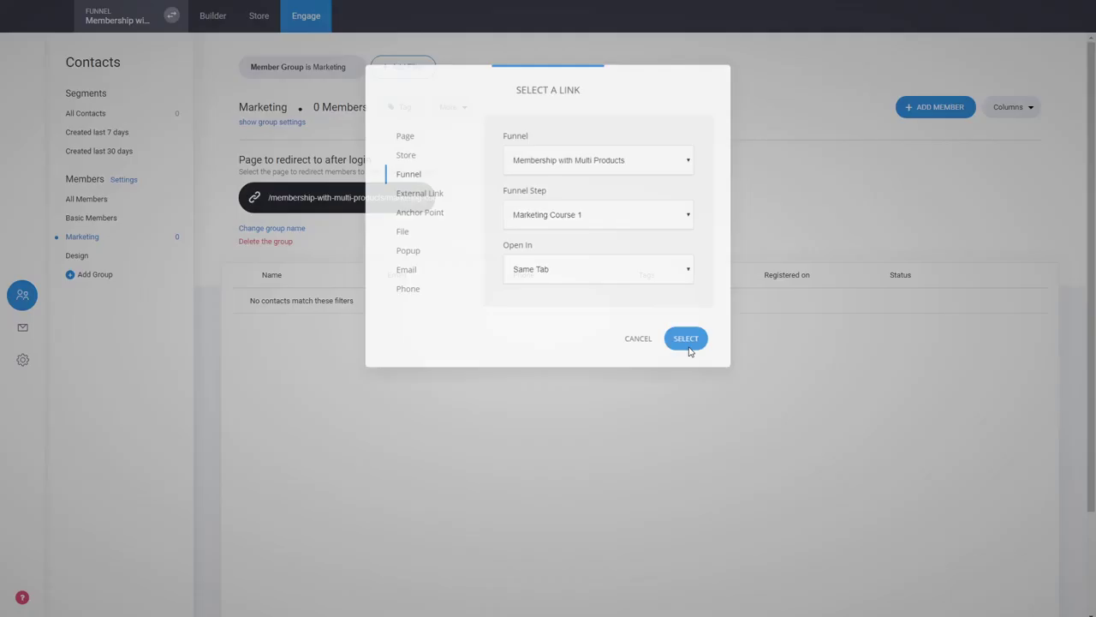
- Set the Design group's after-login redirect to the /membership-with-multi-products/design funnel step
click(78, 256)
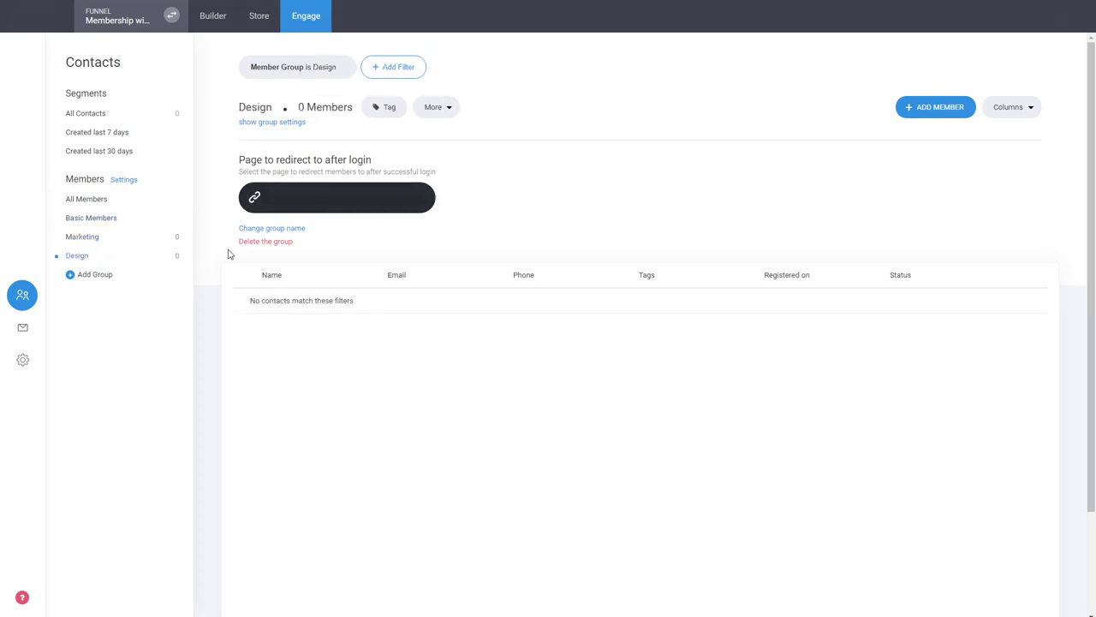
click(342, 202)
click(426, 176)
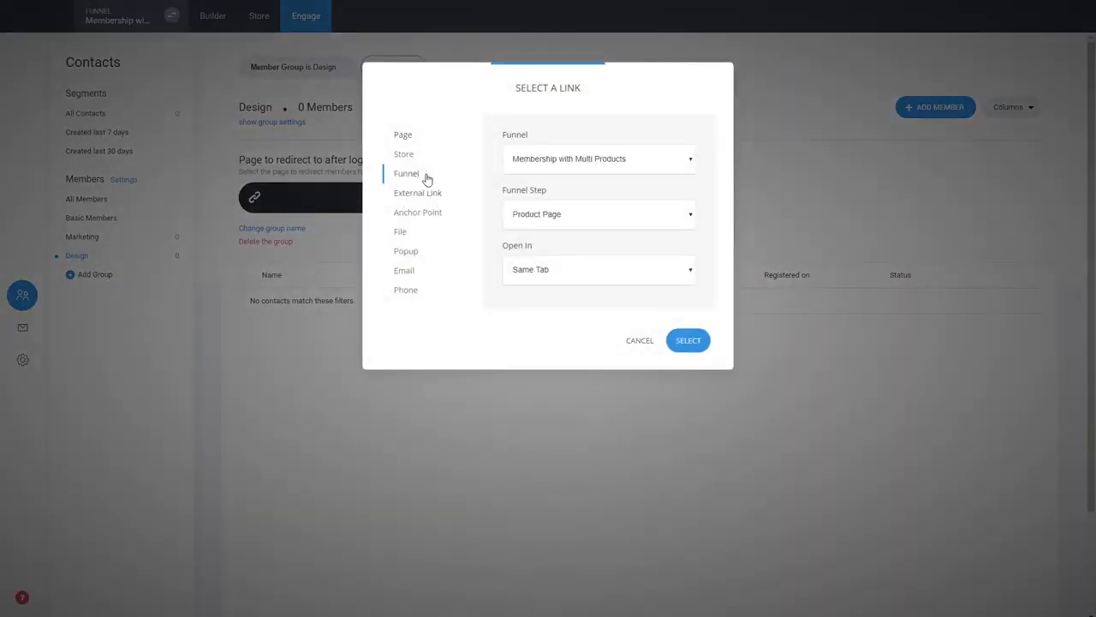
click(534, 290)
click(698, 343)
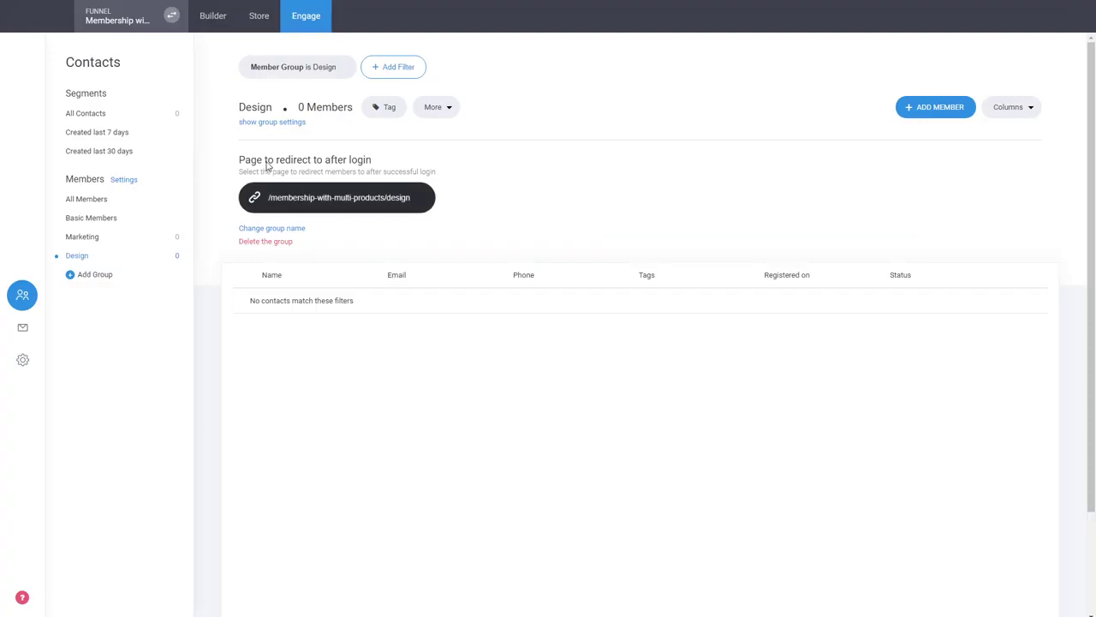
- Activate the store and start a 'Marketing Course' membership product that joins buyers to the Marketing group
click(261, 22)
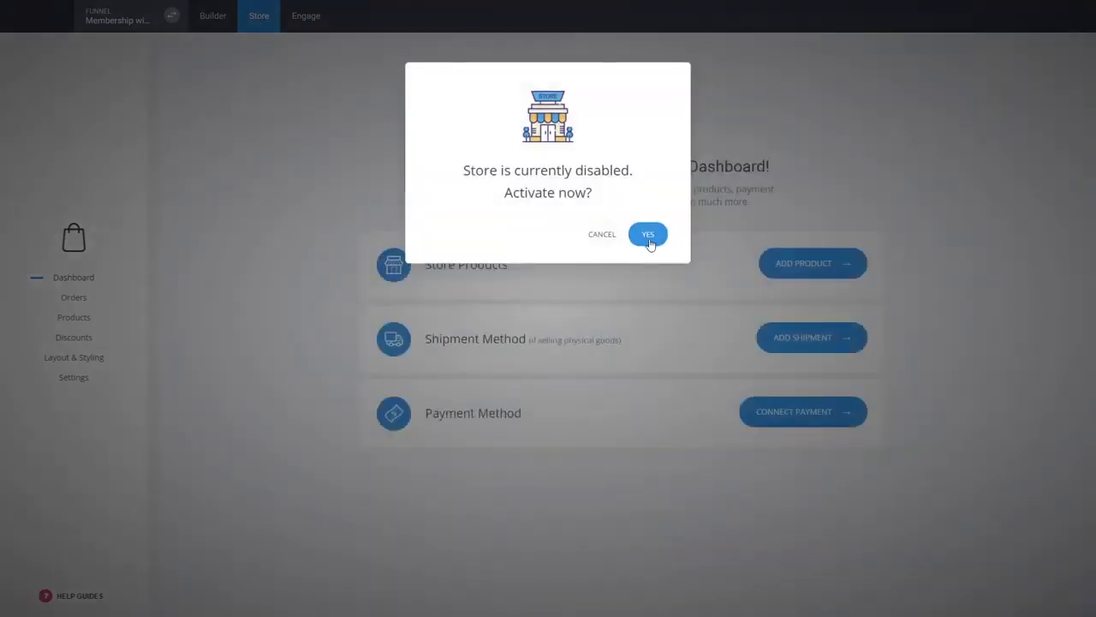
click(649, 235)
click(75, 318)
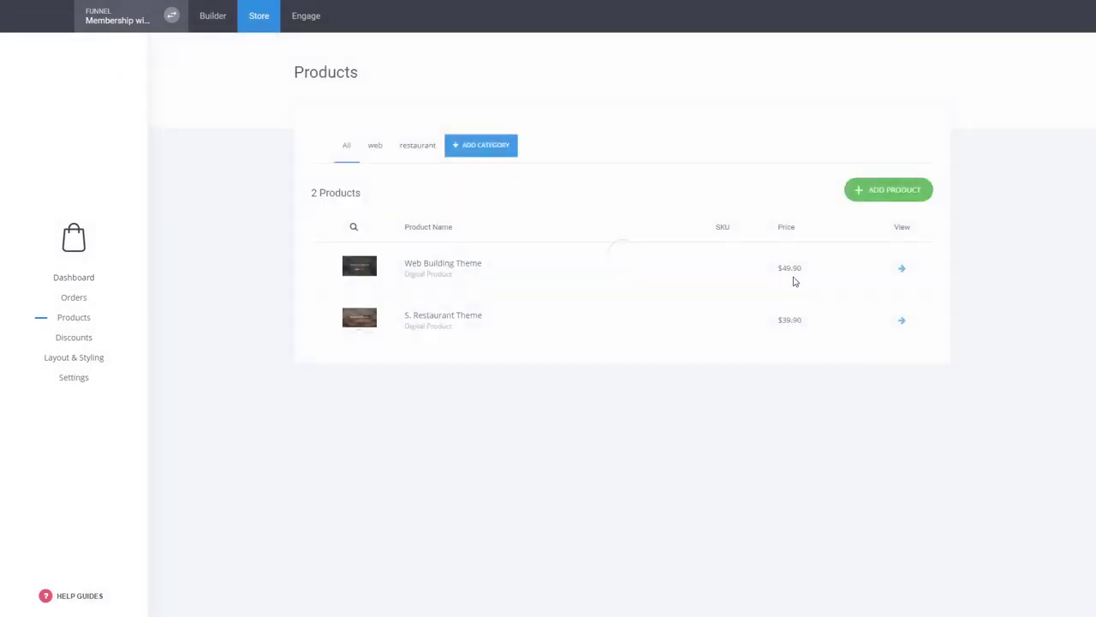
click(883, 200)
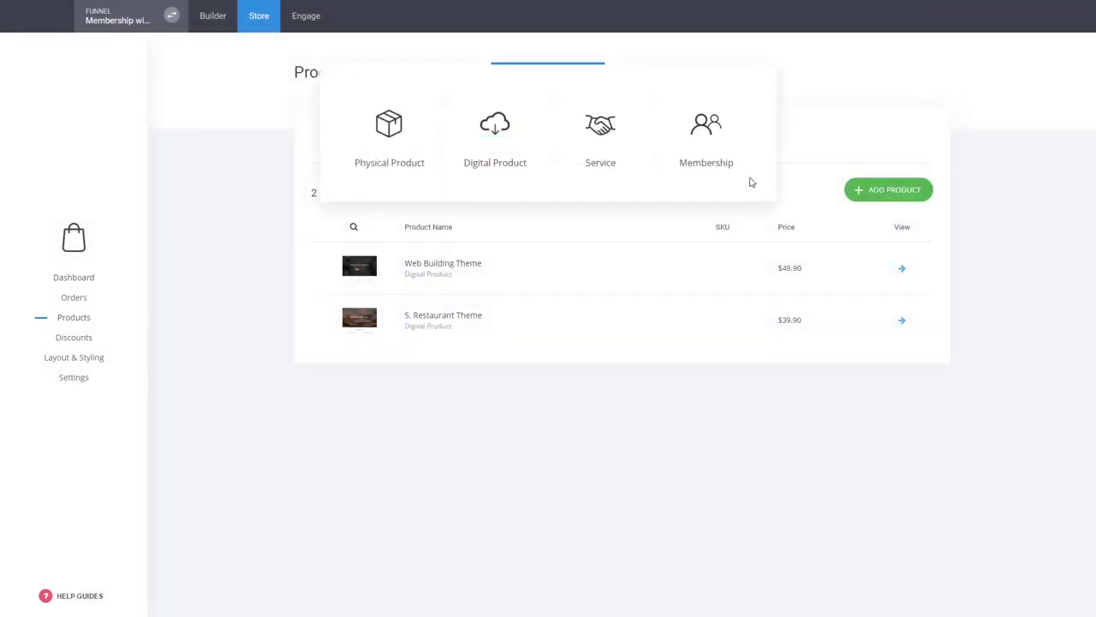
click(722, 152)
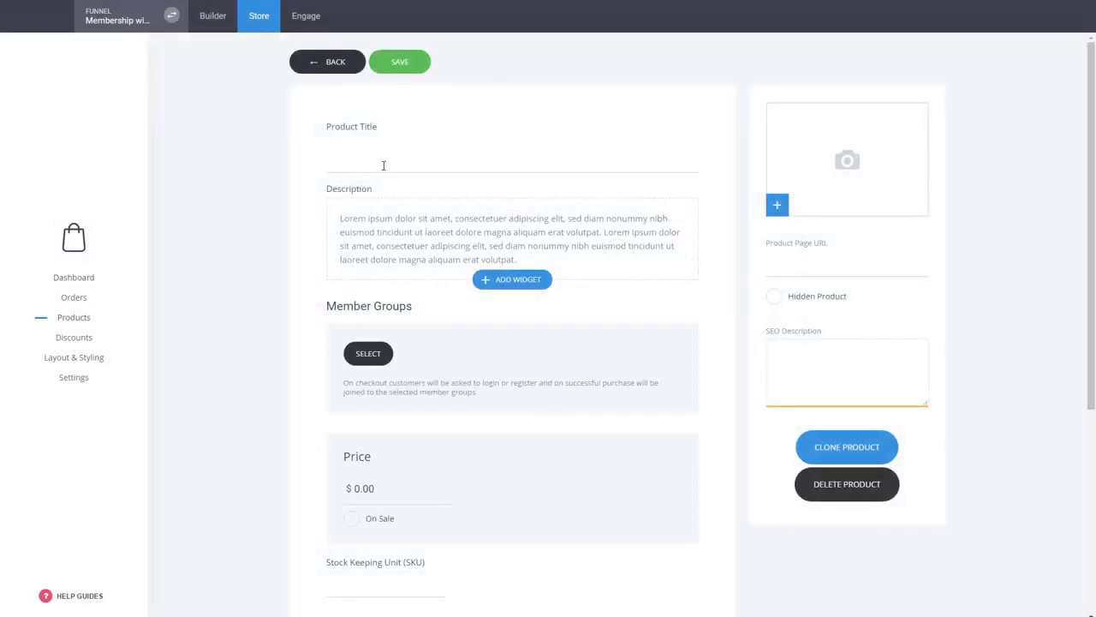
text(Marketing Course)
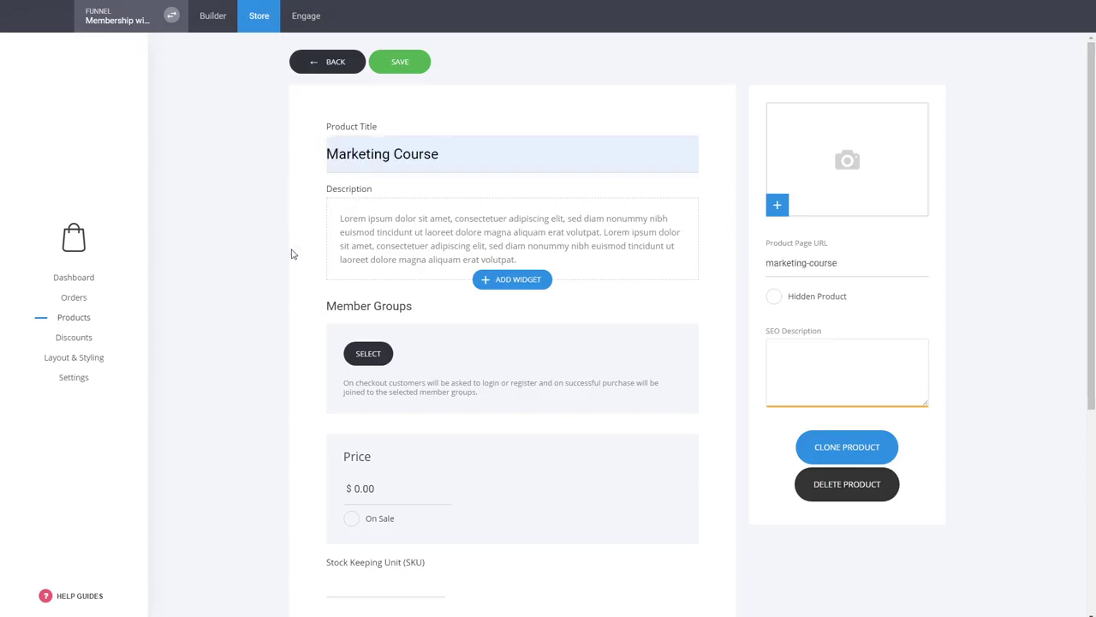
click(369, 357)
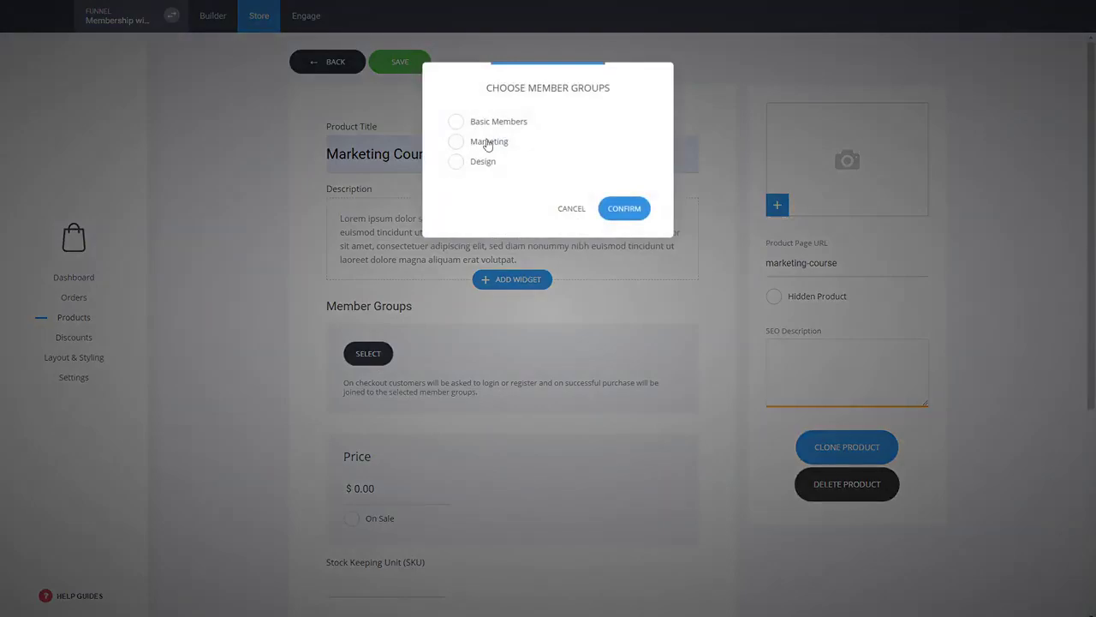
click(486, 142)
click(624, 208)
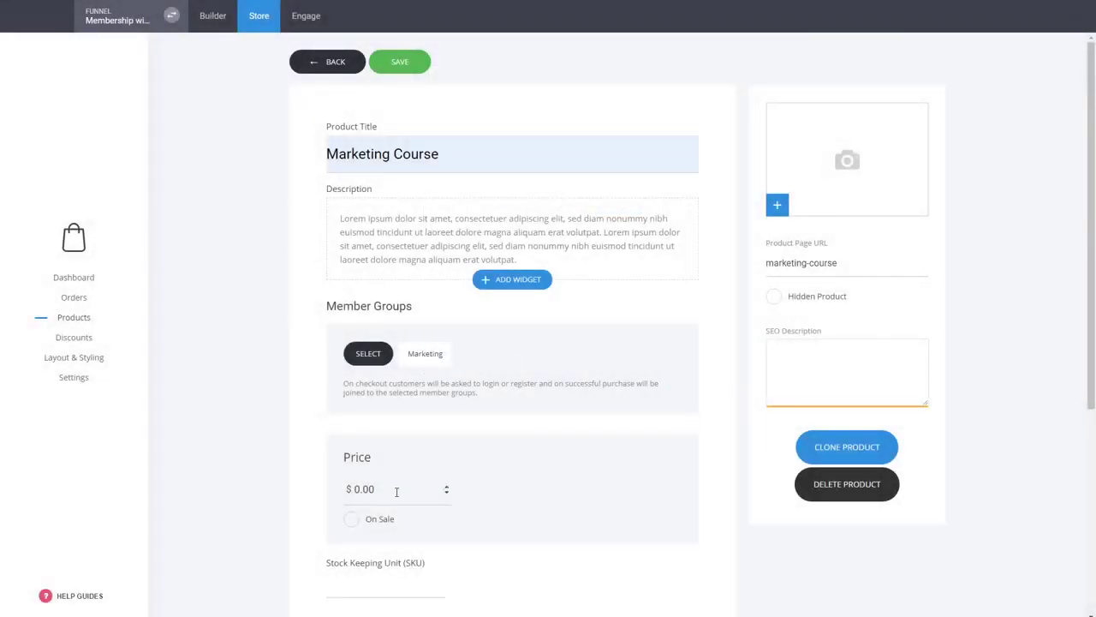
- Price the Marketing Course at $99.00, put it in the WEB category, and save it
drag(396, 492, 298, 497)
text(99)
click(298, 496)
scroll(305, 492, down, 3)
click(397, 535)
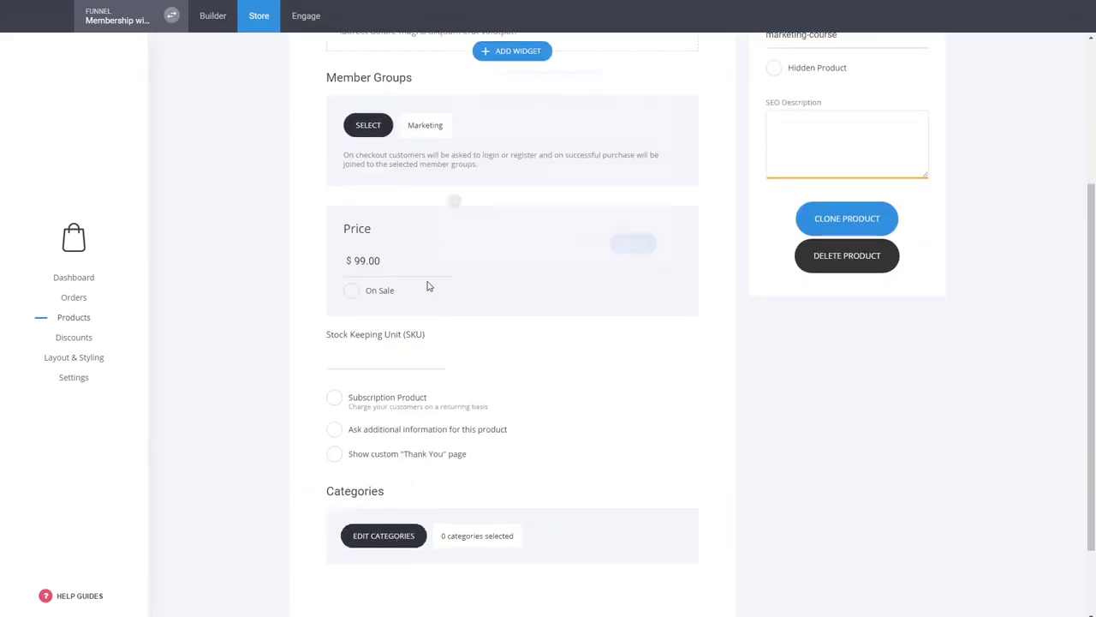
click(446, 136)
click(641, 269)
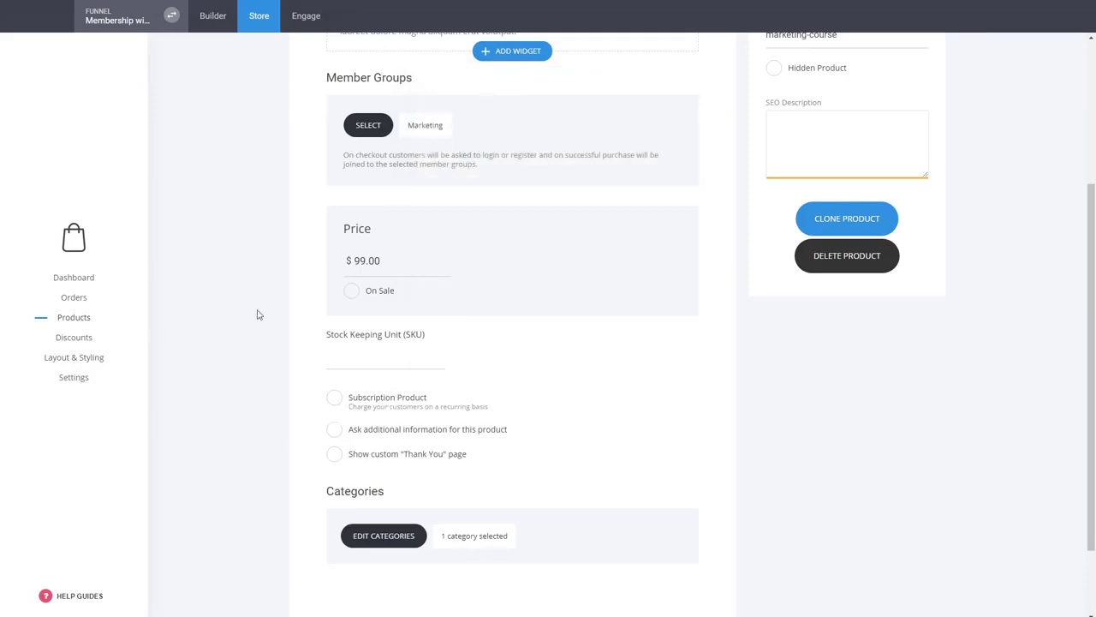
scroll(252, 271, down, 2)
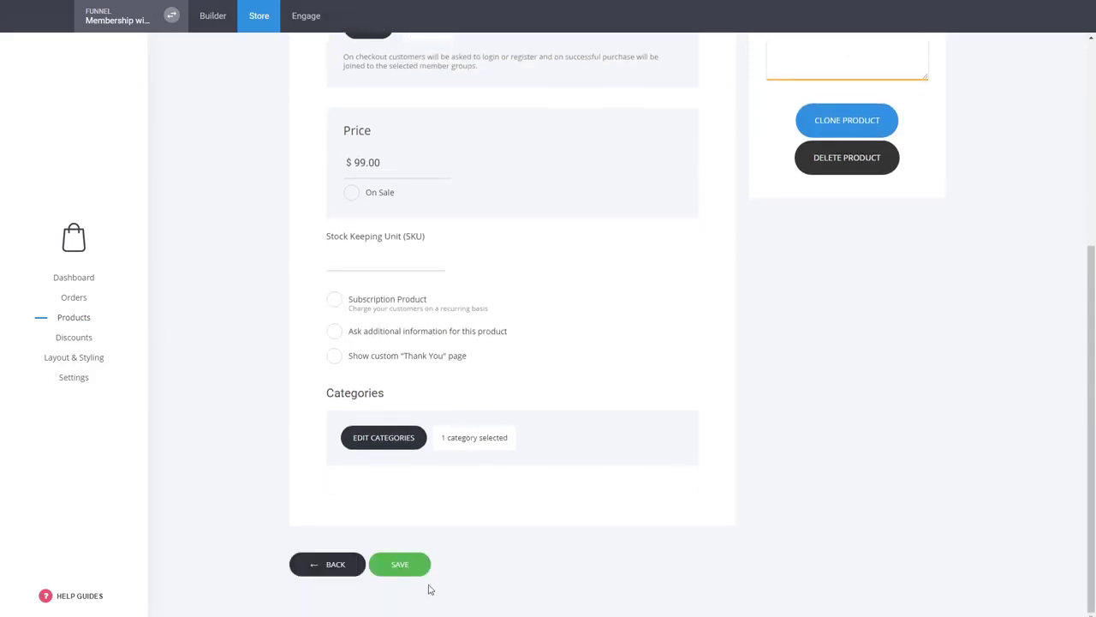
click(426, 567)
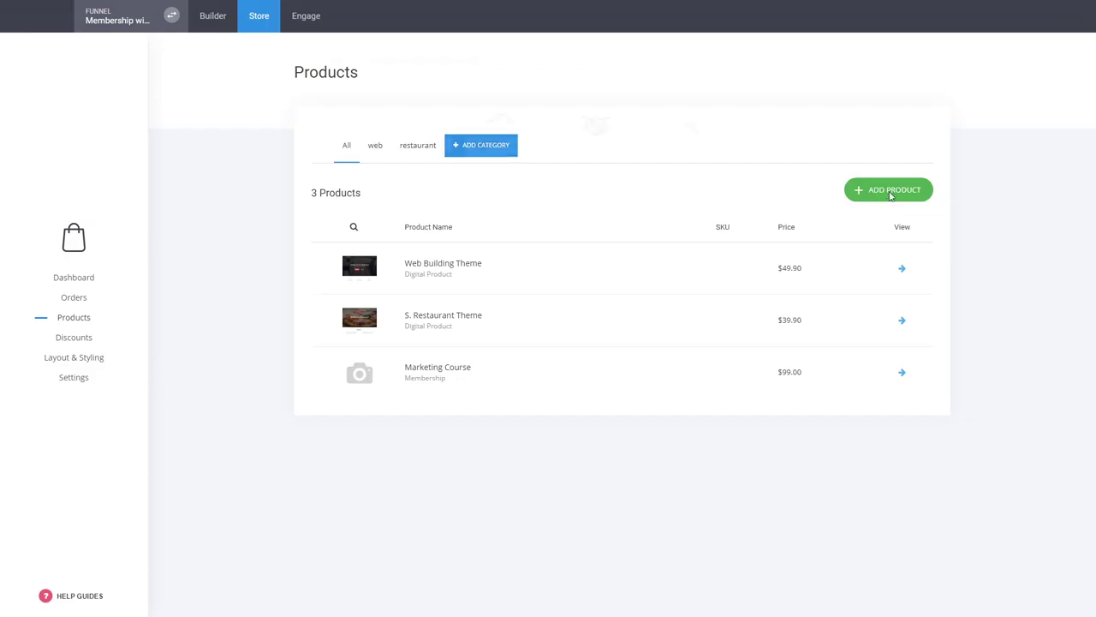
- Start a 'Design' membership product that joins buyers to the Design member group
click(889, 195)
click(703, 151)
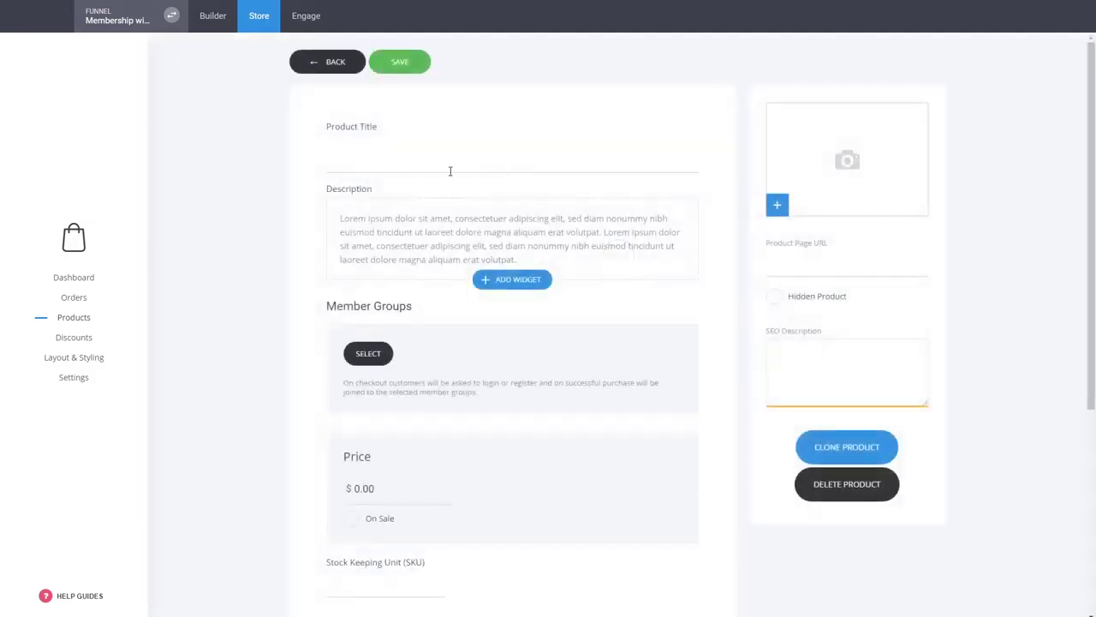
click(415, 163)
text(Design)
click(378, 351)
click(485, 163)
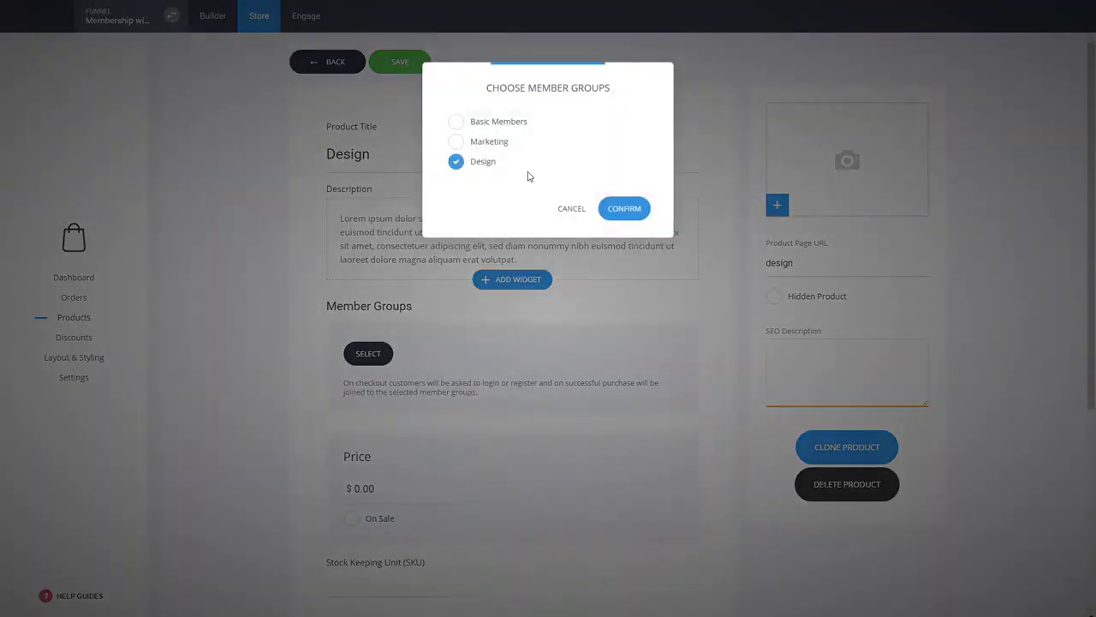
click(623, 210)
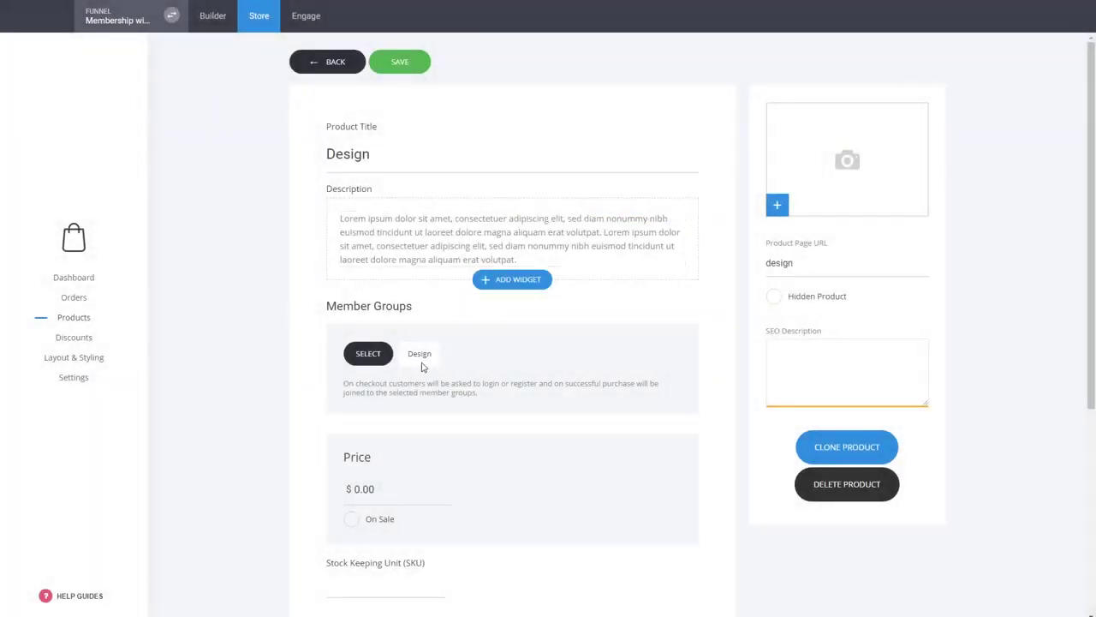
- Price the Design product at $19.00, put it in the WEB category, and save it
click(360, 486)
text(19)
click(292, 456)
scroll(314, 440, down, 3)
click(392, 533)
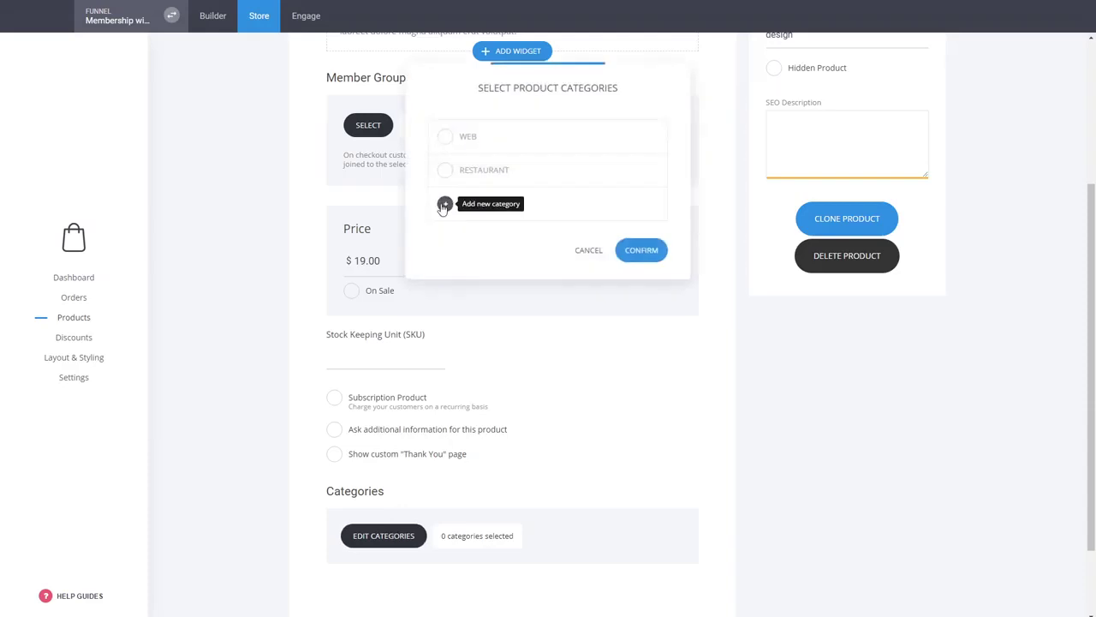
click(446, 137)
click(632, 271)
scroll(309, 338, down, 2)
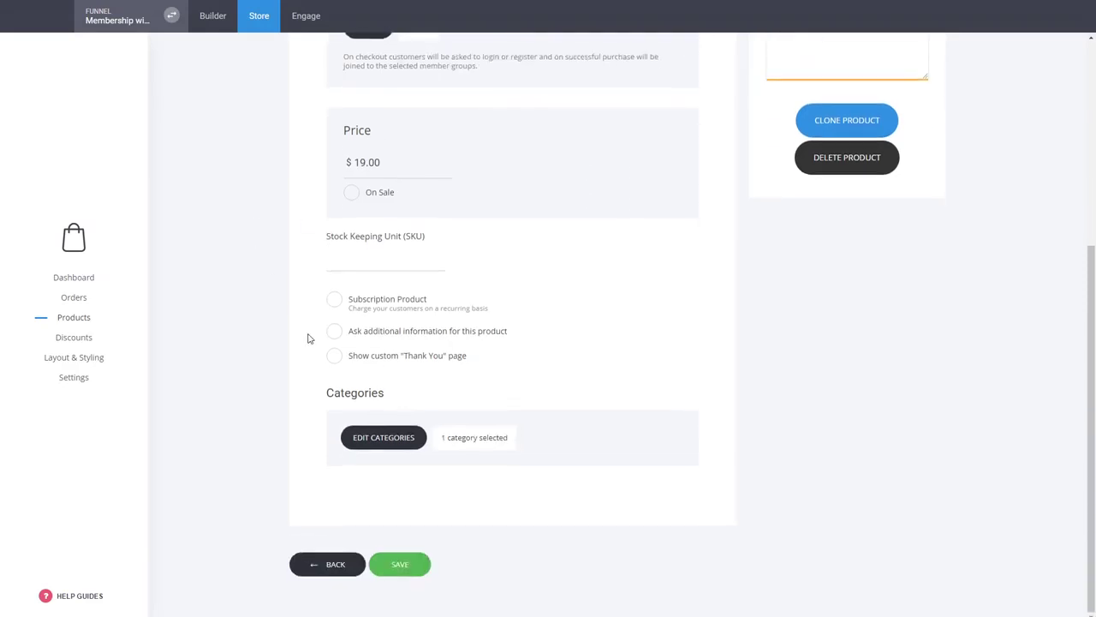
click(398, 564)
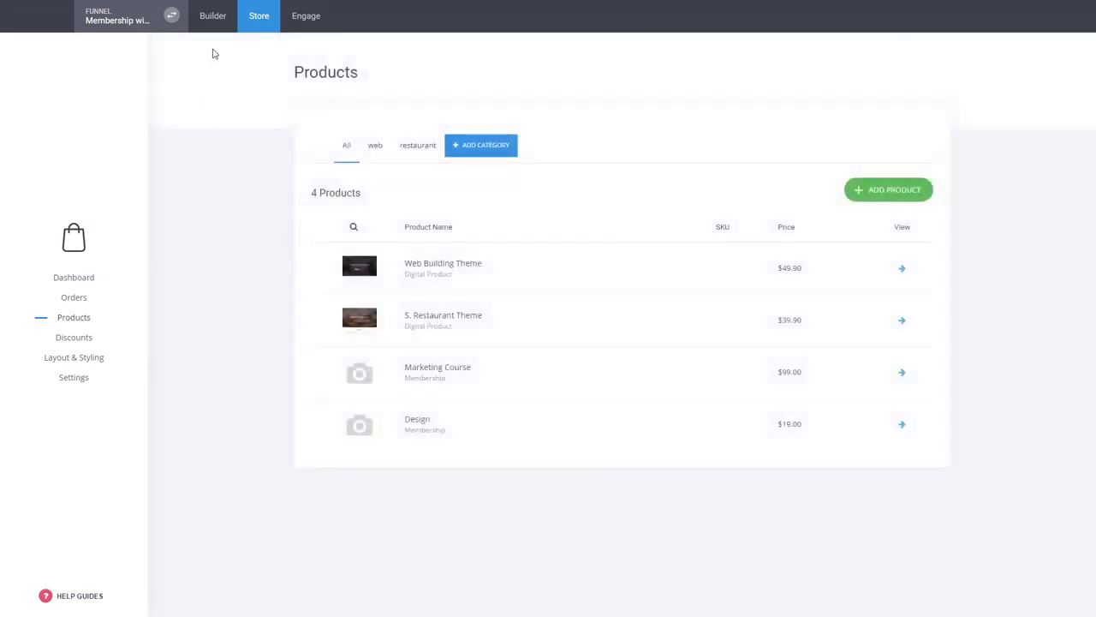
click(214, 17)
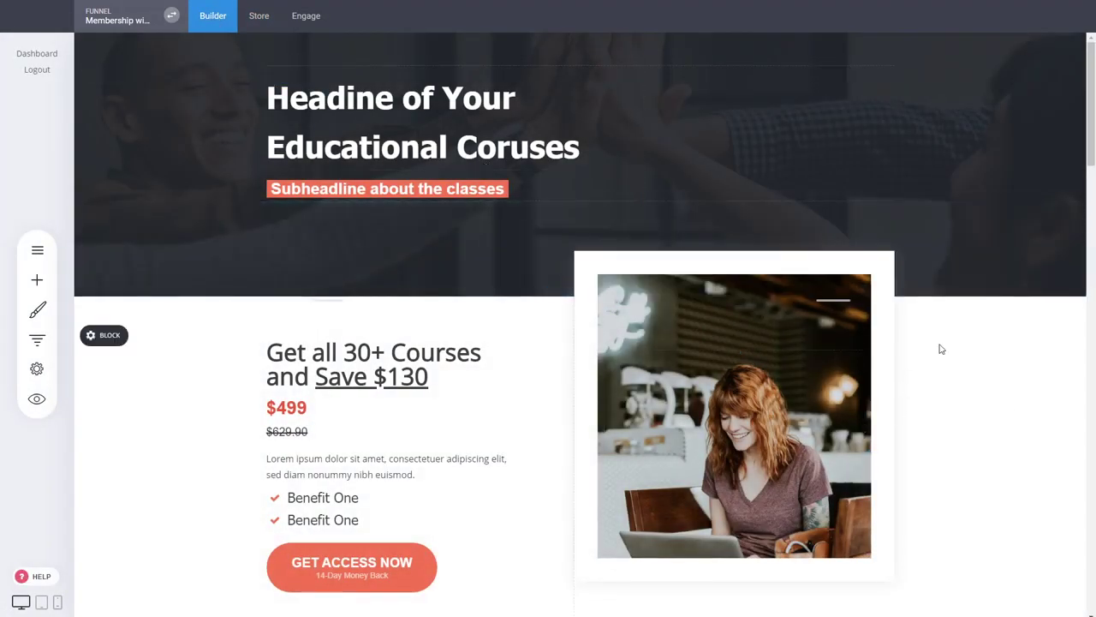
- Link the Marketing card's Add to Cart button to a store action adding Marketing Course to the cart
scroll(942, 343, down, 4)
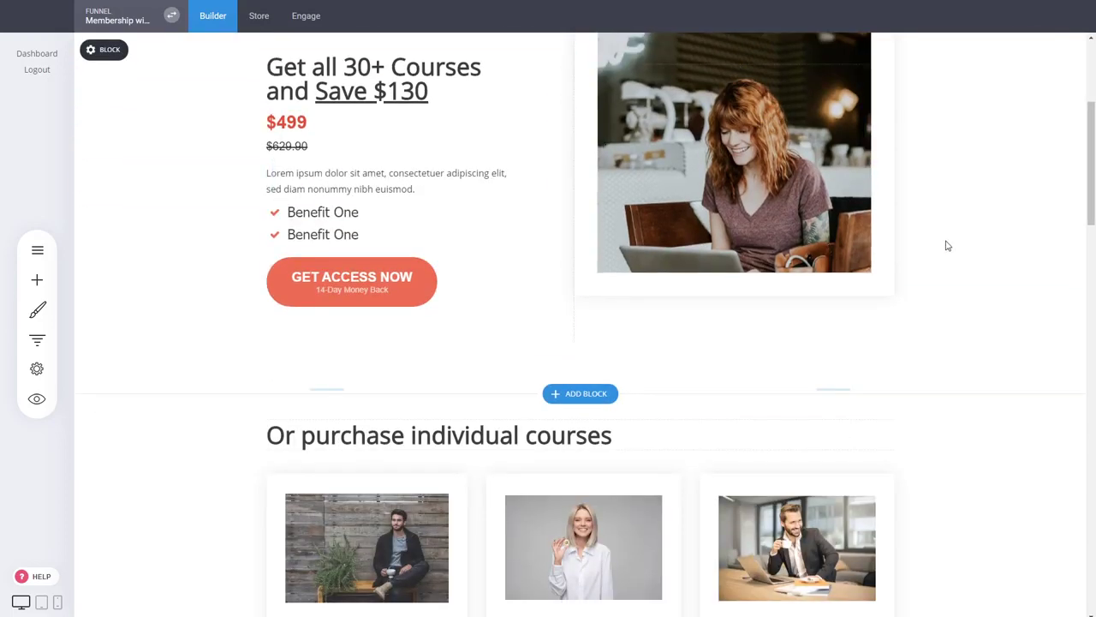
scroll(947, 246, down, 3)
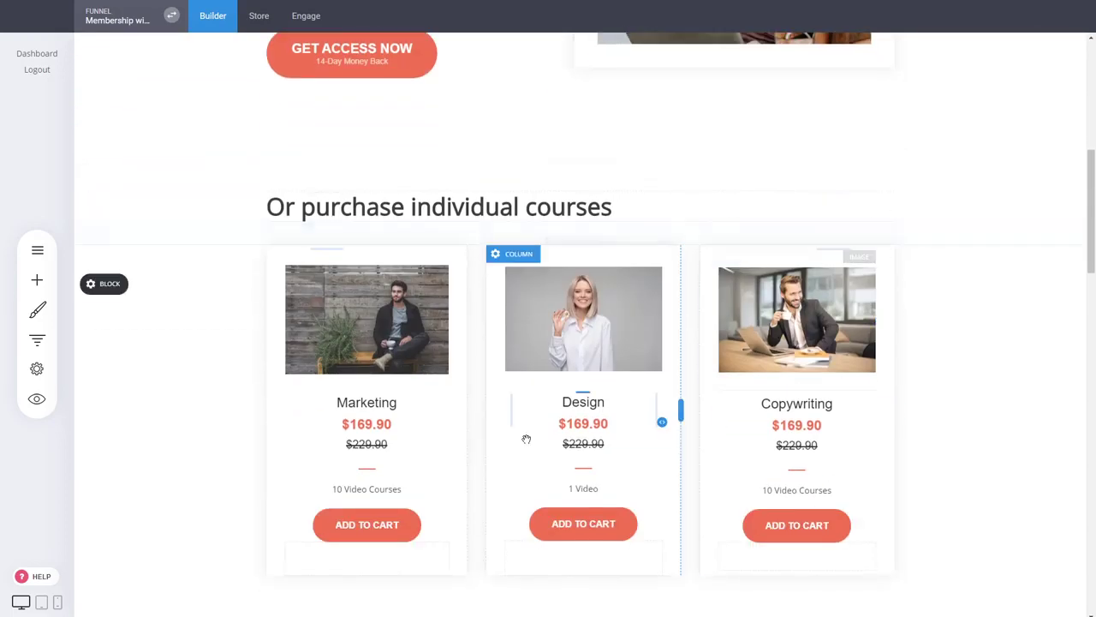
click(371, 526)
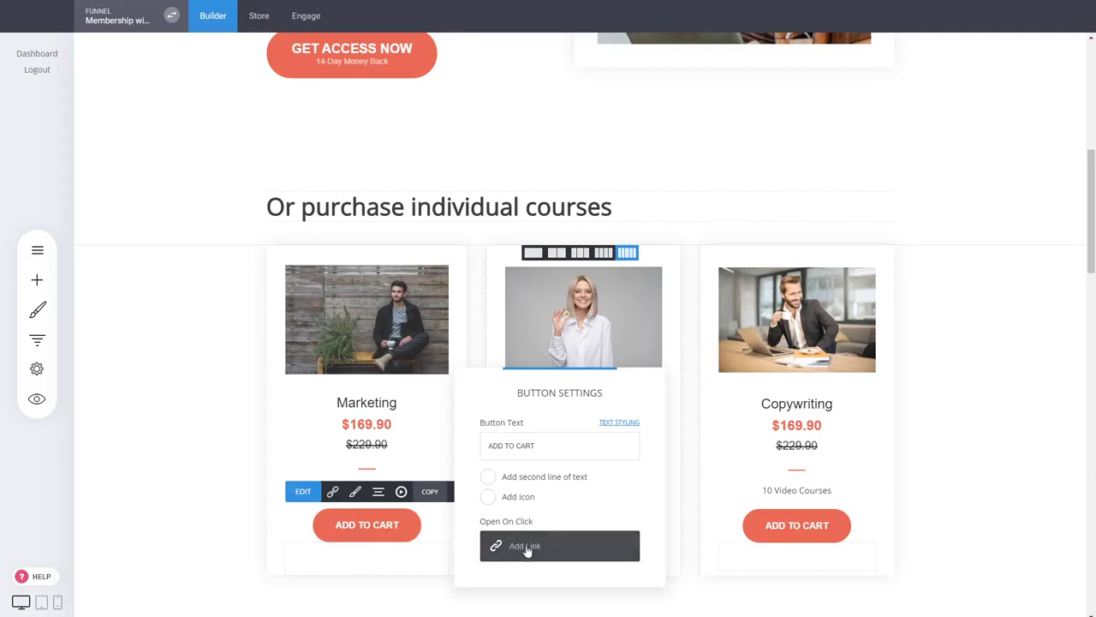
click(530, 546)
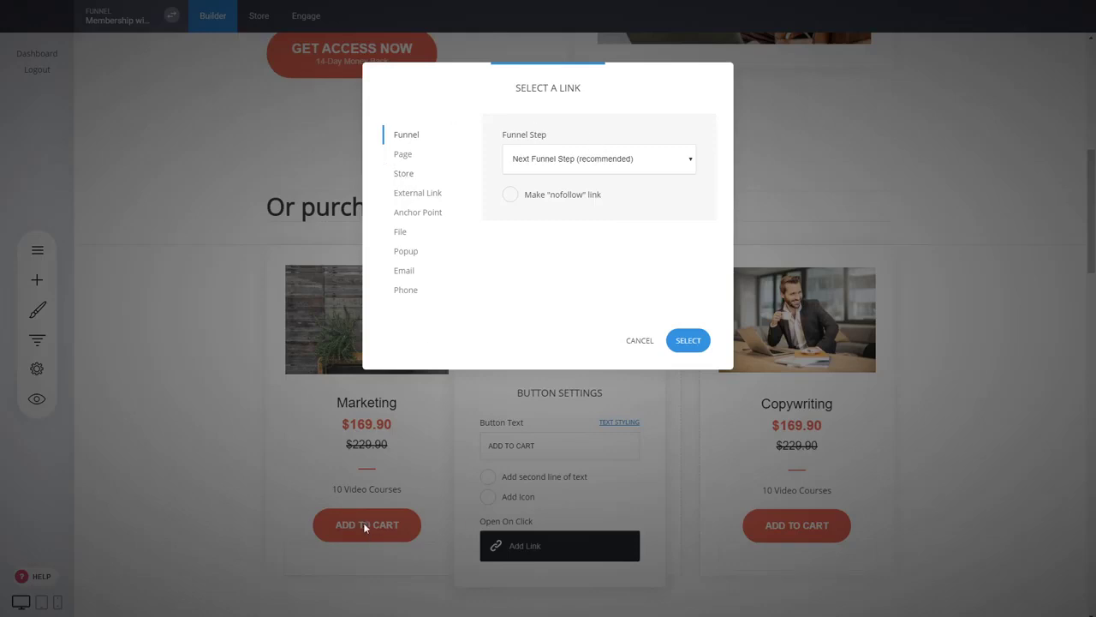
click(403, 174)
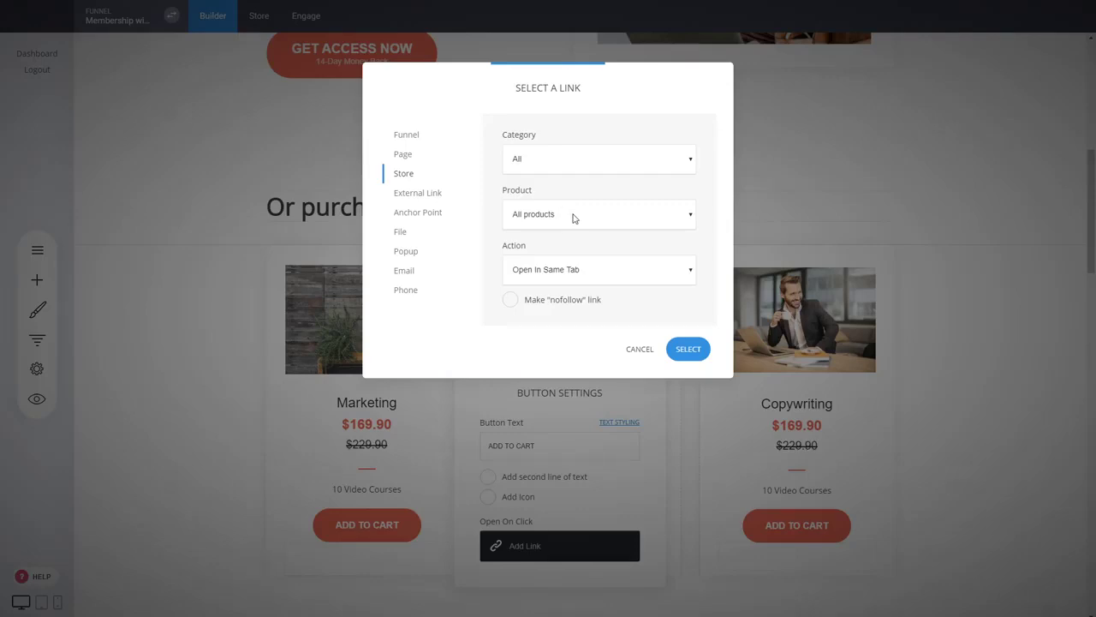
click(532, 272)
click(528, 312)
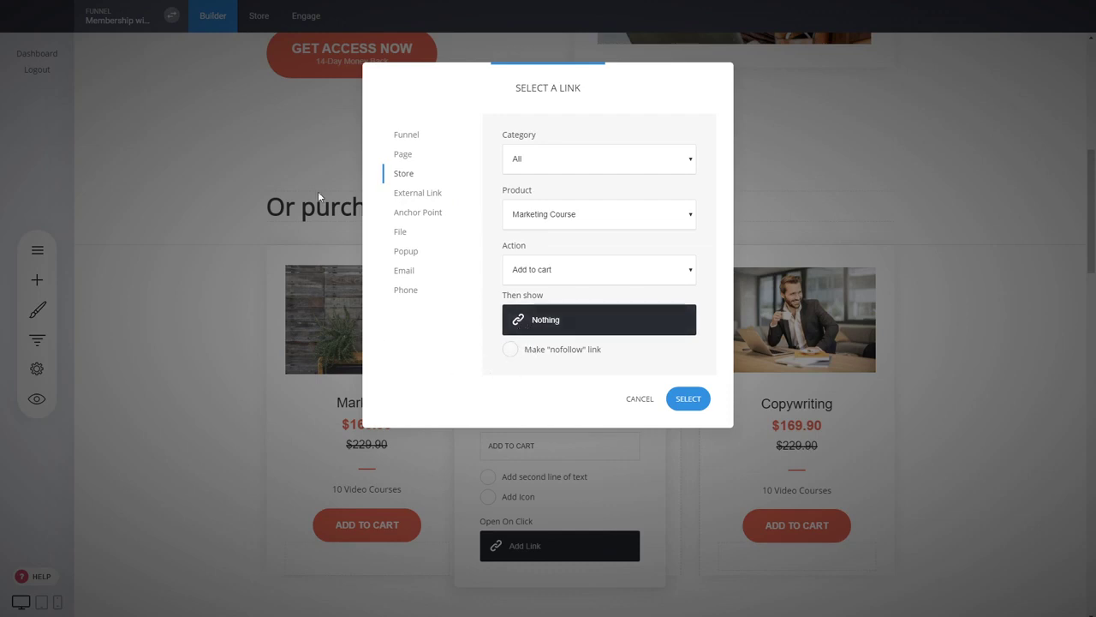
click(690, 403)
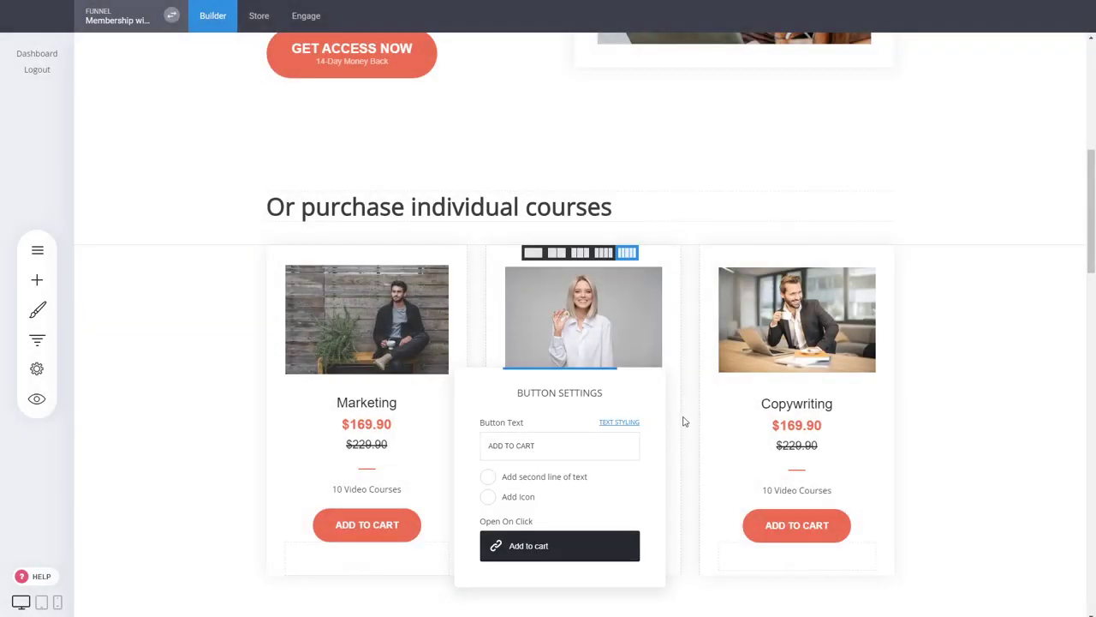
click(683, 421)
- Point the Design card's Add to Cart button at the Design product's add-to-cart action and save the page
mouse_move(563, 521)
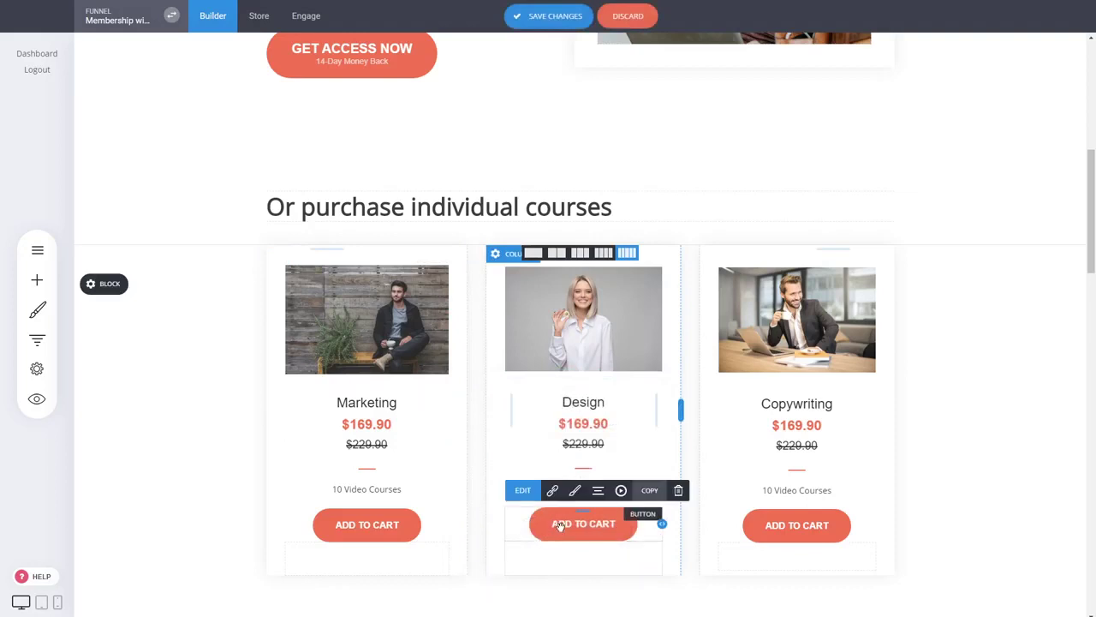
click(553, 493)
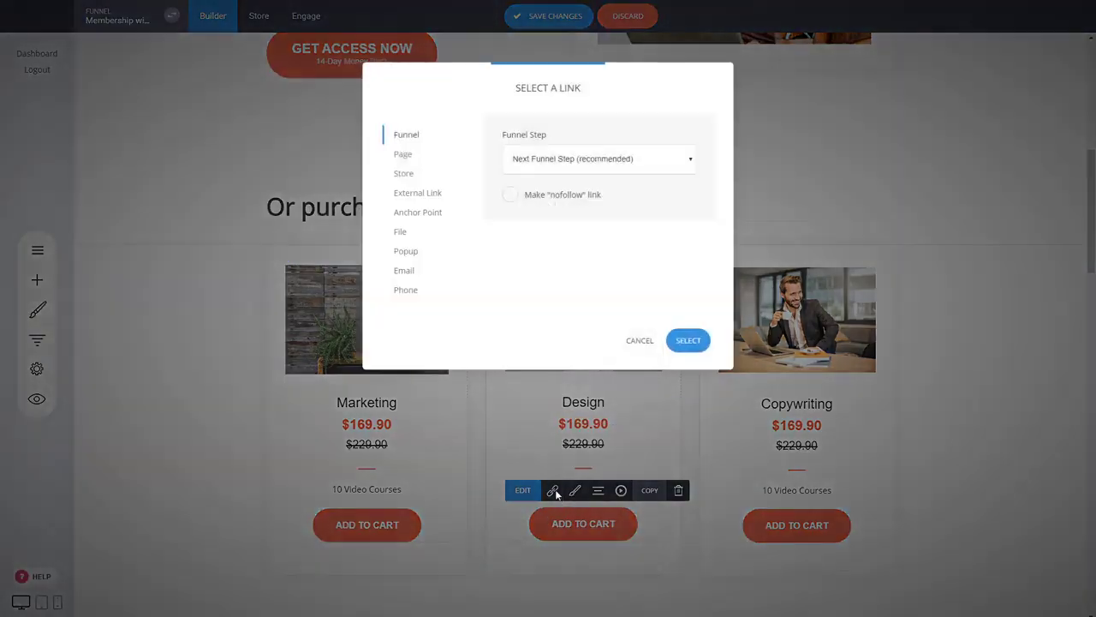
click(409, 174)
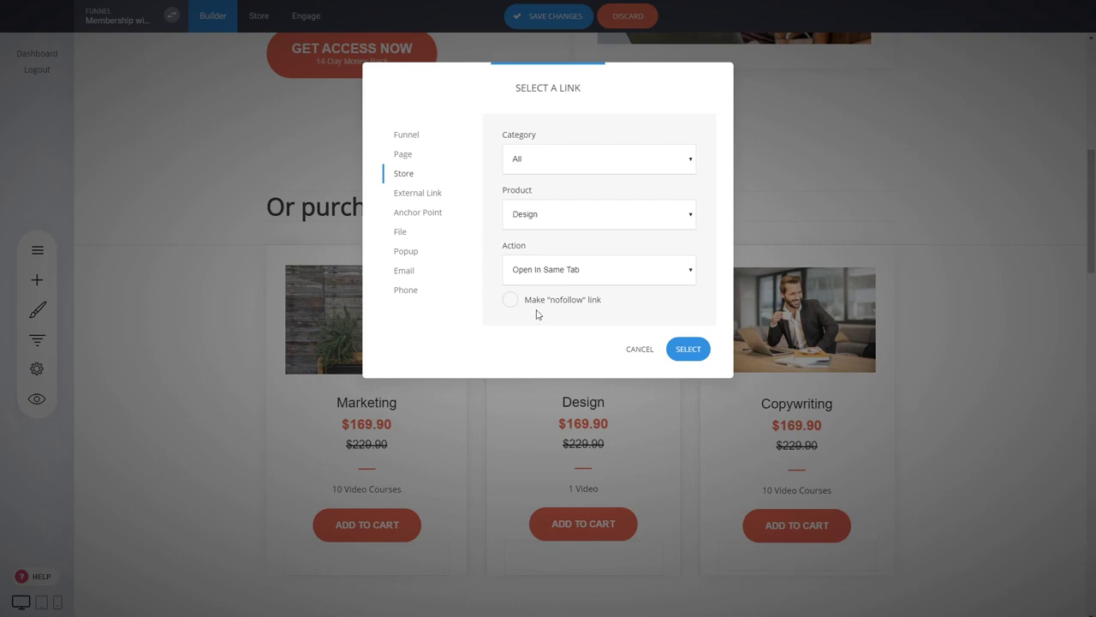
click(690, 399)
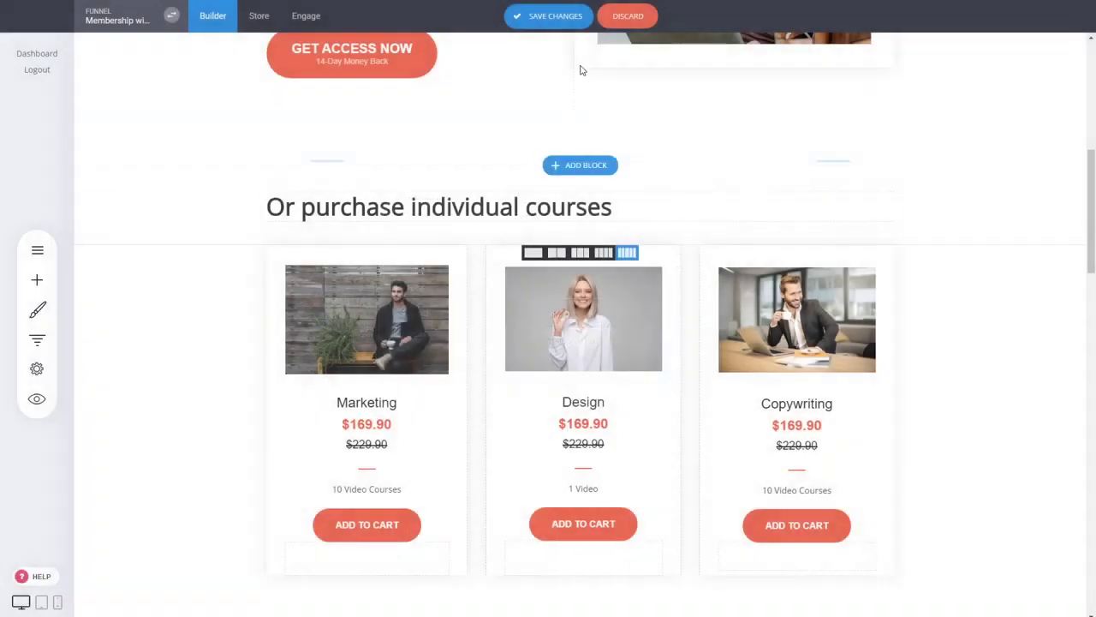
click(562, 17)
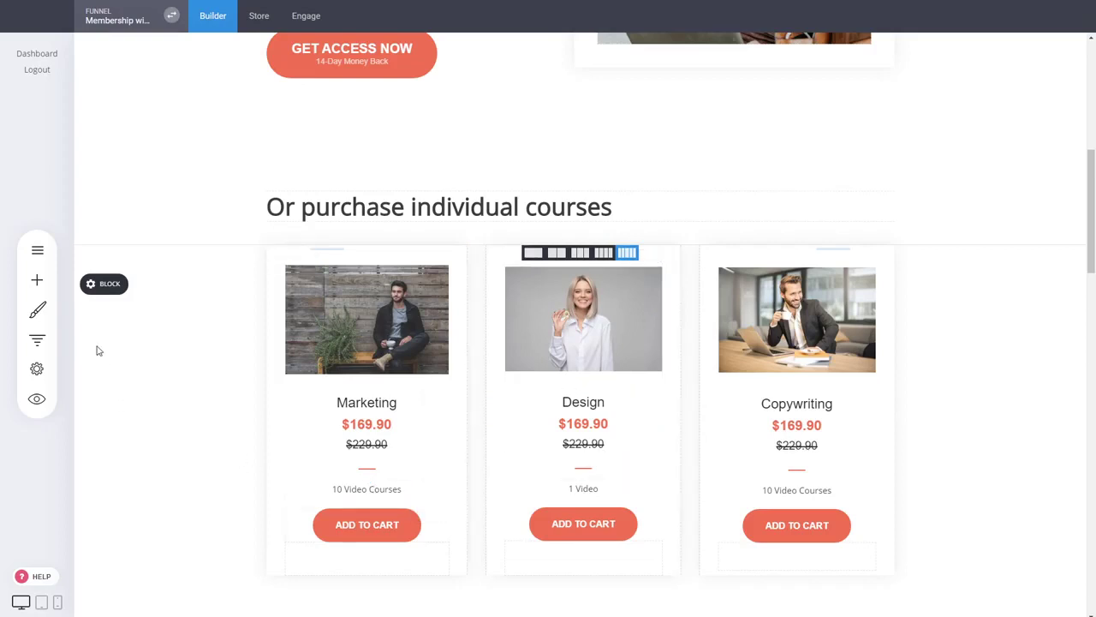
- Create a new popup from the centre Product template
click(38, 250)
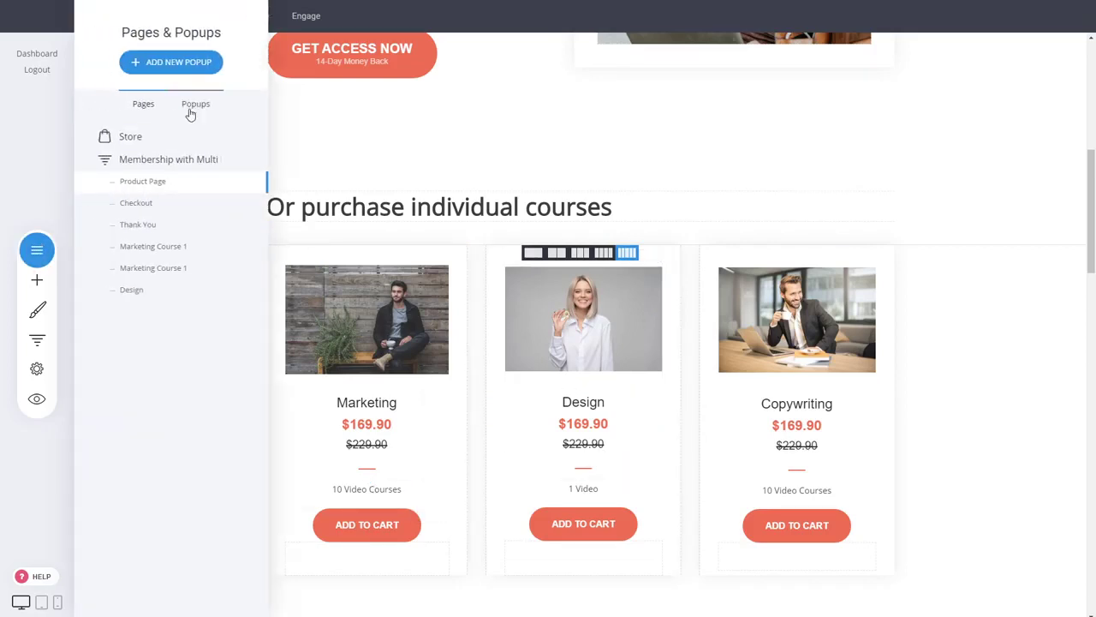
click(194, 74)
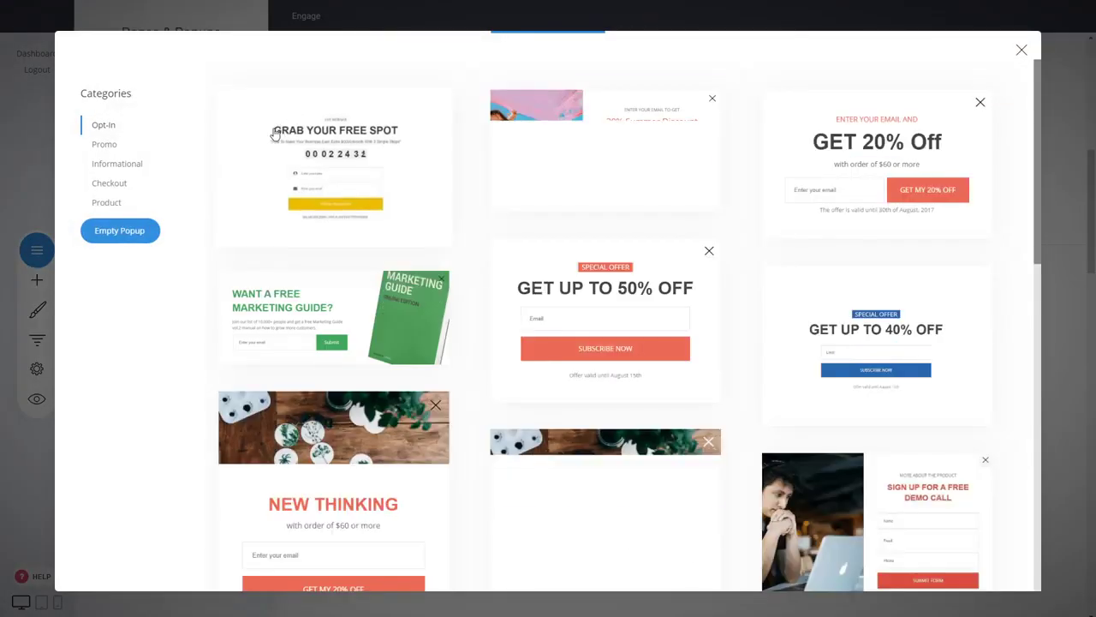
click(105, 204)
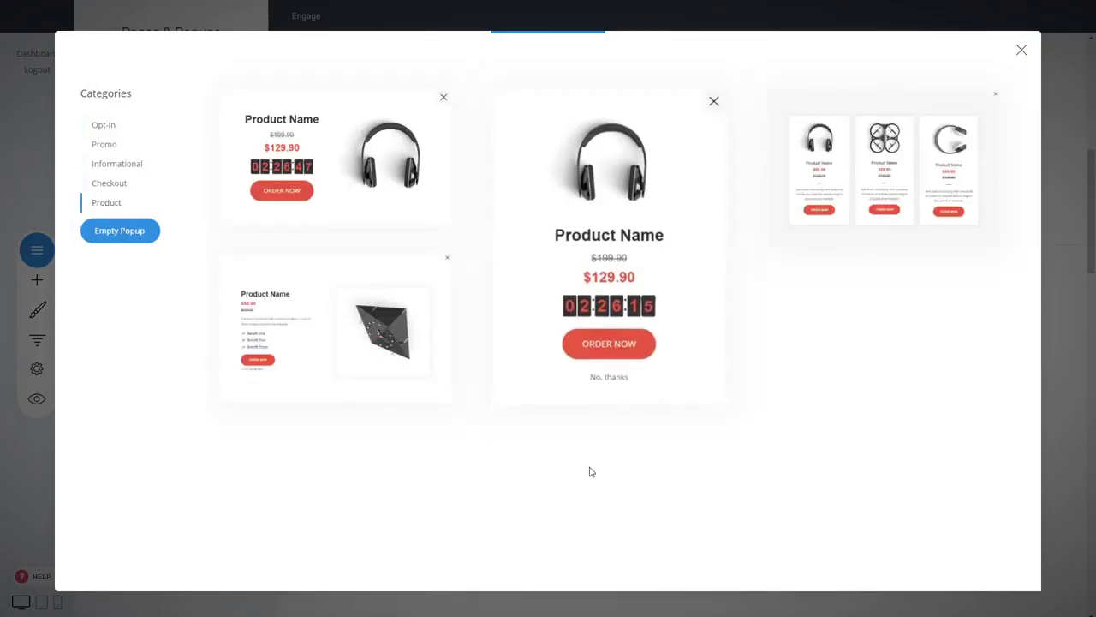
click(610, 270)
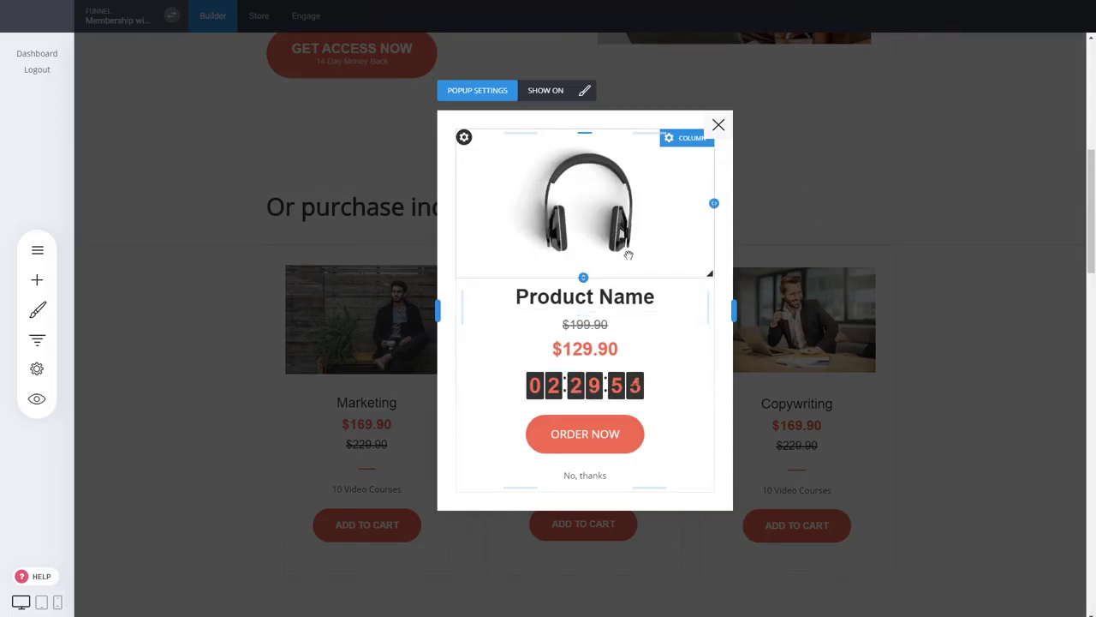
- Link the popup's ORDER NOW button to add Design to the cart, then save and close the popup
click(585, 447)
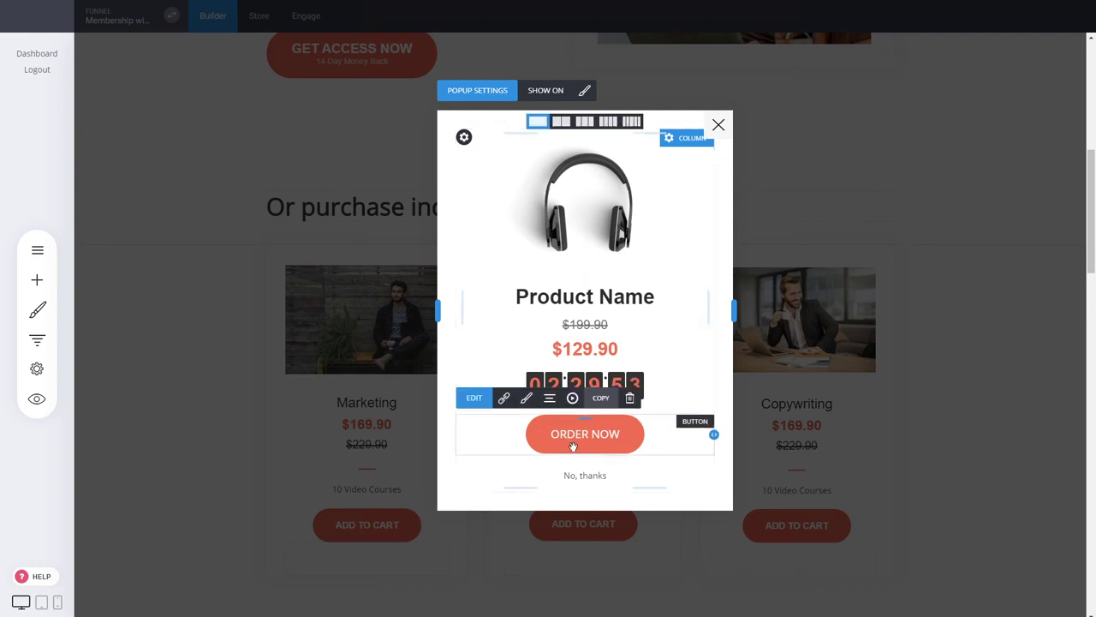
click(504, 398)
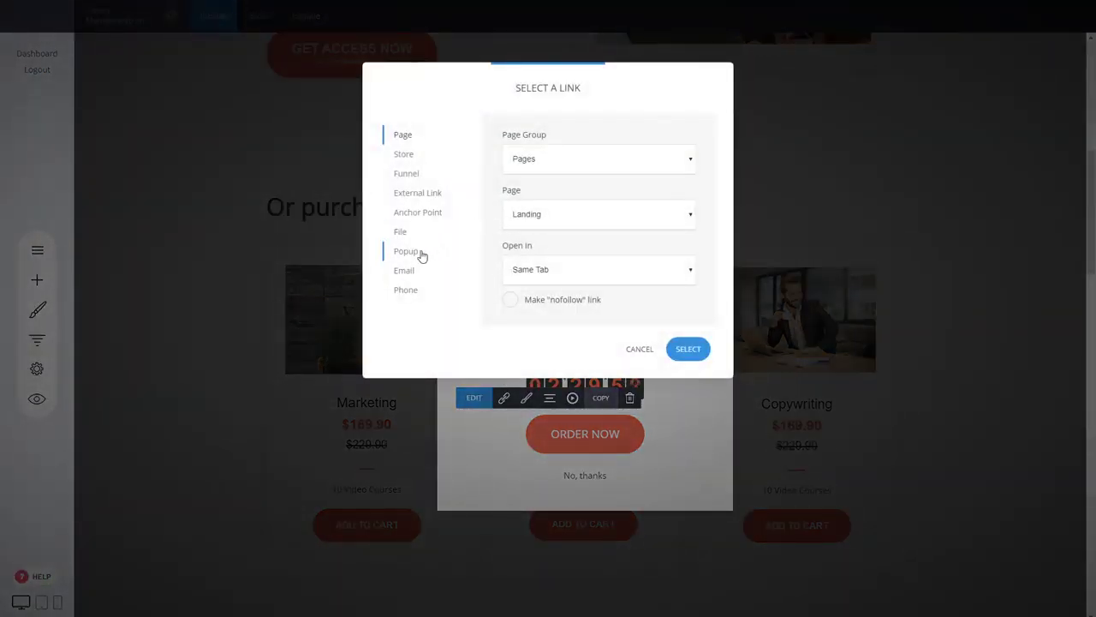
click(407, 156)
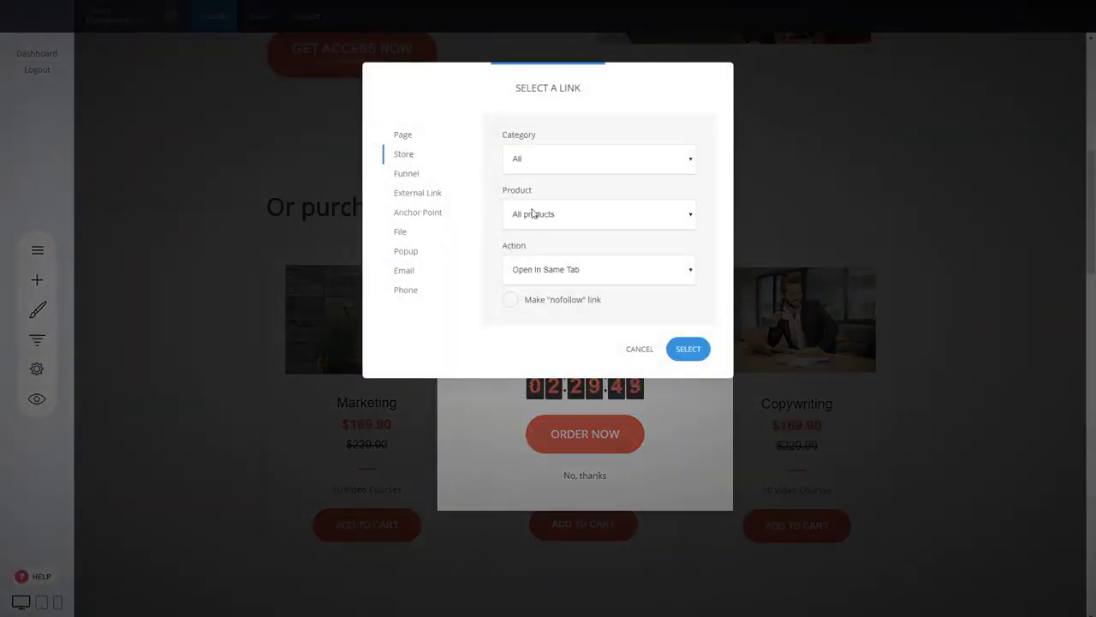
click(519, 281)
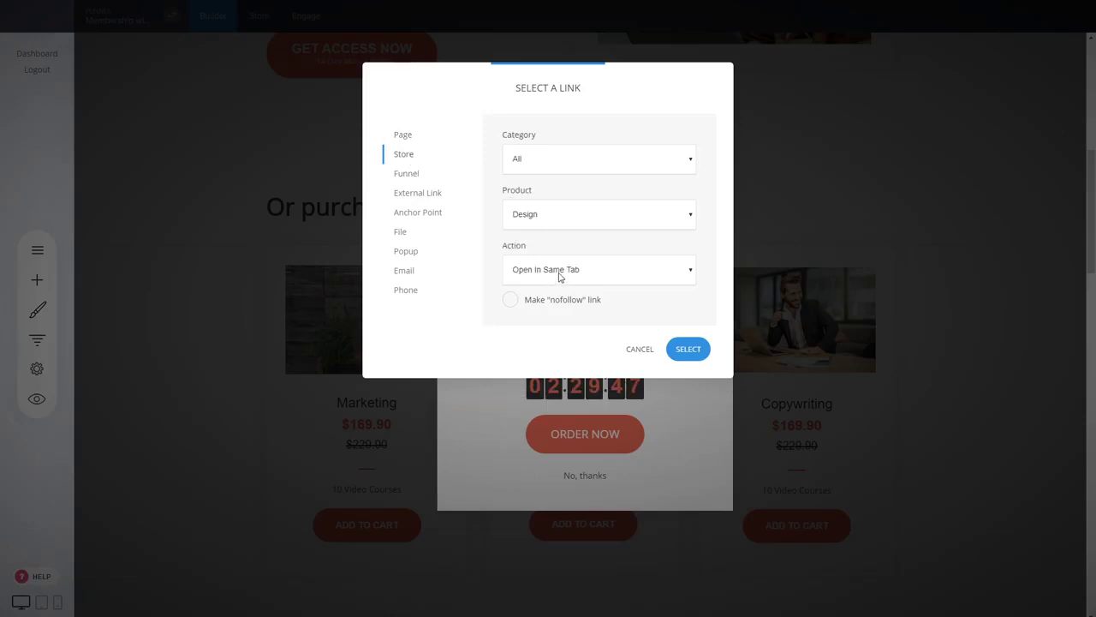
click(541, 317)
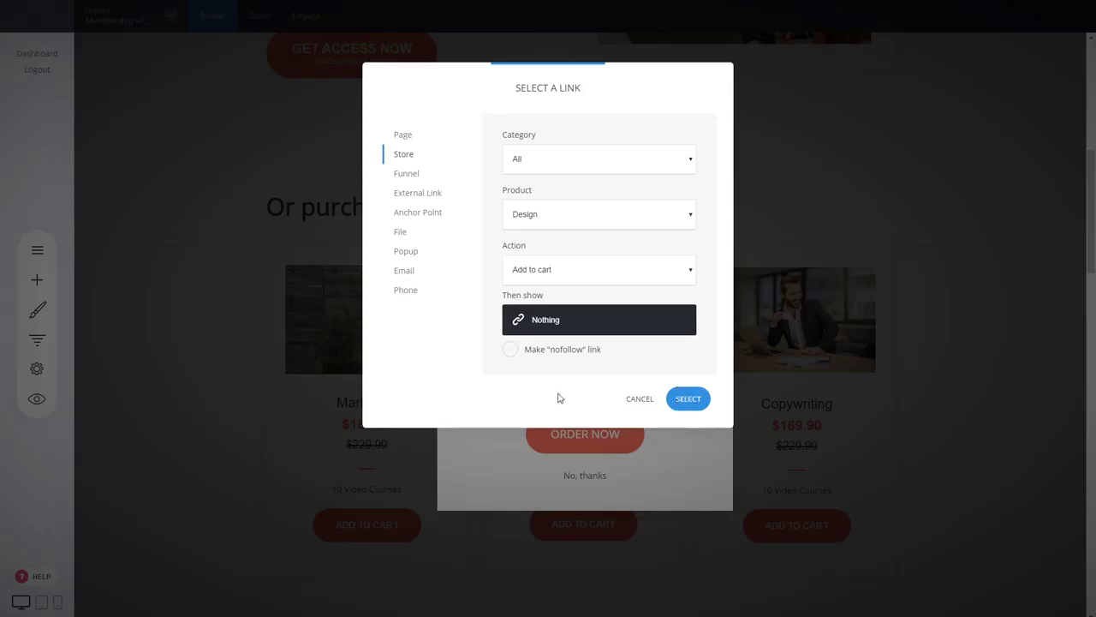
click(688, 399)
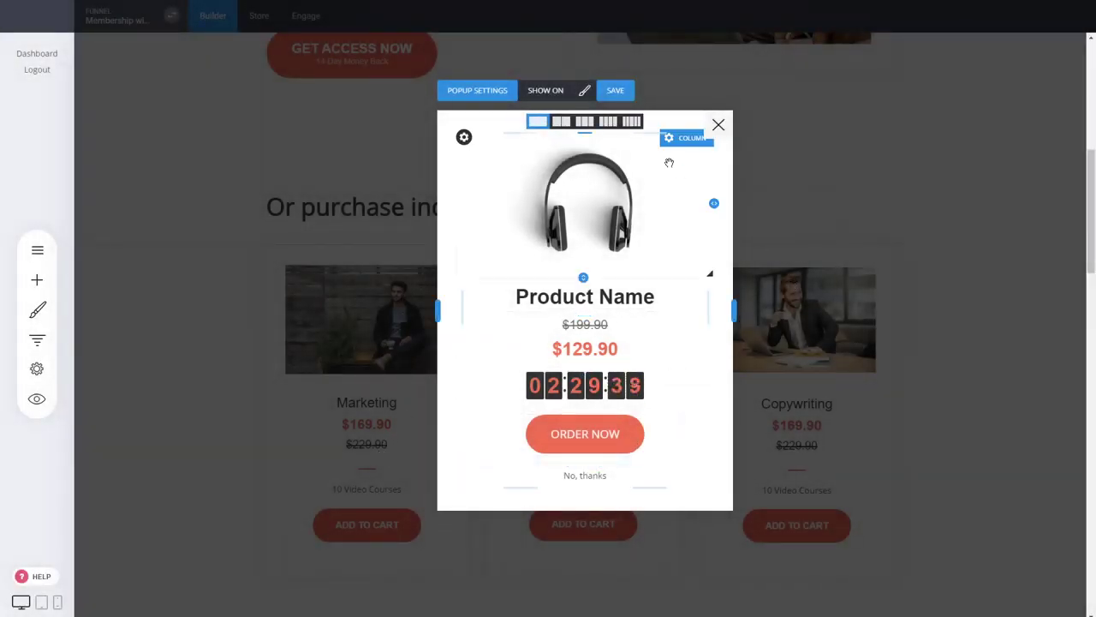
click(628, 93)
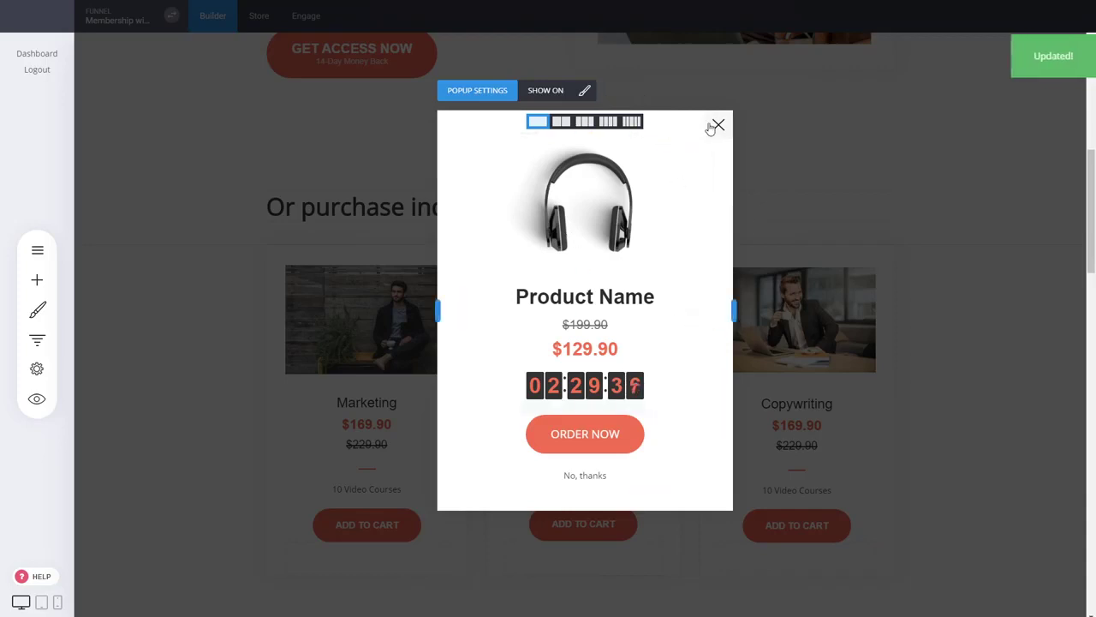
click(719, 126)
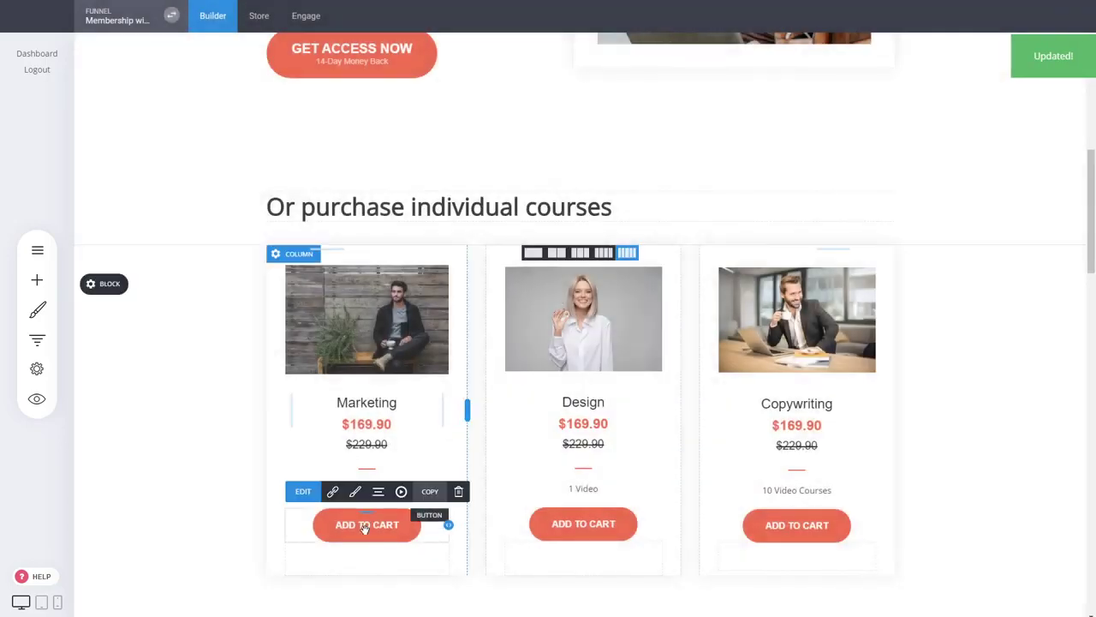
- Make the Marketing button show the New popup after adding to cart, then bring up the funnel steps overview
click(334, 492)
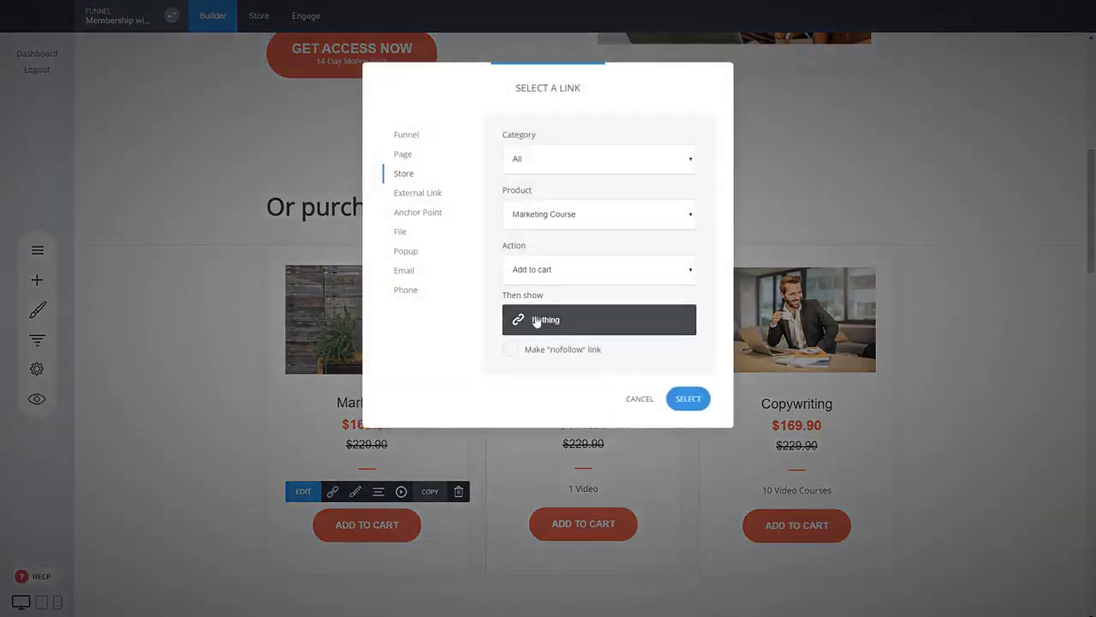
click(552, 326)
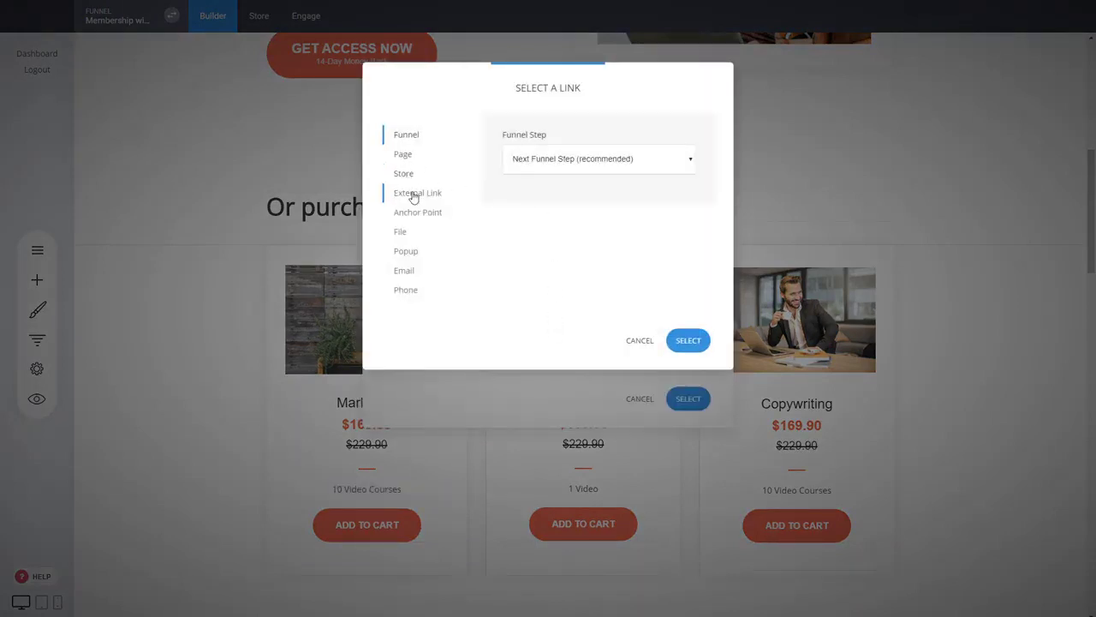
click(409, 250)
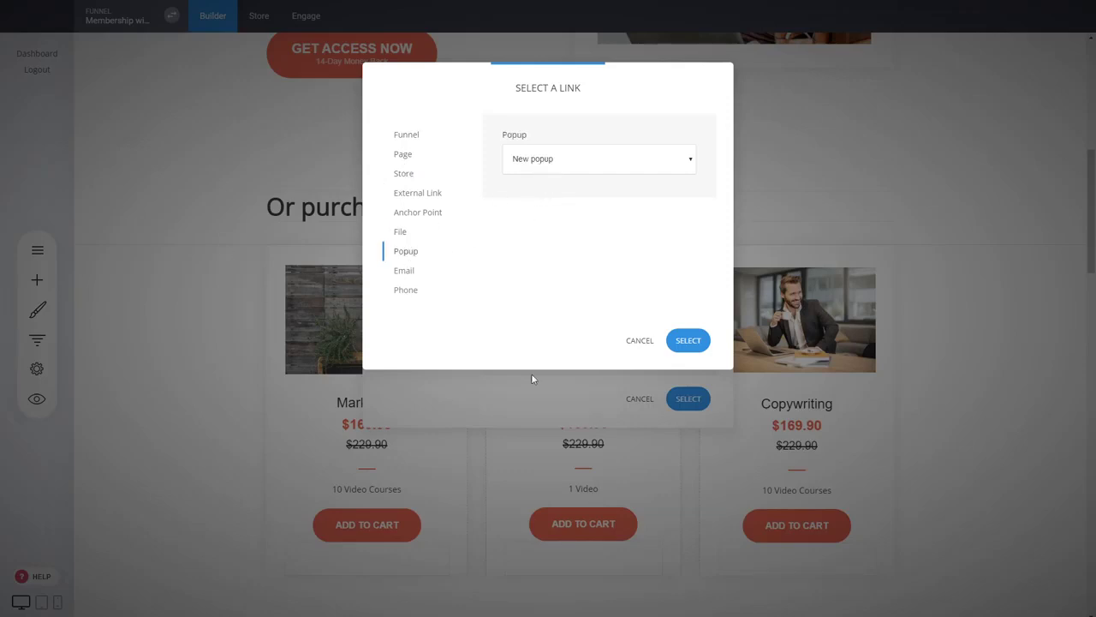
click(695, 340)
click(690, 399)
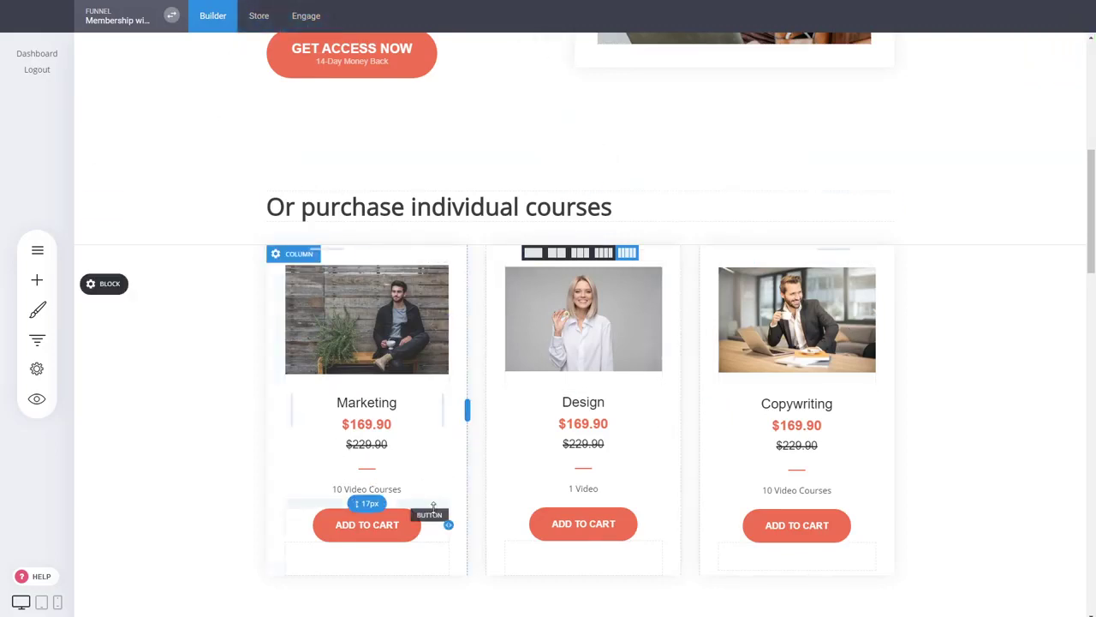
click(37, 339)
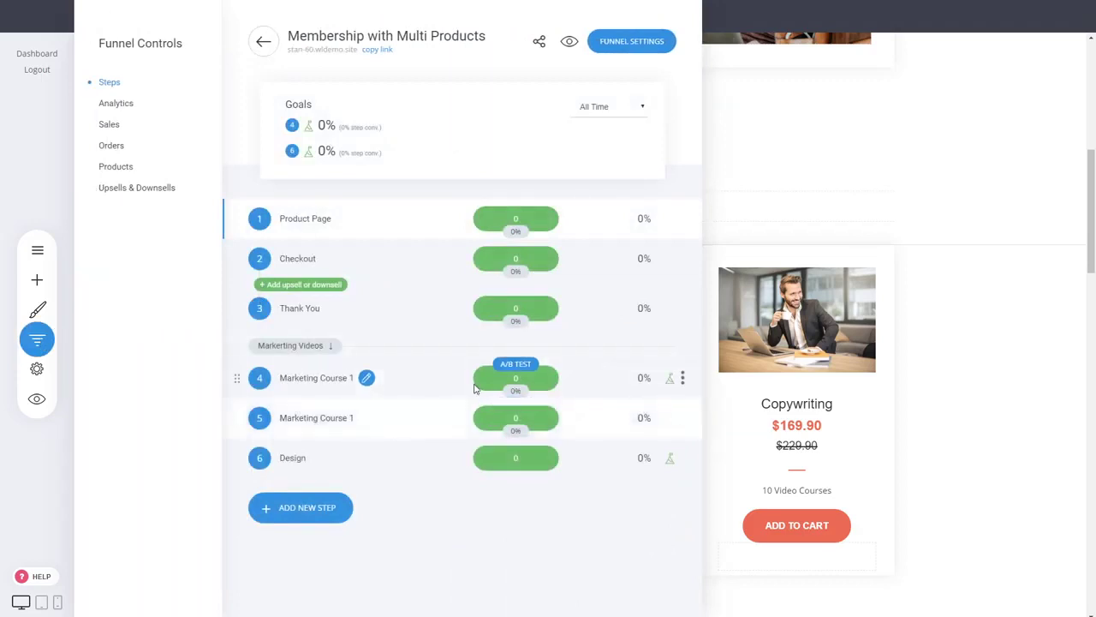
- Open the Checkout step's page in the builder from the funnel steps list
click(975, 393)
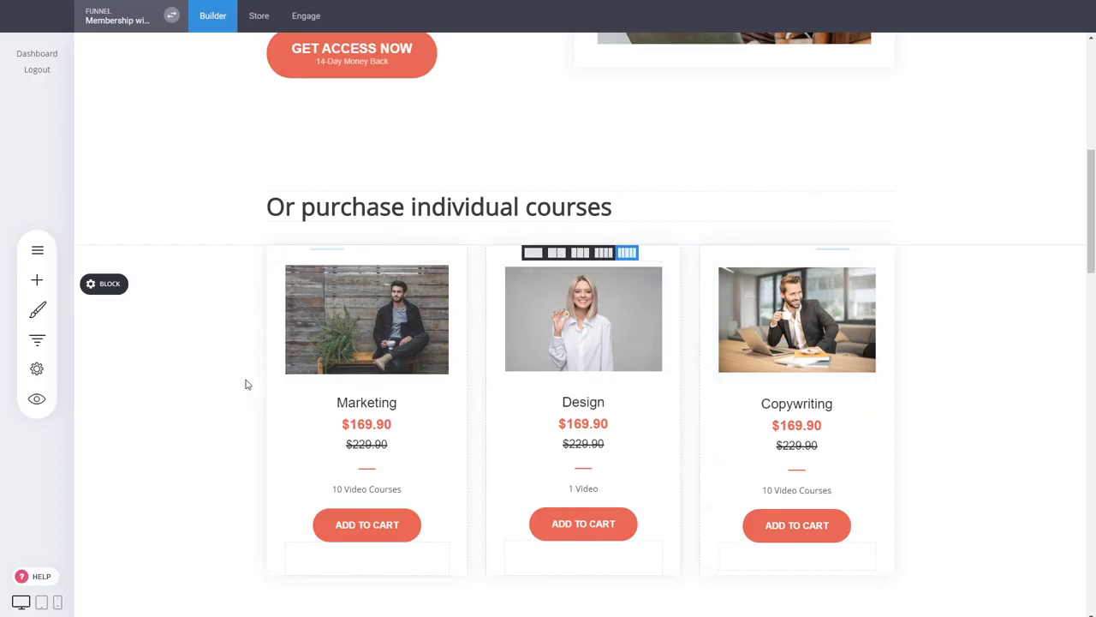
scroll(984, 294, down, 1)
key(ctrl+f)
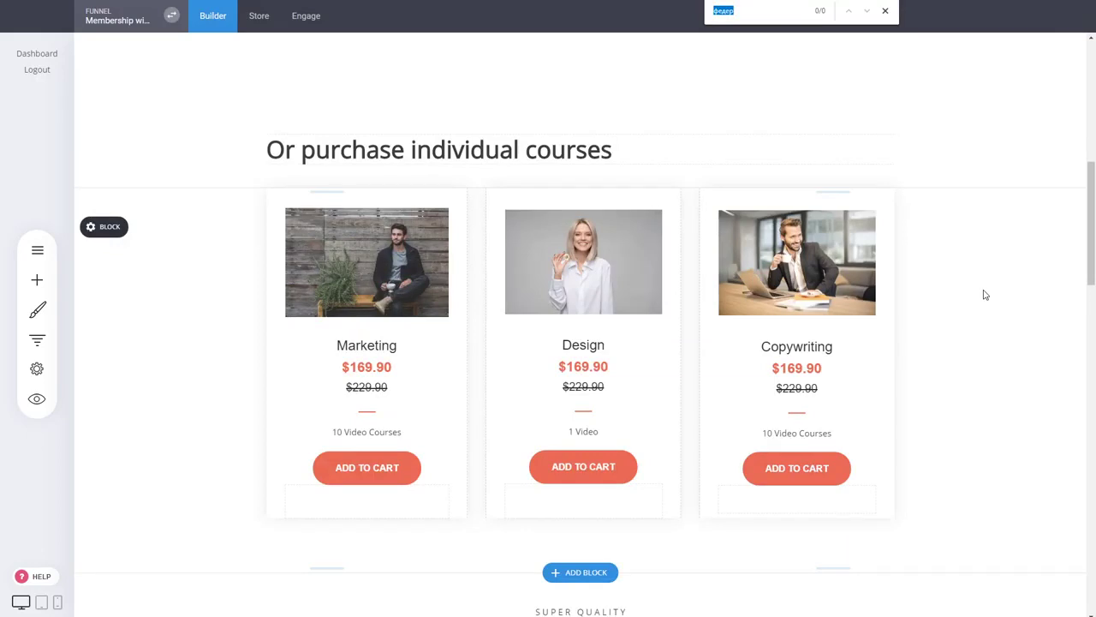
click(886, 11)
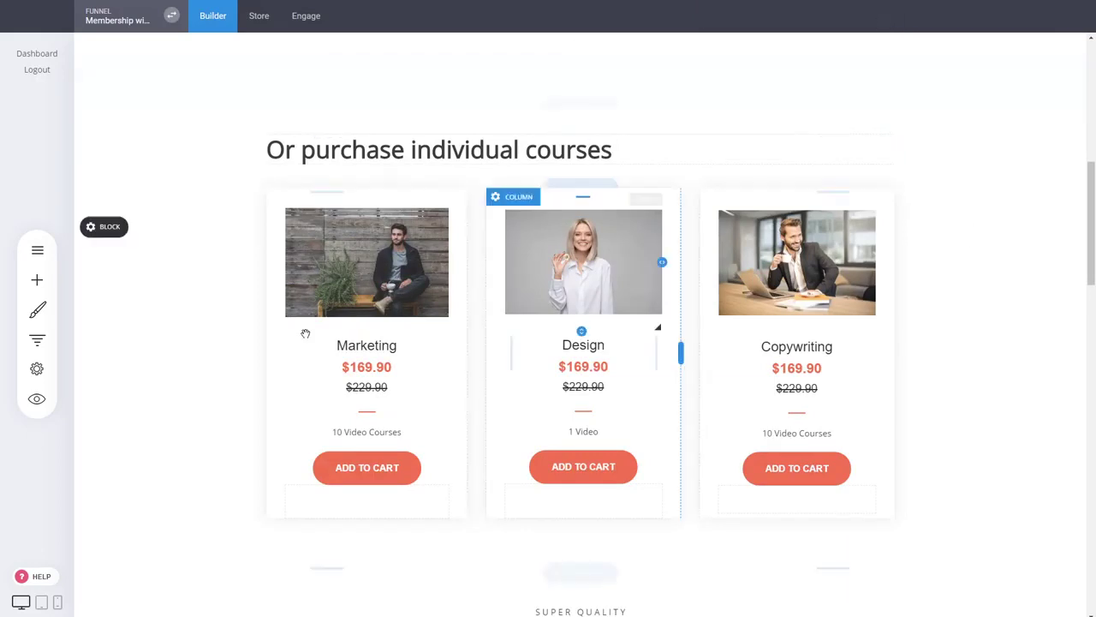
click(37, 339)
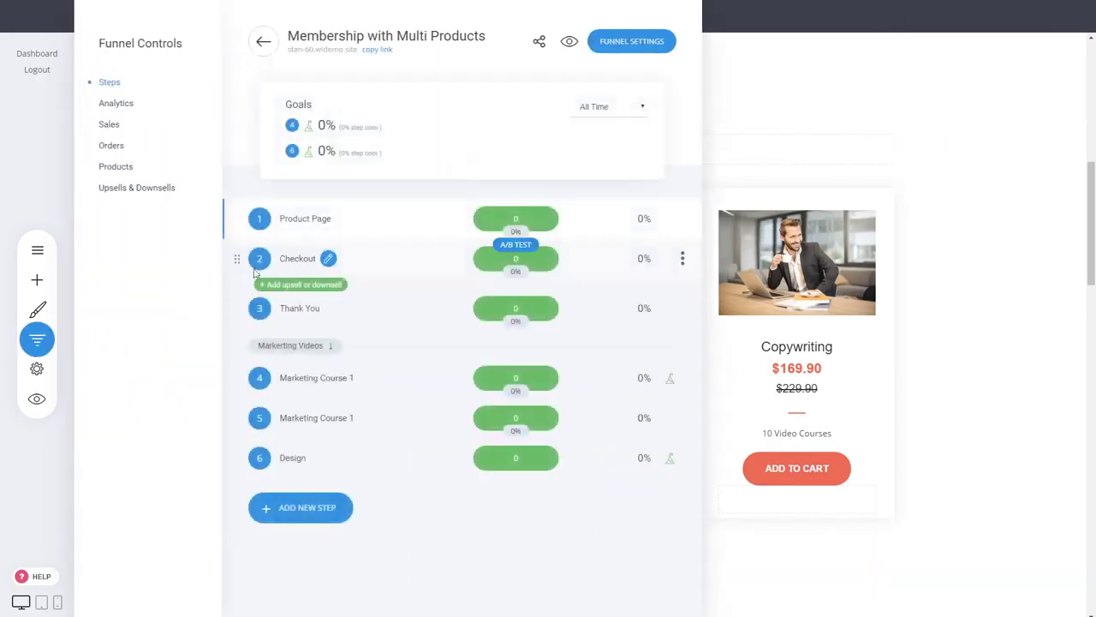
click(300, 259)
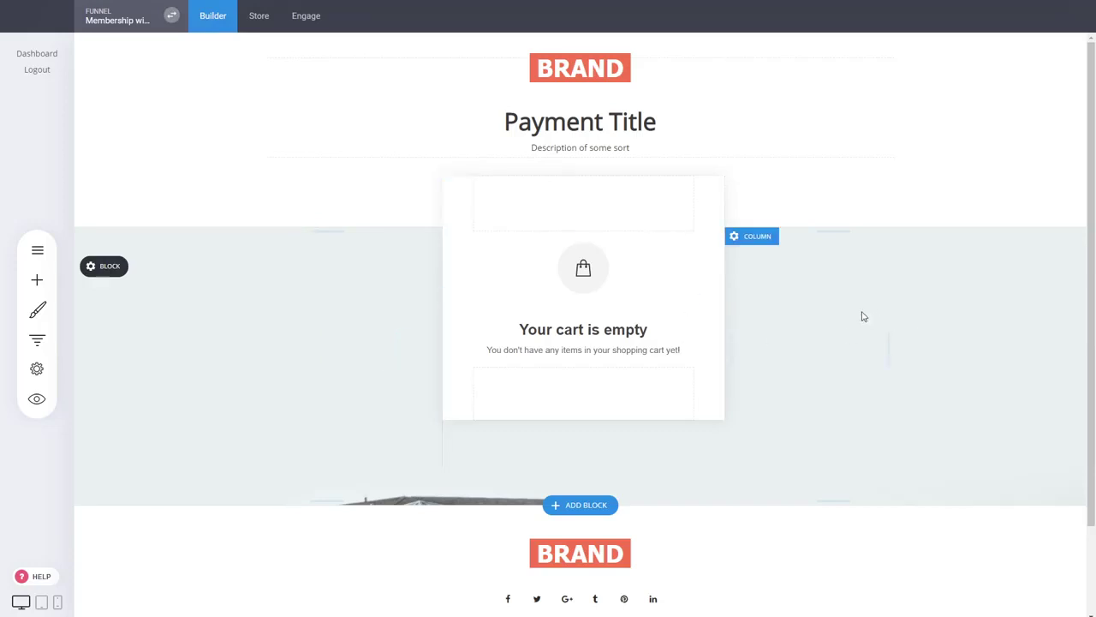
- Switch the checkout page's products element from Product Select to Cart Checkout and save
click(600, 314)
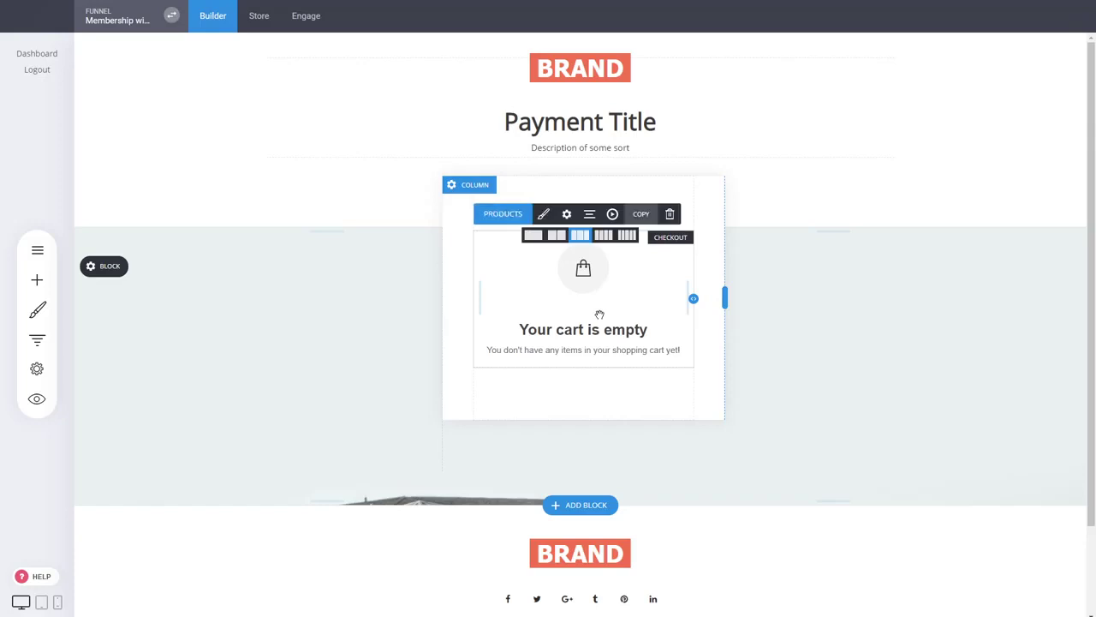
click(511, 216)
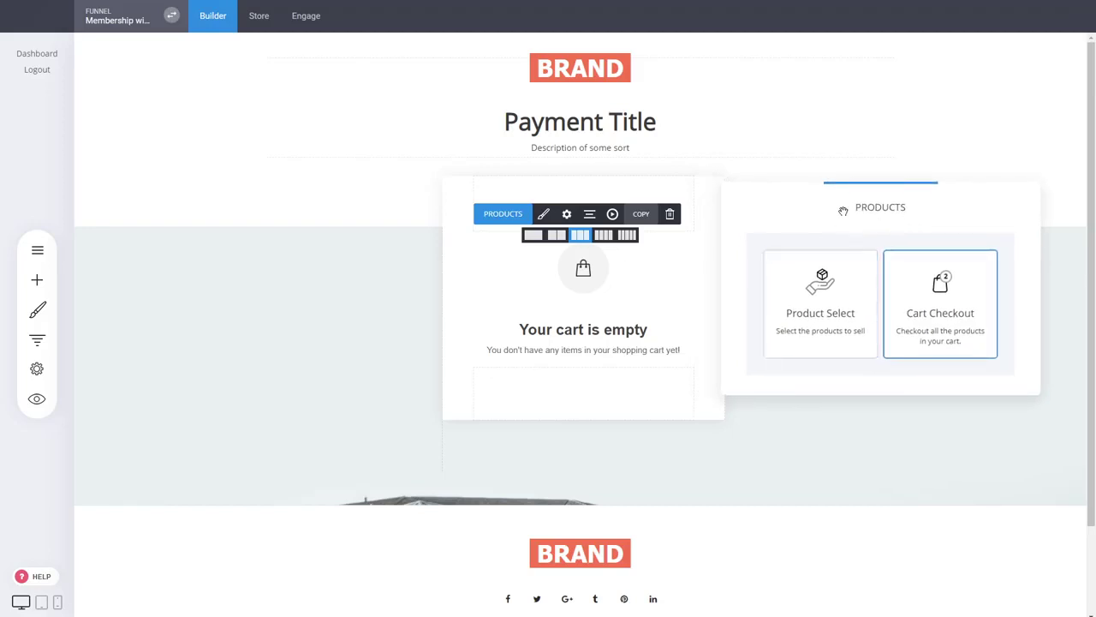
mouse_move(860, 204)
mouse_down()
mouse_move(865, 222)
mouse_move(854, 222)
mouse_up()
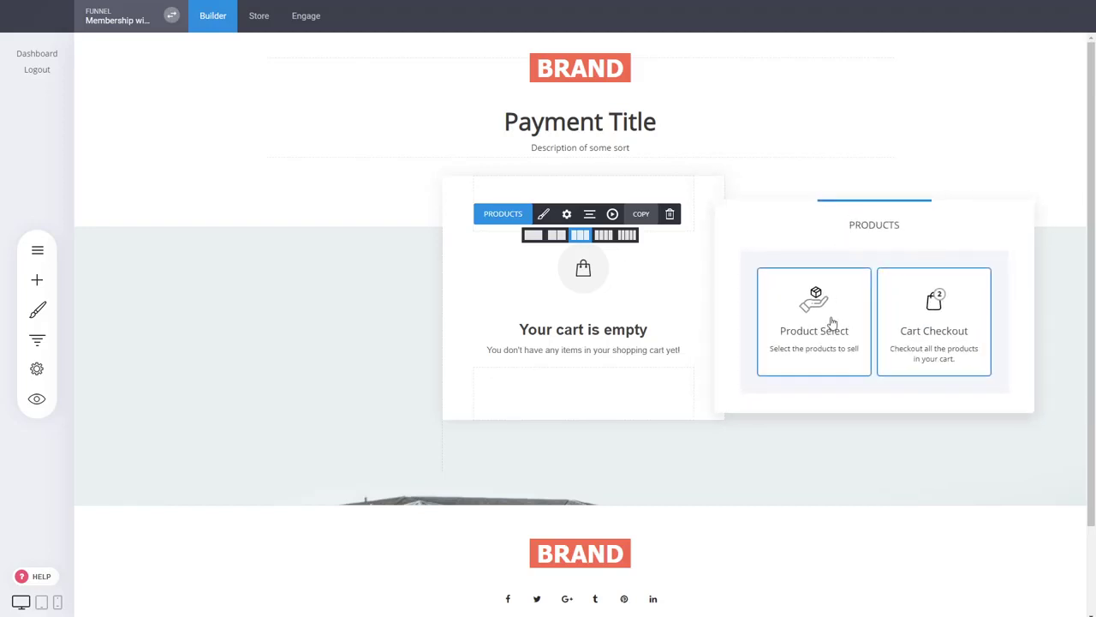
click(829, 322)
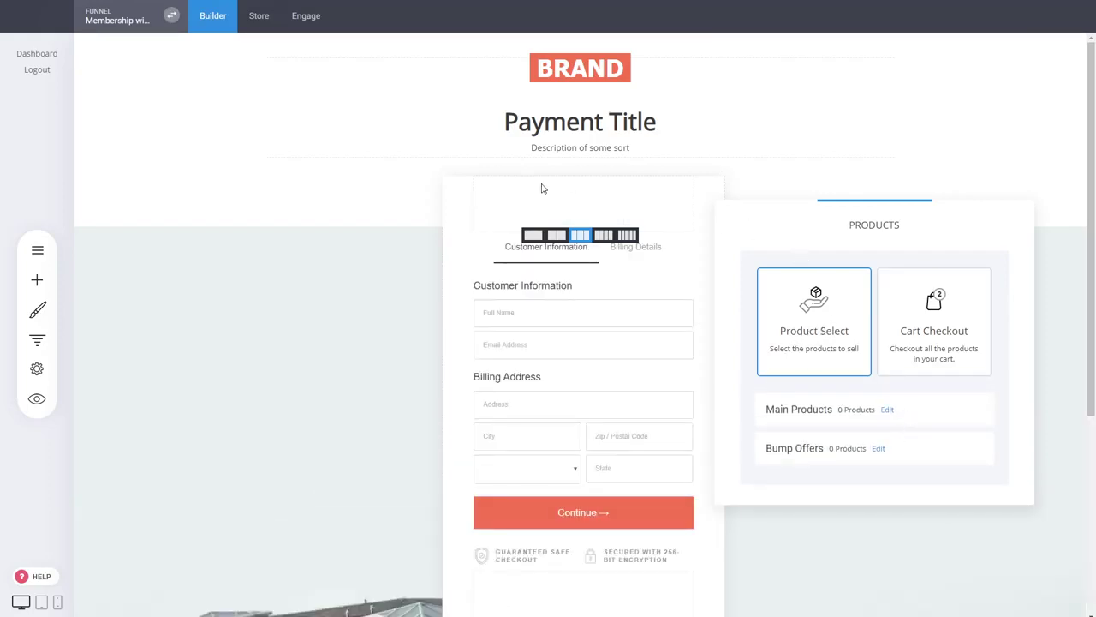
click(947, 309)
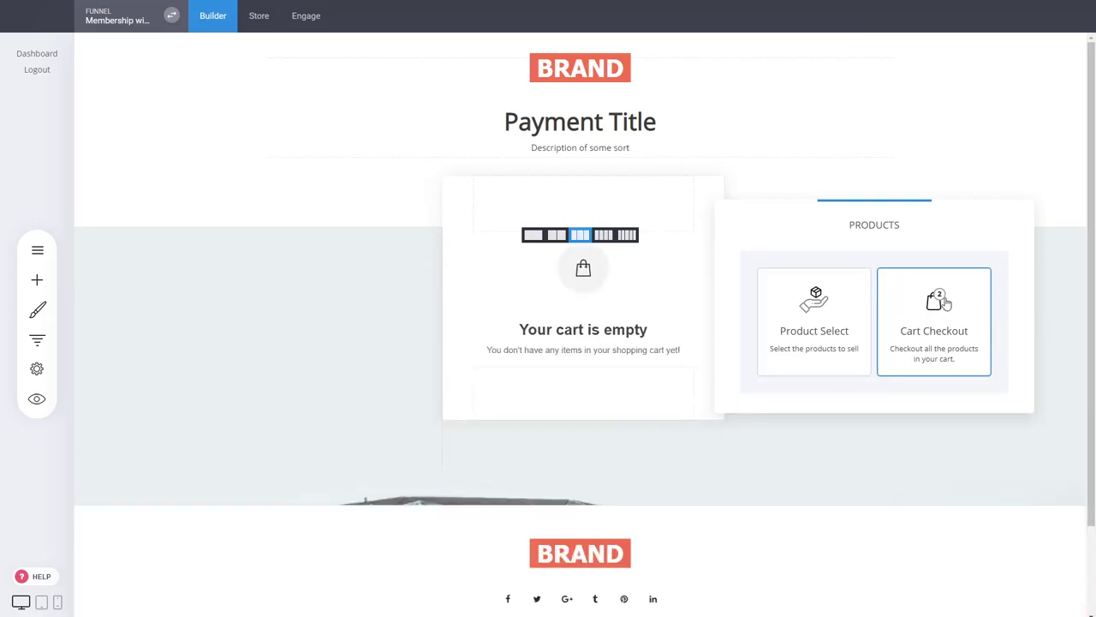
drag(882, 222, 882, 218)
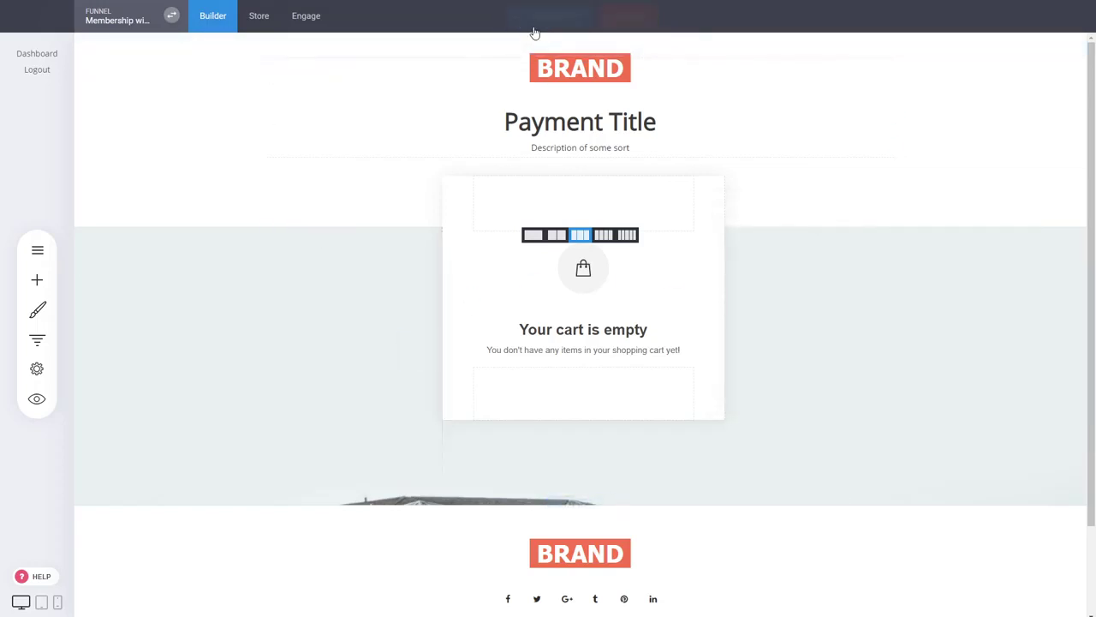
click(37, 339)
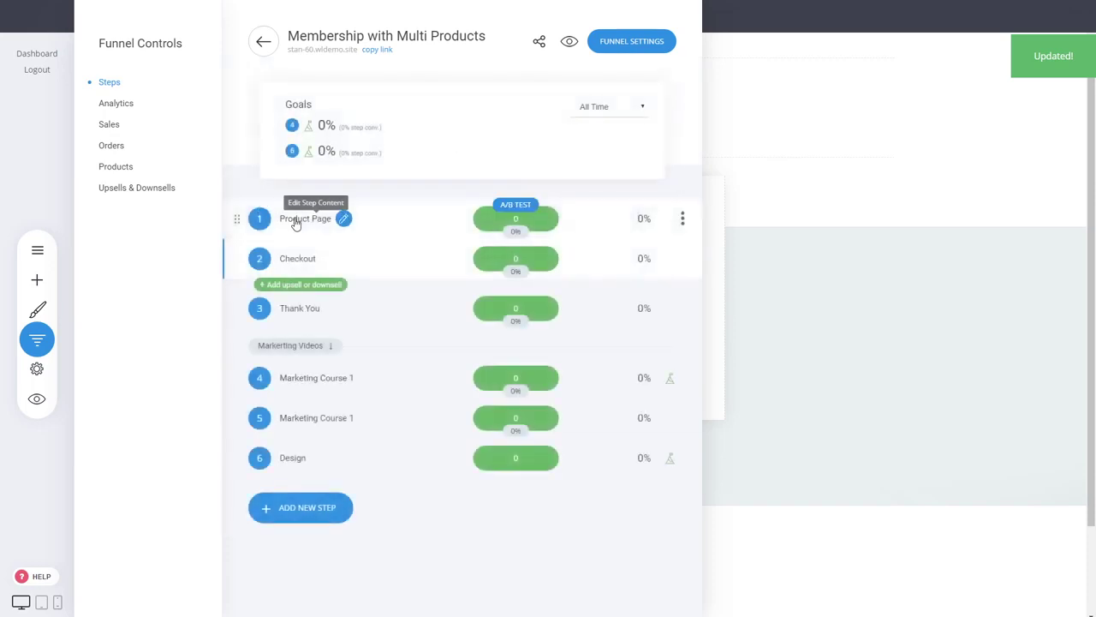
- Open the Product Page step and scroll down to the courses offer
click(342, 219)
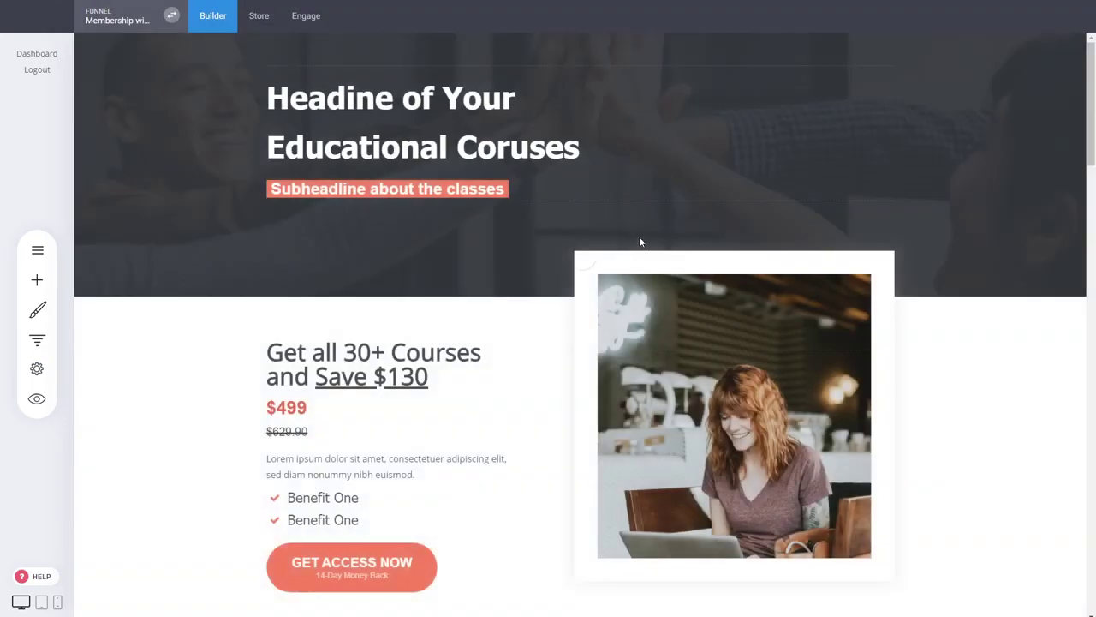
scroll(956, 393, down, 3)
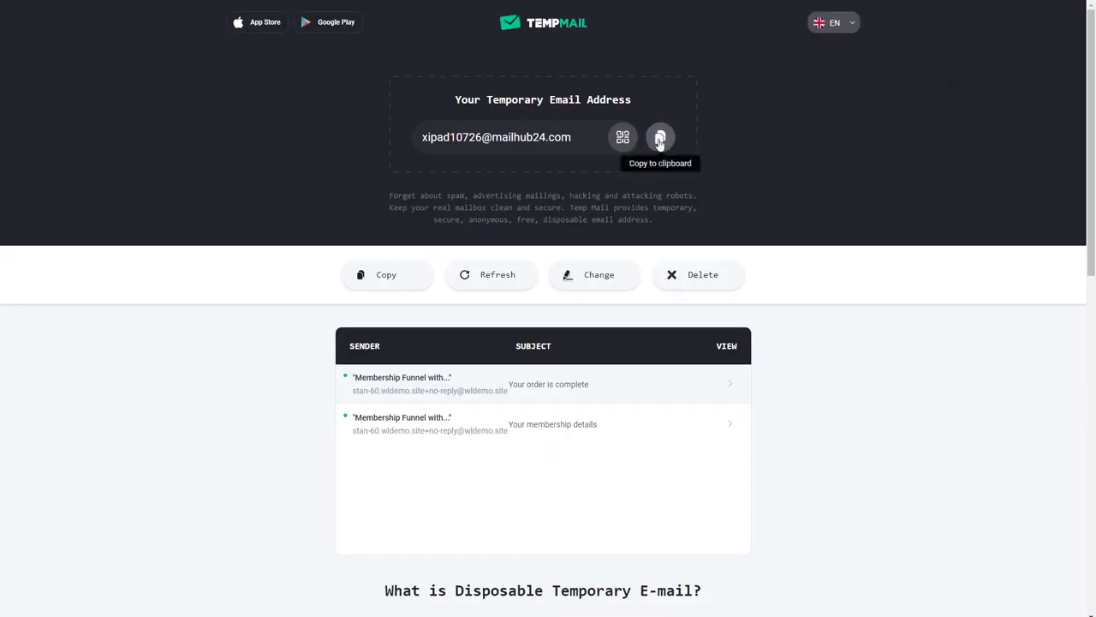
- Swap the Temp Mail address for a fresh empty-inbox one and copy the new address
click(659, 139)
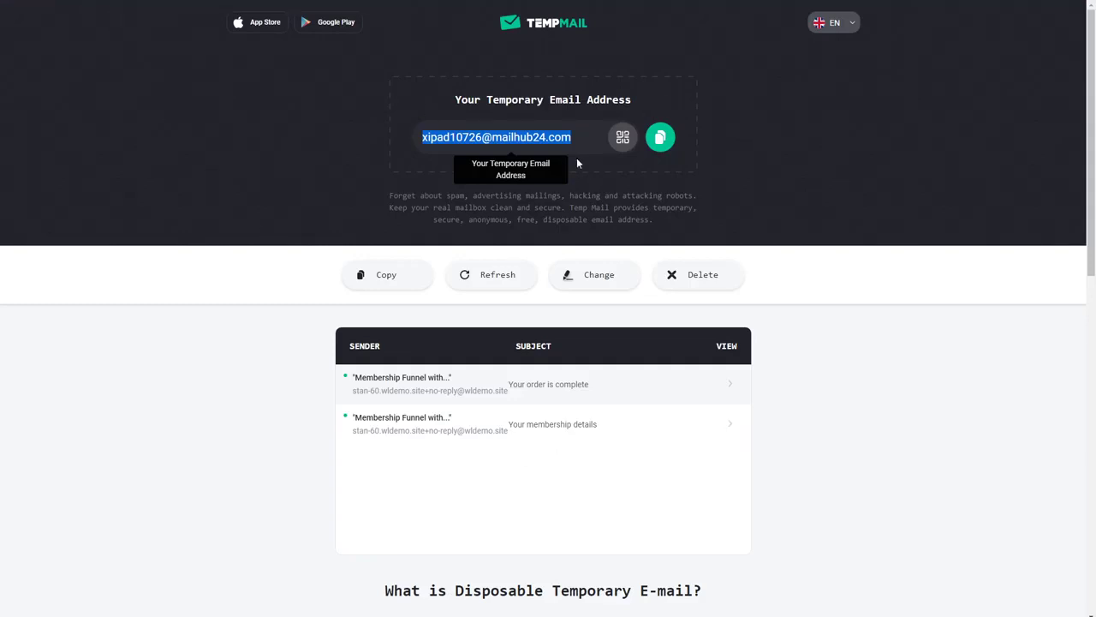
click(698, 274)
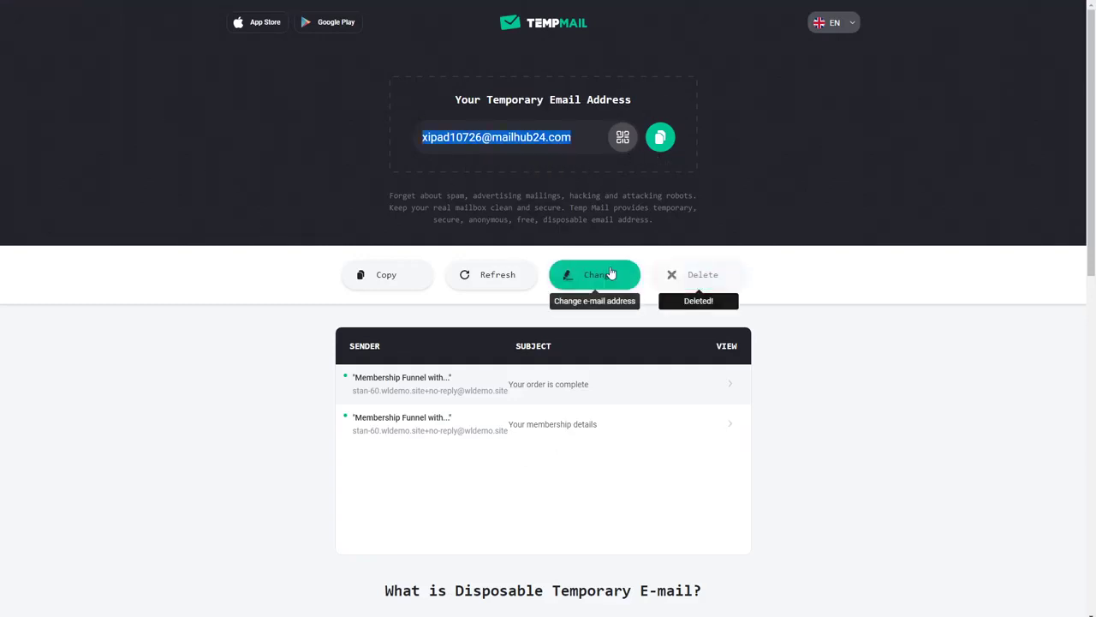
click(660, 139)
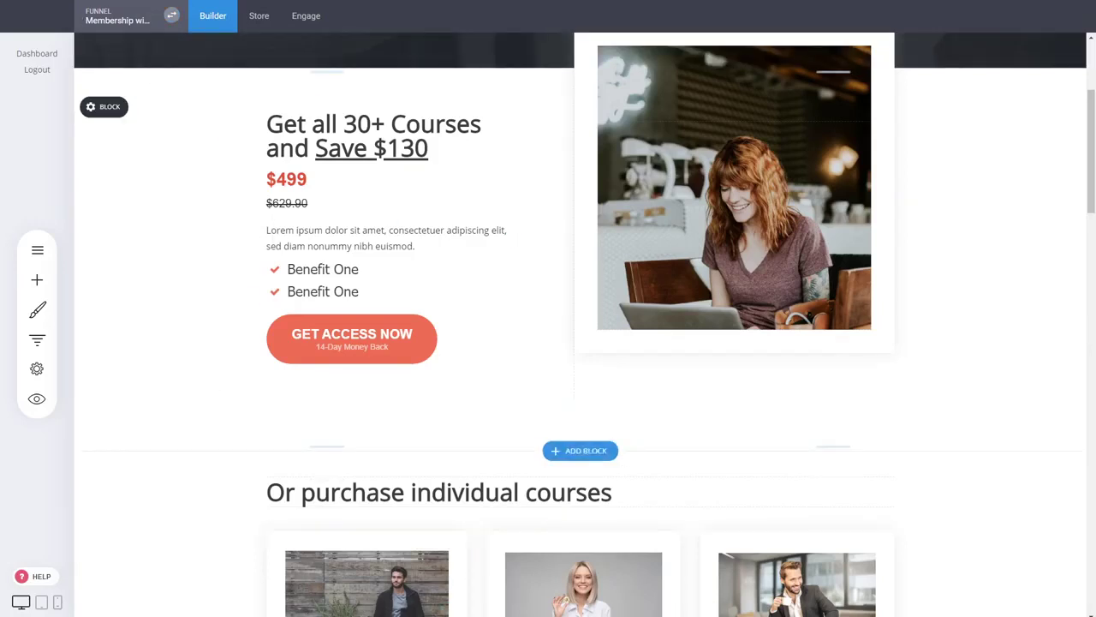
- Preview the funnel's product page as a visitor and scroll down to the courses
click(37, 339)
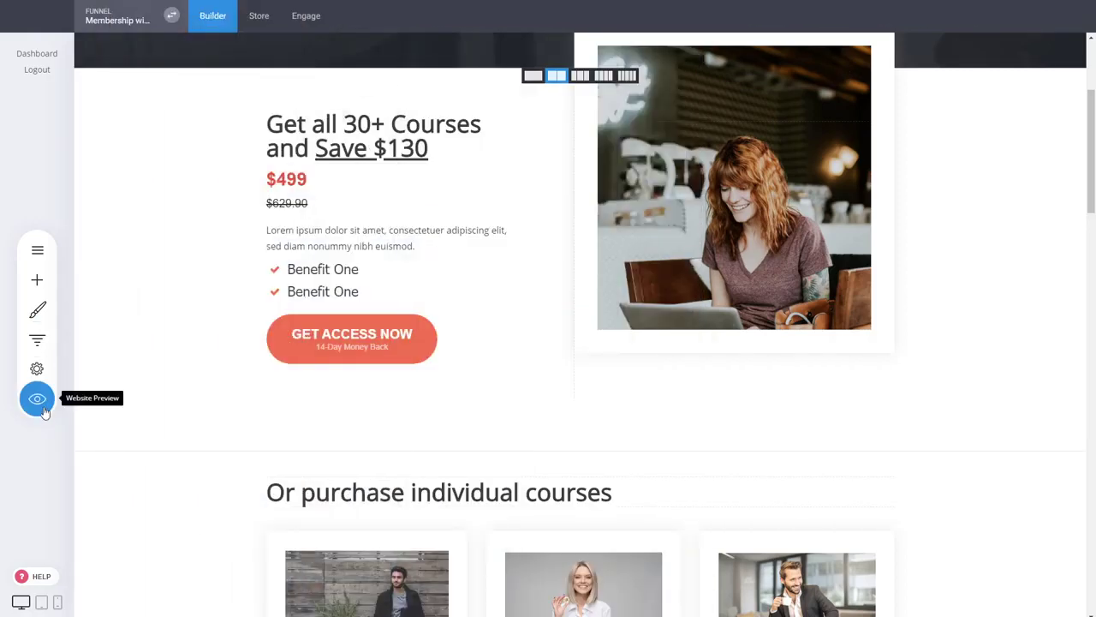
click(37, 399)
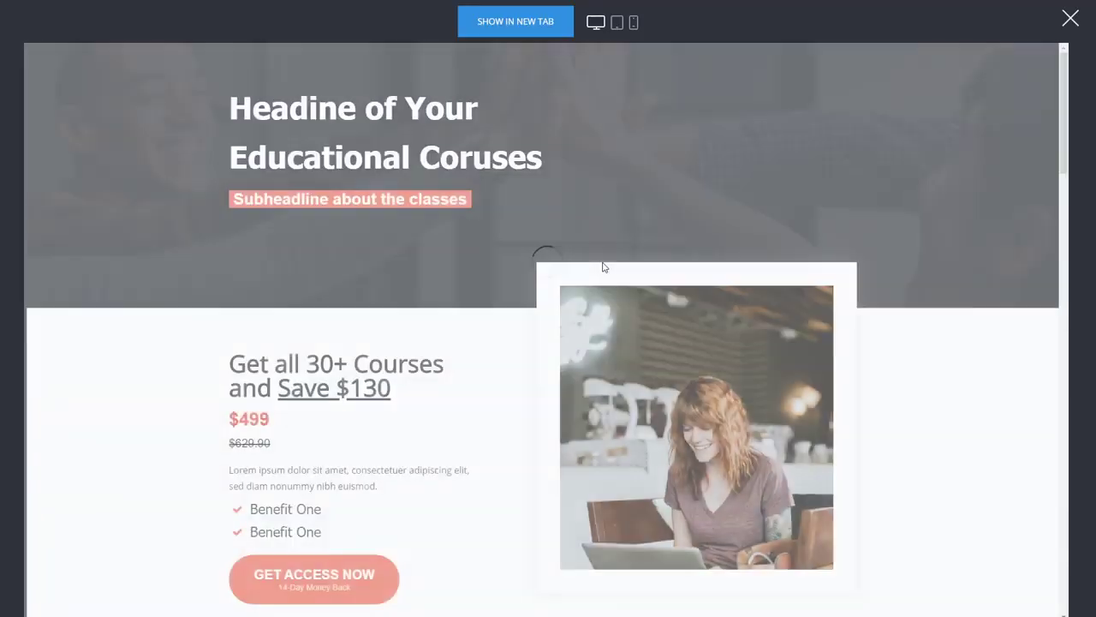
scroll(686, 264, down, 3)
scroll(505, 292, up, 2)
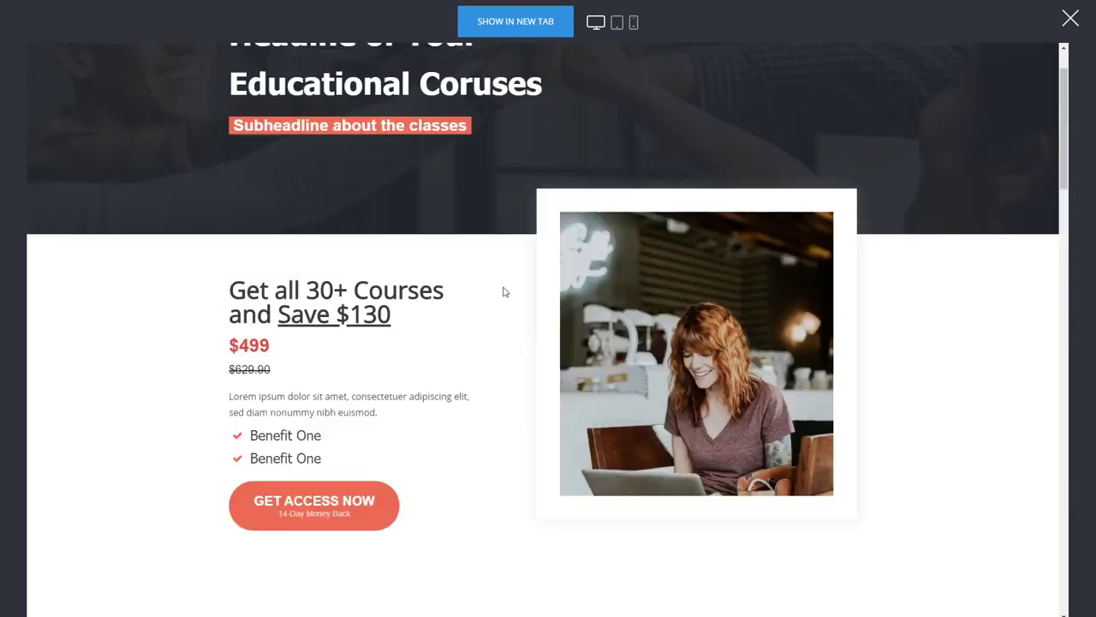
scroll(771, 171, down, 7)
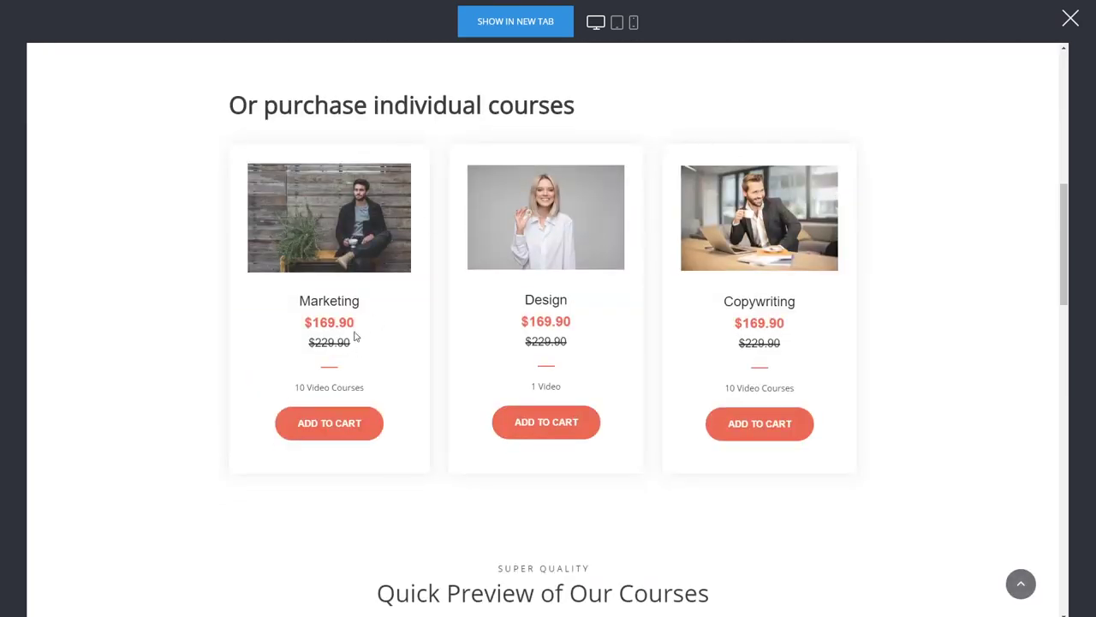
- Add the Marketing and Design courses to the cart, skipping the special offer, and check out
click(358, 433)
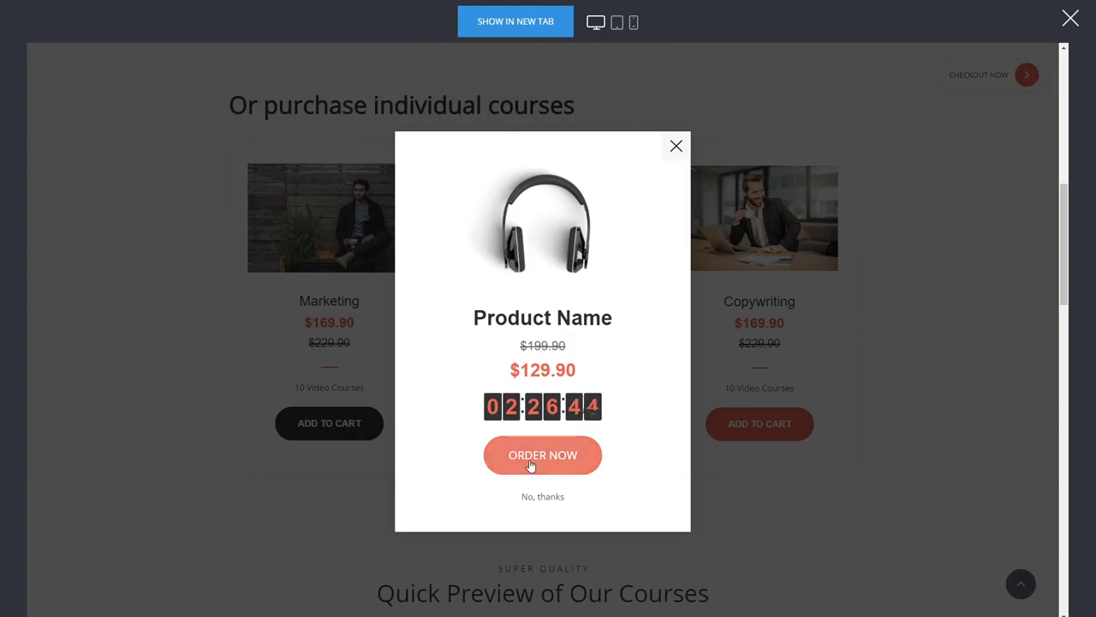
click(676, 145)
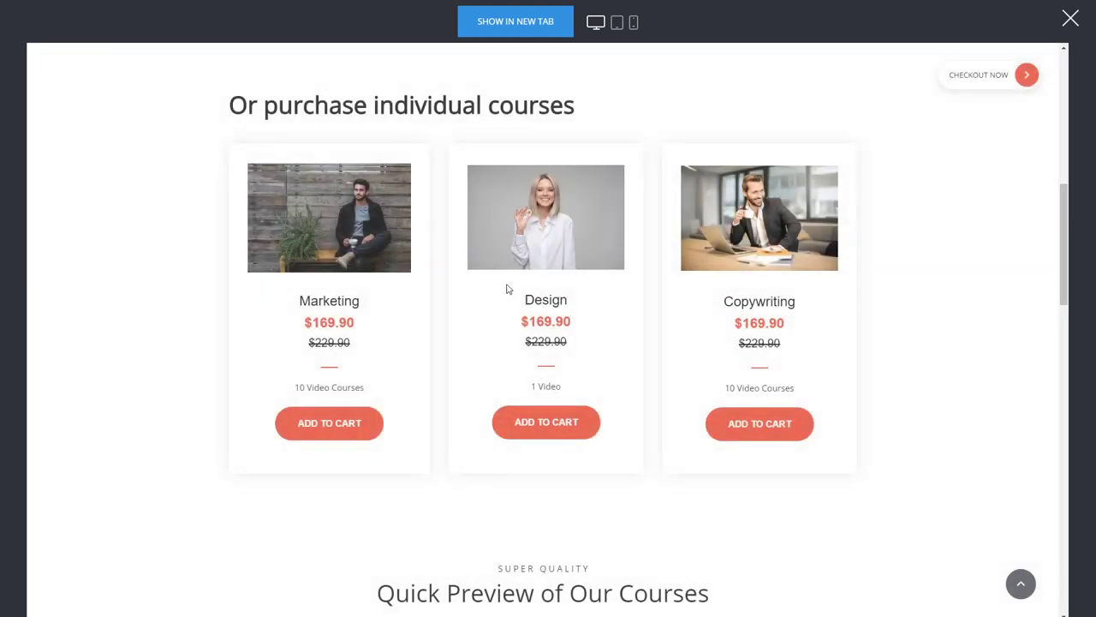
click(528, 436)
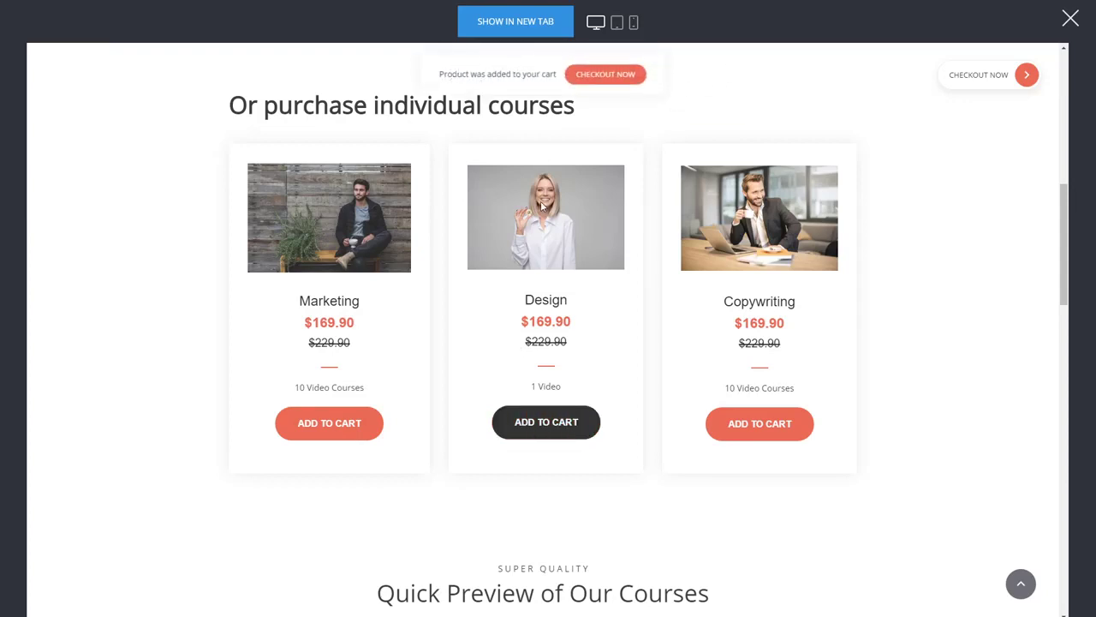
click(1026, 77)
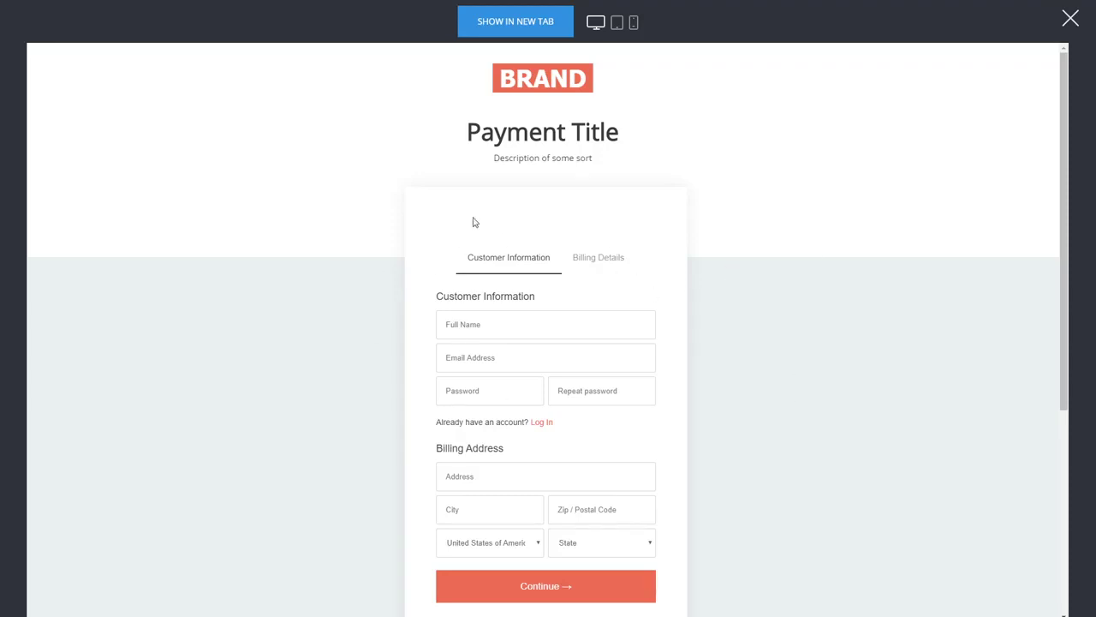
- Fill the customer information with a full name, the copied Temp Mail address and a password
click(457, 325)
text(dsadas)
click(467, 357)
key(ctrl+v)
click(454, 392)
text(123)
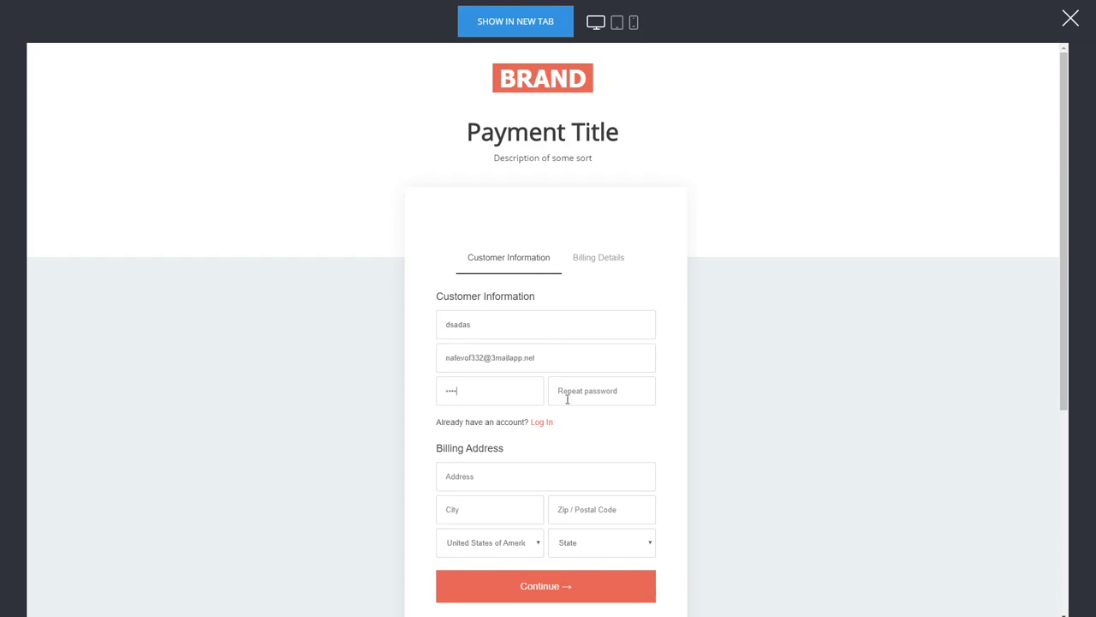
drag(500, 394, 338, 391)
text(123456)
click(589, 391)
text(1)
- Fill in the billing street address, city, zip code and state, and continue to Billing Details
scroll(356, 434, down, 2)
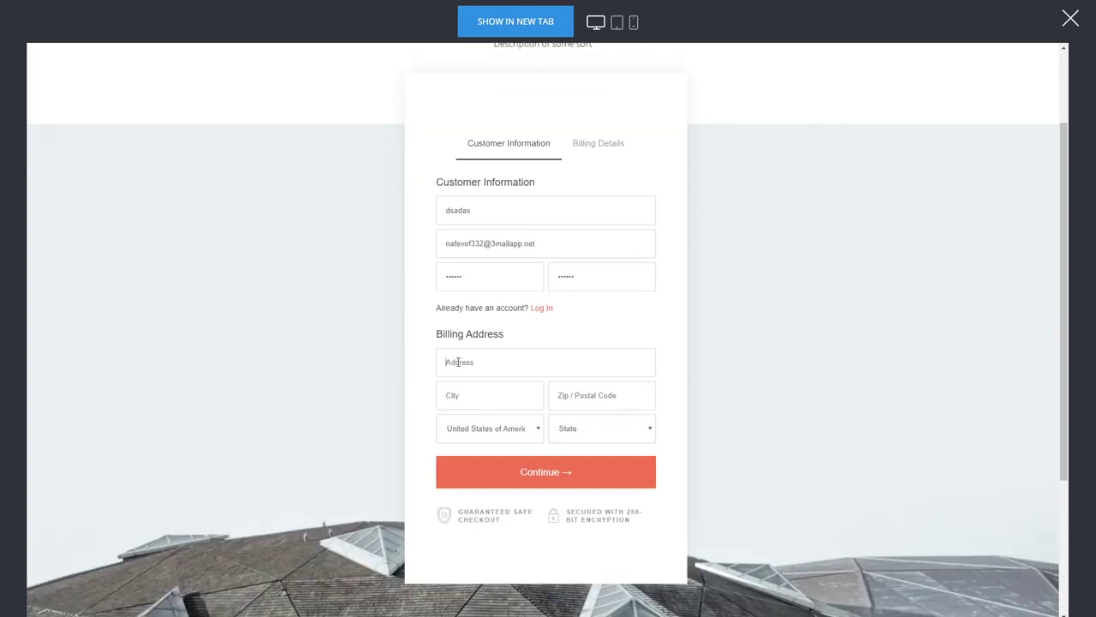
click(458, 362)
text(dsadsa)
click(448, 394)
text(dsad)
click(583, 402)
text(as)
drag(575, 400, 492, 398)
text(323232)
click(584, 438)
click(595, 380)
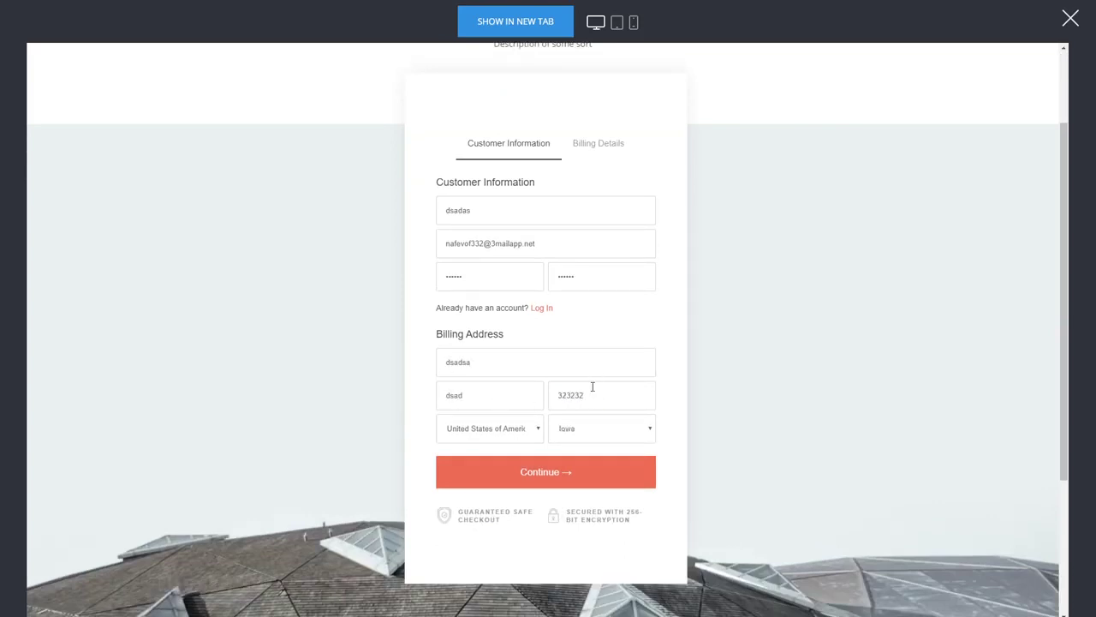
click(599, 473)
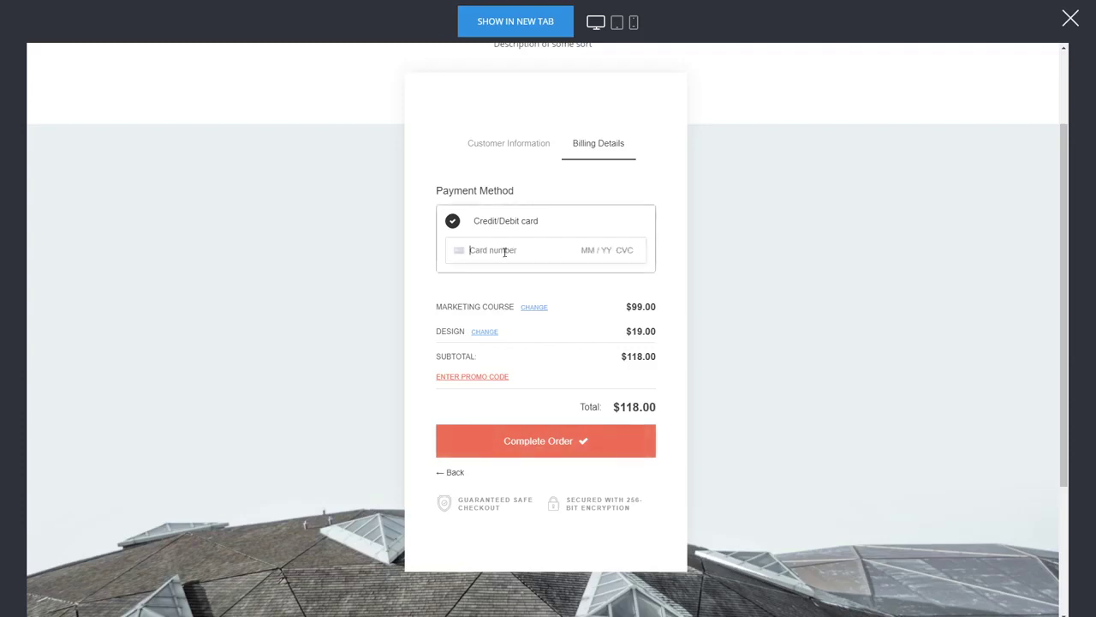
- Enter the test card details and place the $118.00 order
text(4242 4242 4242 4242 04 / 24 242)
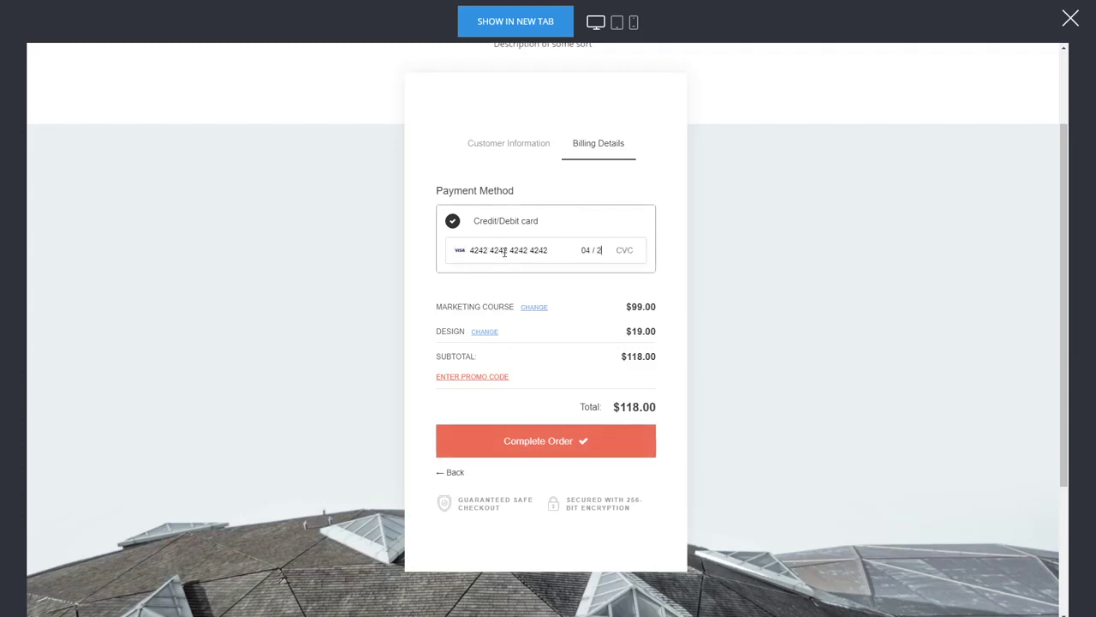
click(476, 285)
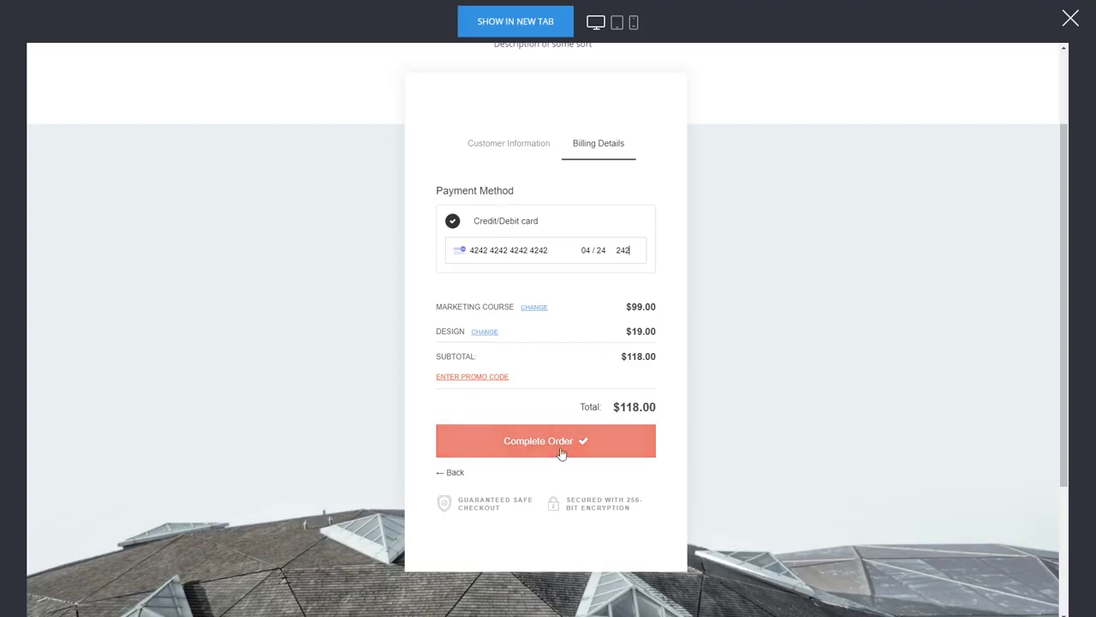
click(533, 454)
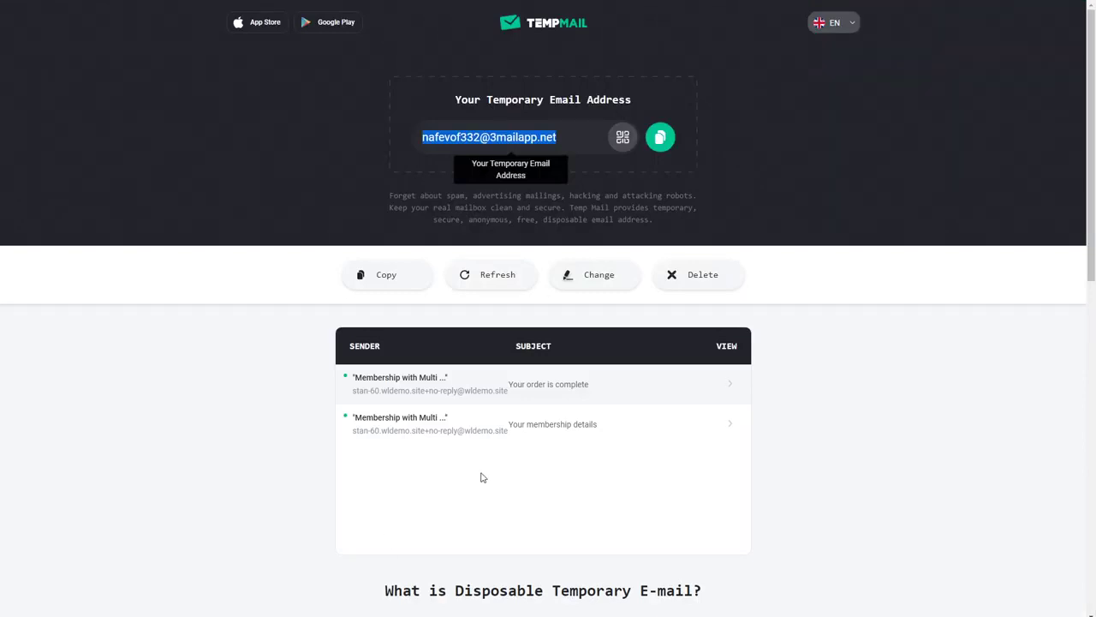
- Open and read through the $118.00 order-complete email
click(578, 389)
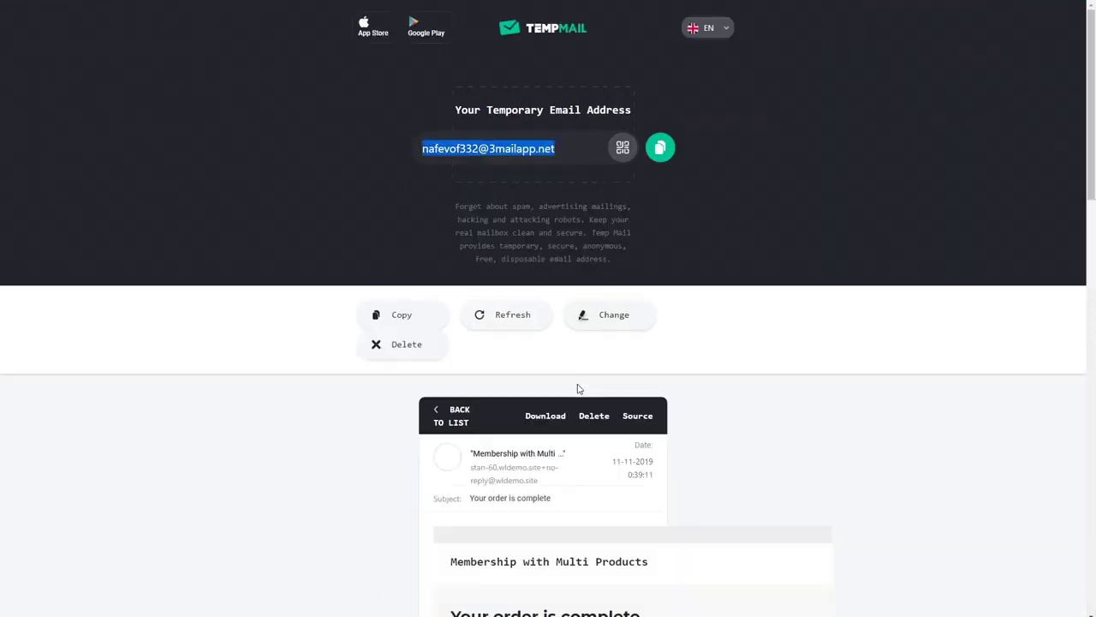
scroll(759, 404, down, 4)
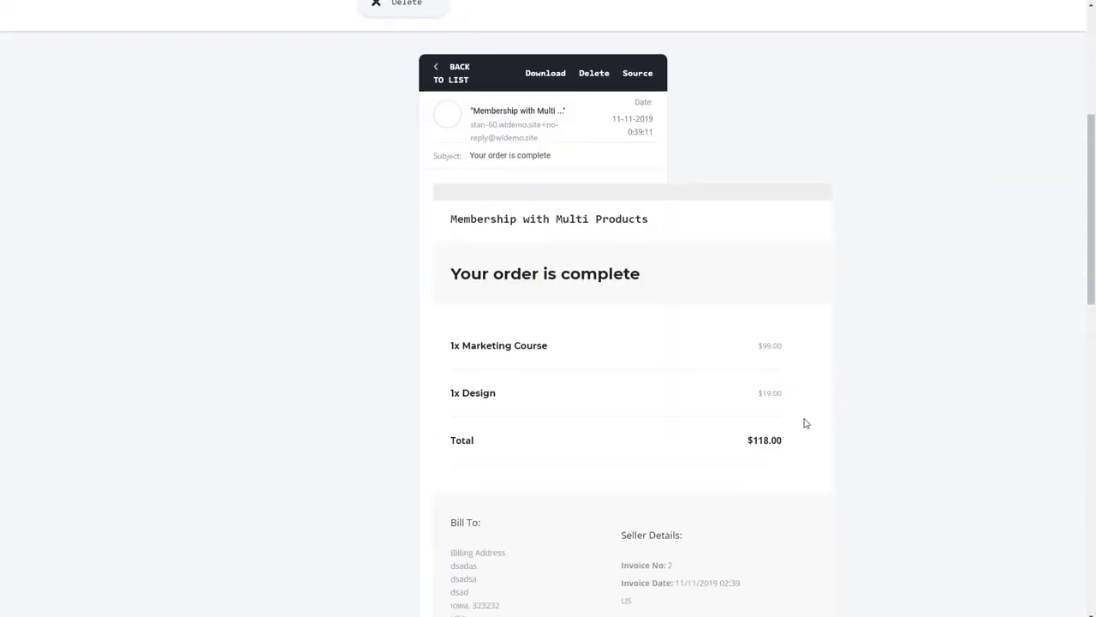
scroll(744, 391, down, 2)
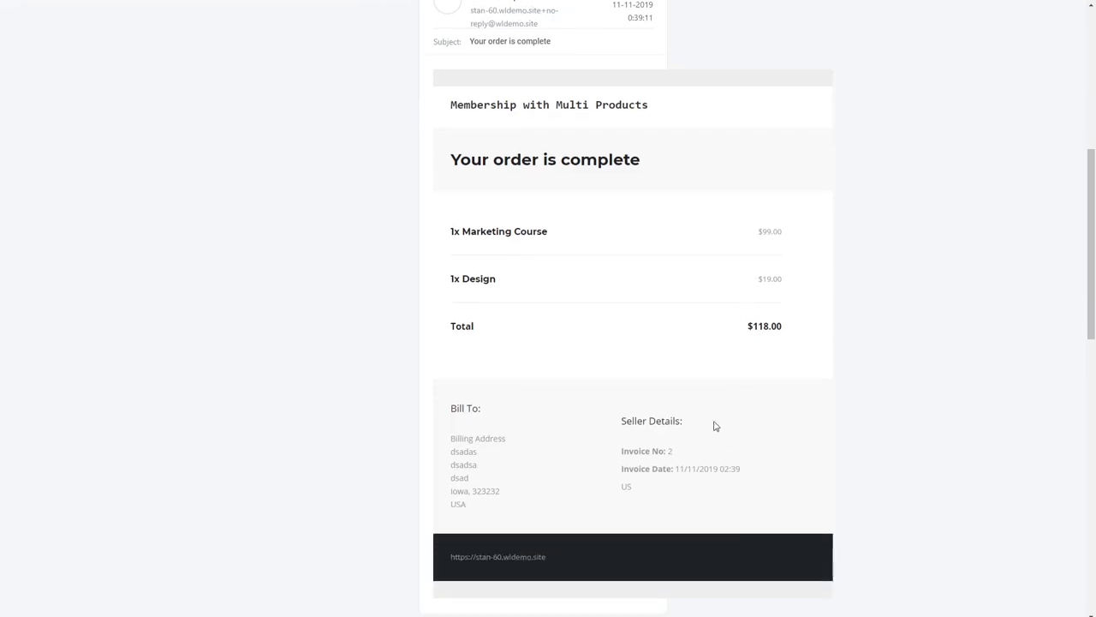
scroll(673, 397, up, 6)
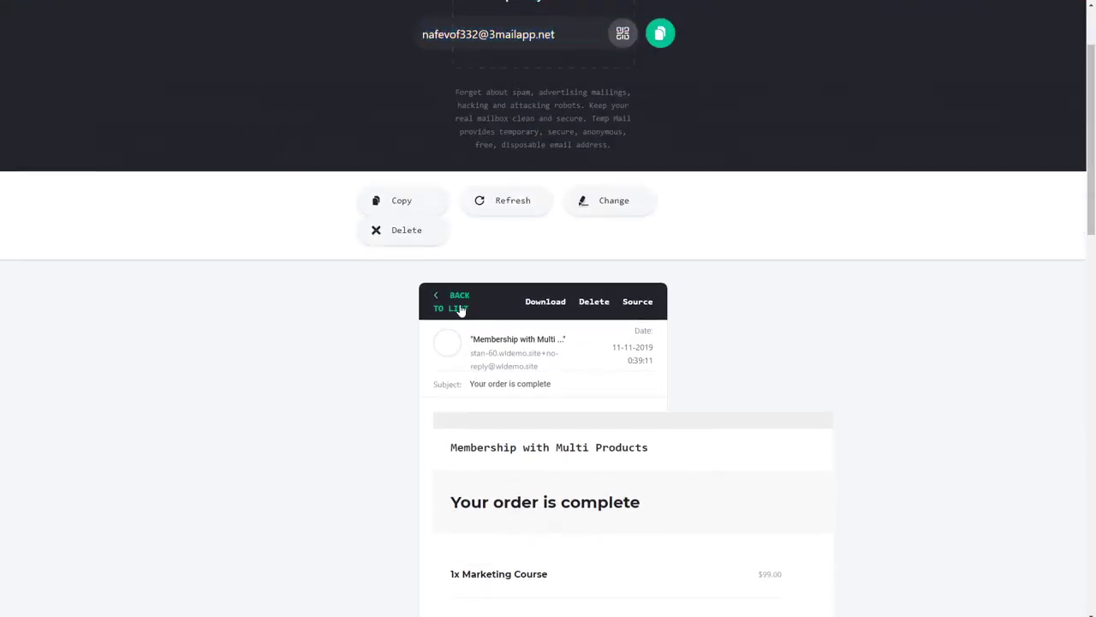
- Open the 'Your membership details' email and scroll to the course Access links
click(459, 310)
click(579, 385)
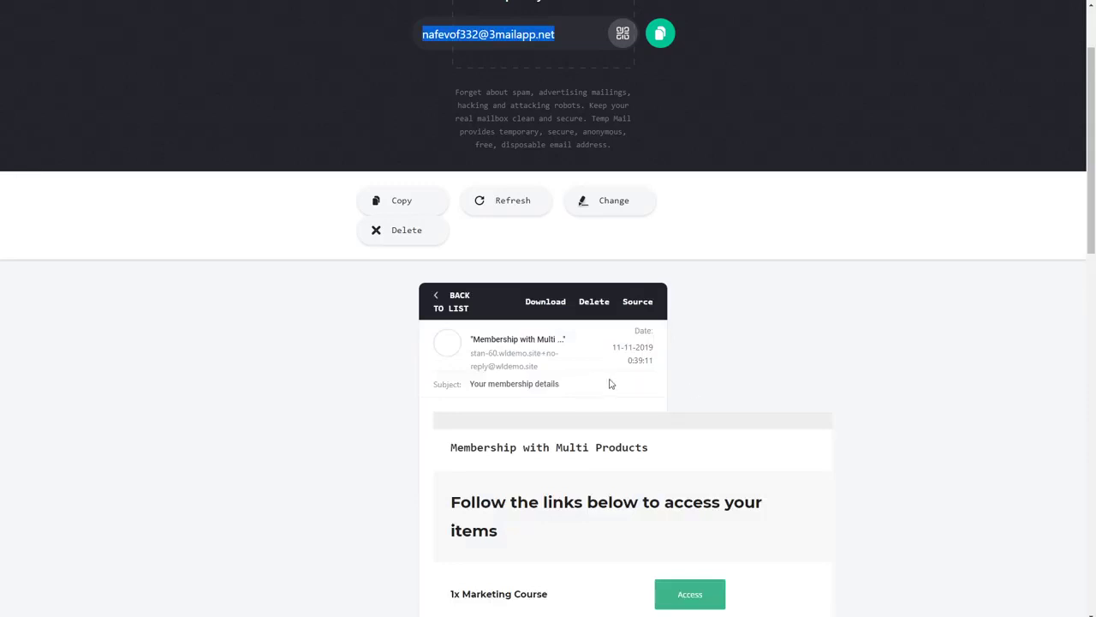
scroll(650, 387, down, 3)
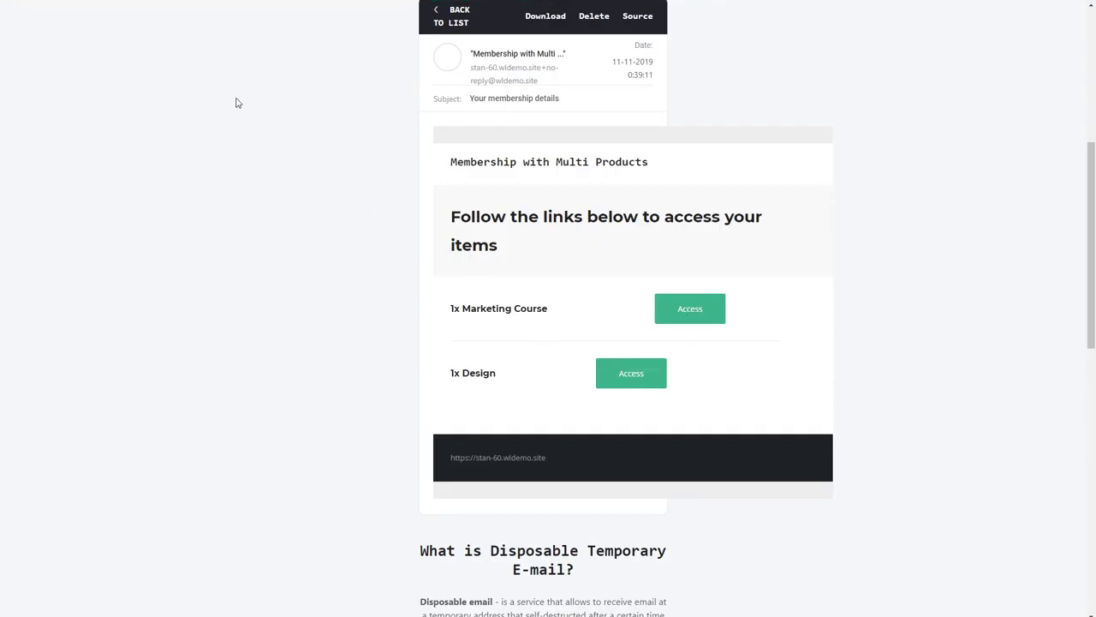
- View the Design Course member page from its Access link, then close the thank-you preview
click(626, 383)
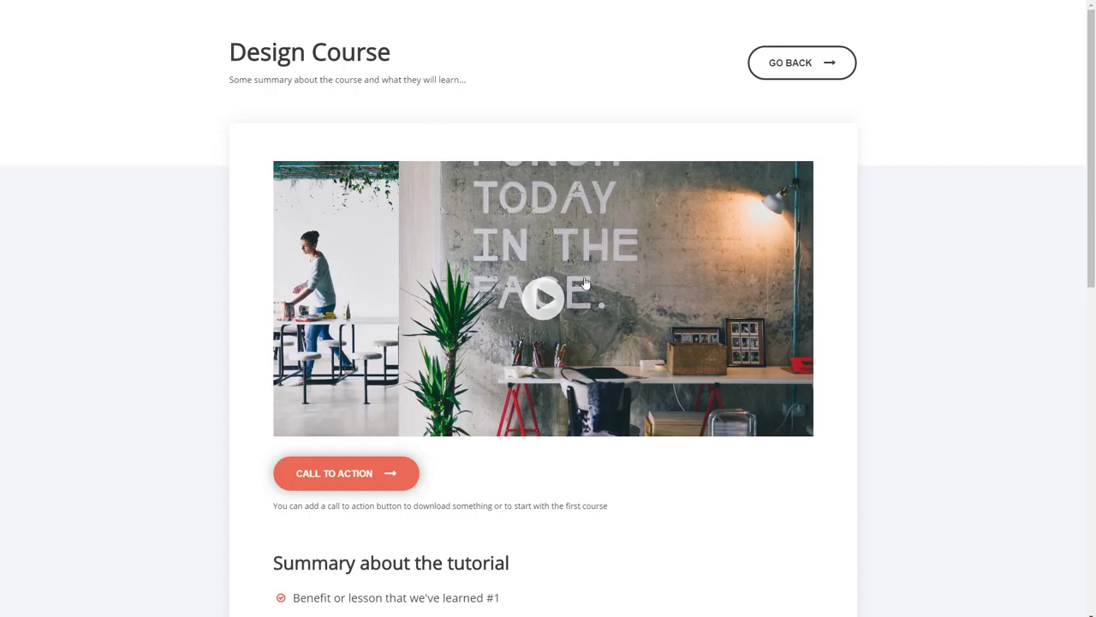
scroll(344, 253, down, 3)
scroll(344, 253, up, 3)
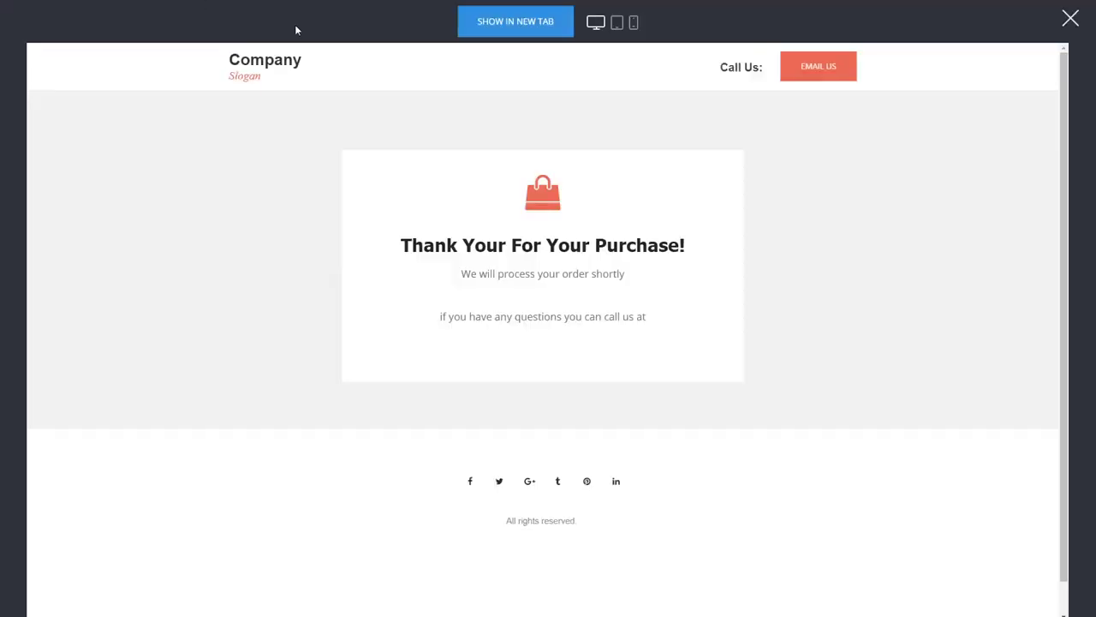
click(1070, 18)
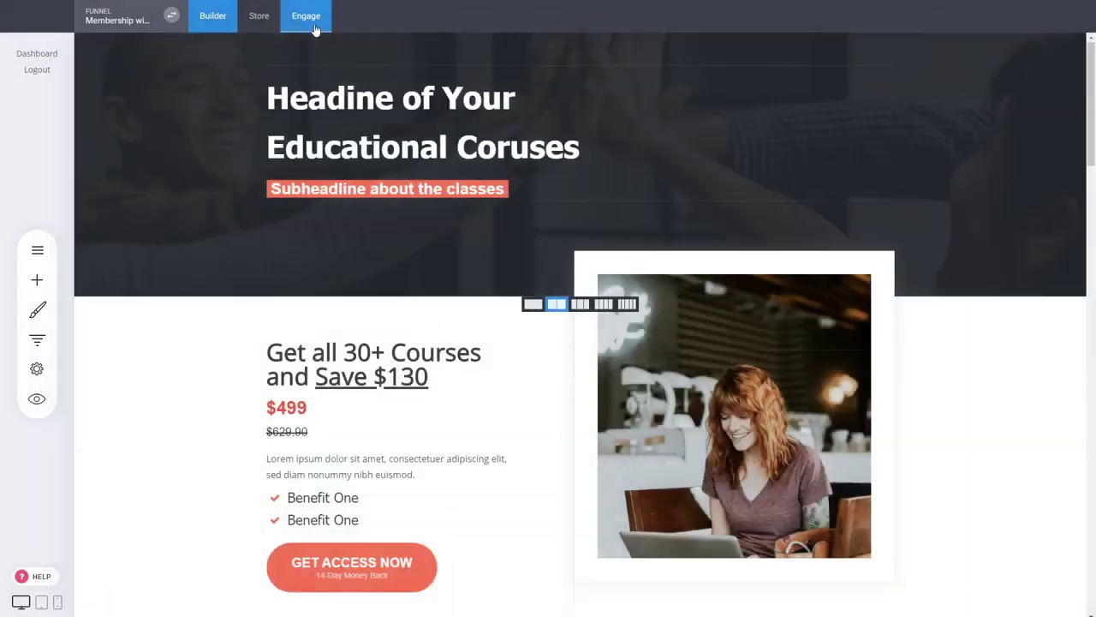
click(314, 26)
- Check the Marketing group's members and login redirect, then the buyer's Basic Members, Marketing and Design groups
click(84, 238)
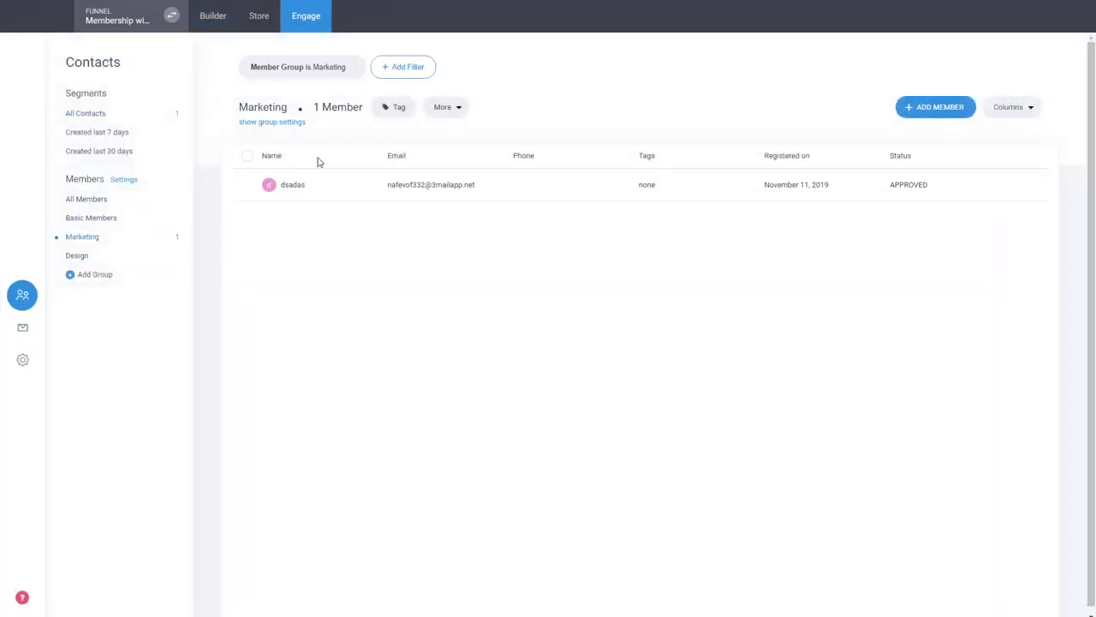
click(294, 123)
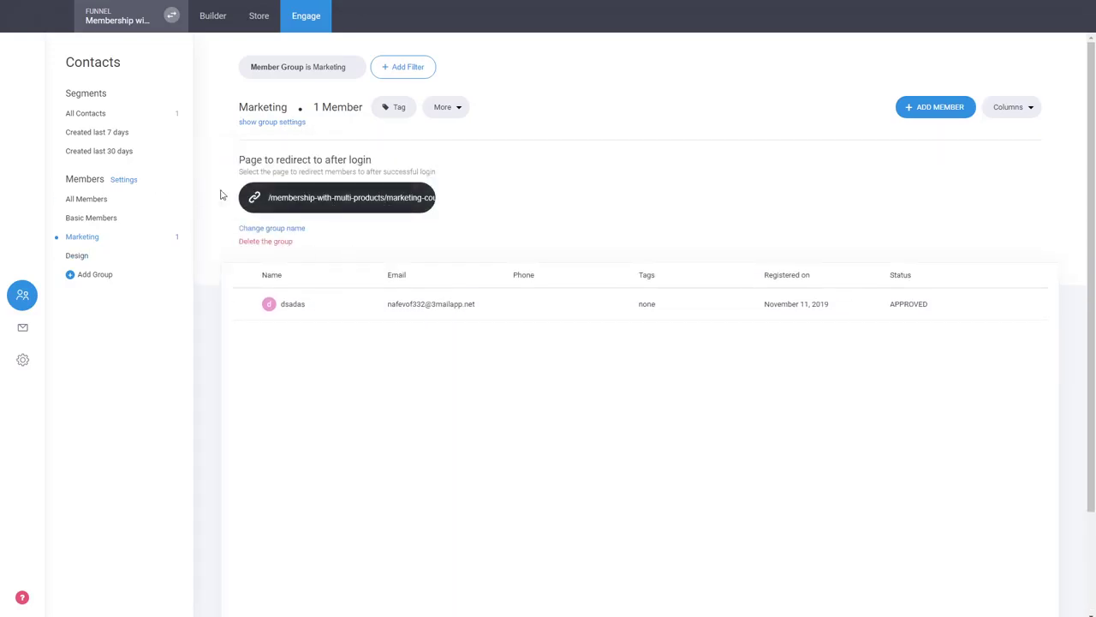
click(424, 310)
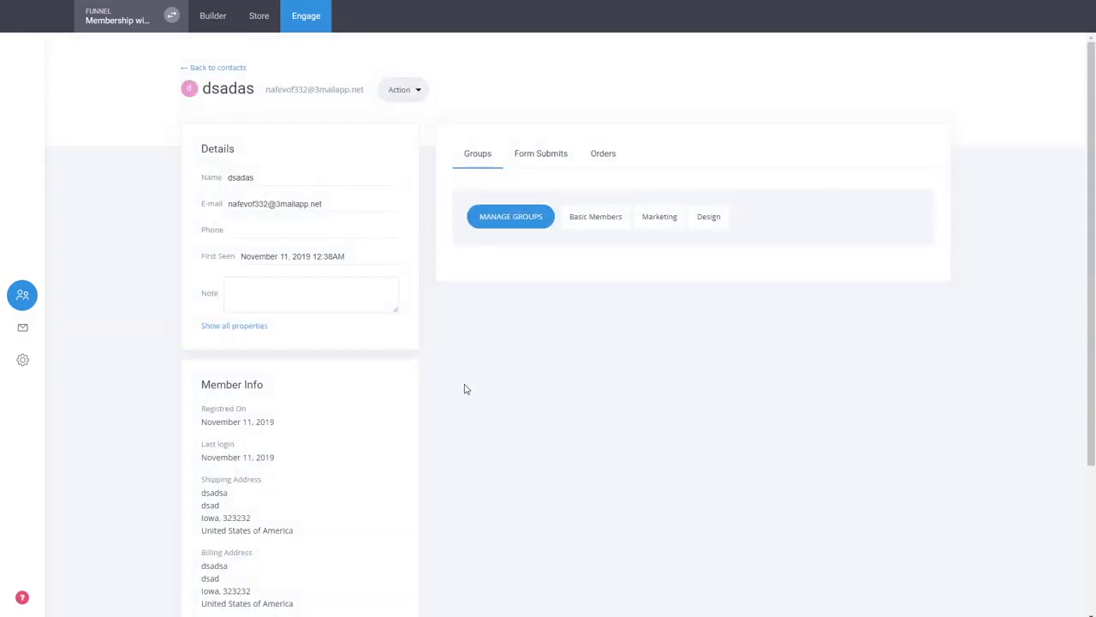
click(190, 68)
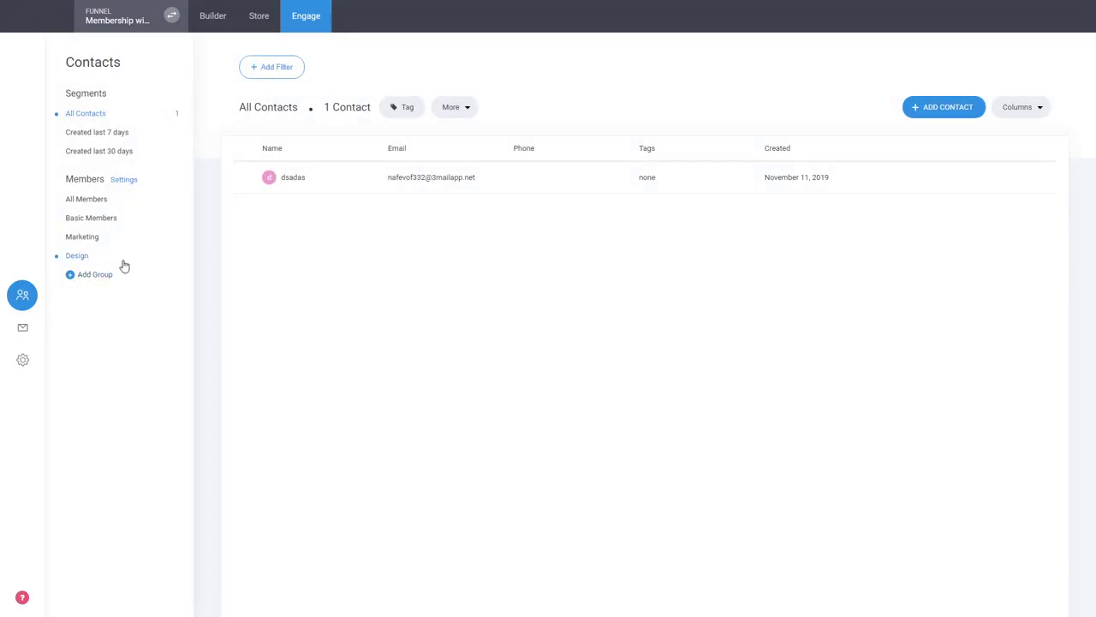
click(226, 19)
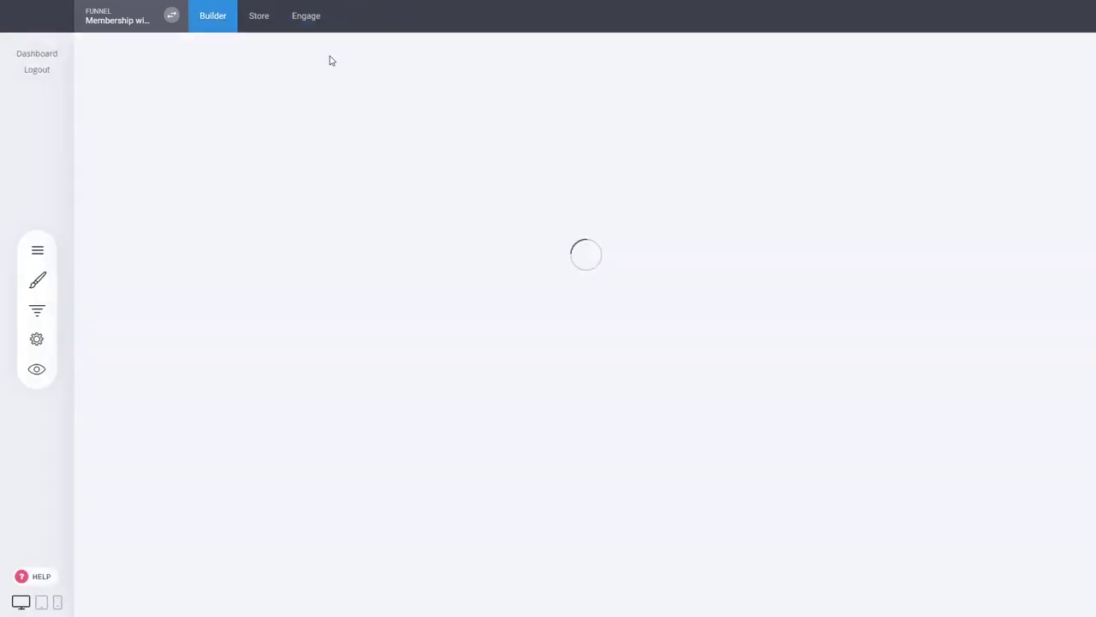
- Scroll the course landing page, then view the Store's products, including the $99.00 Marketing Course and $19.00 Design
scroll(150, 316, down, 5)
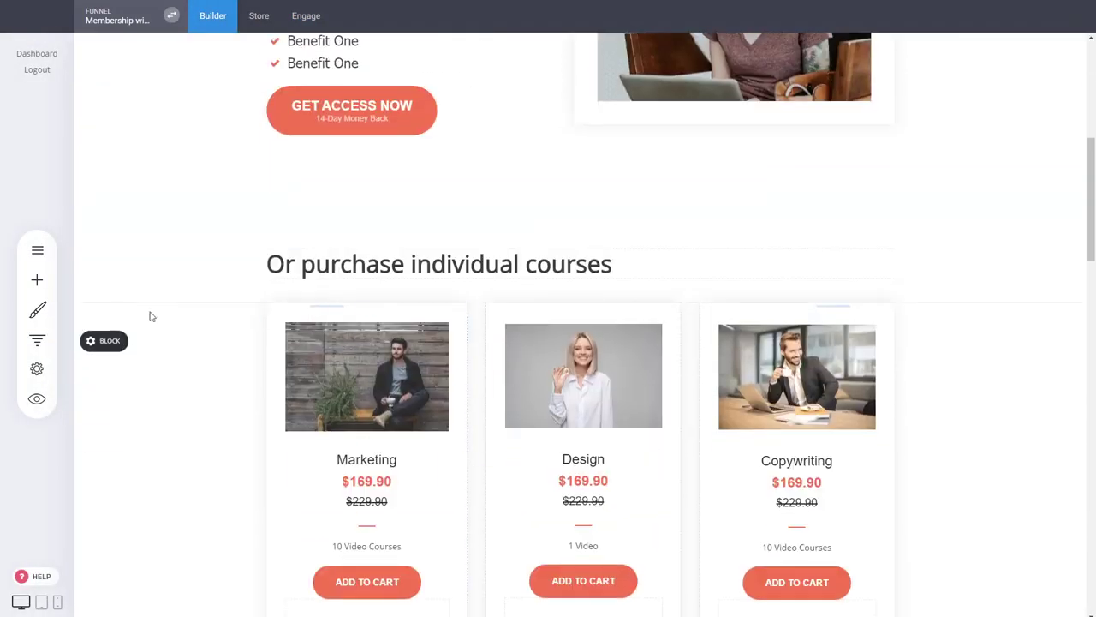
scroll(349, 355, up, 3)
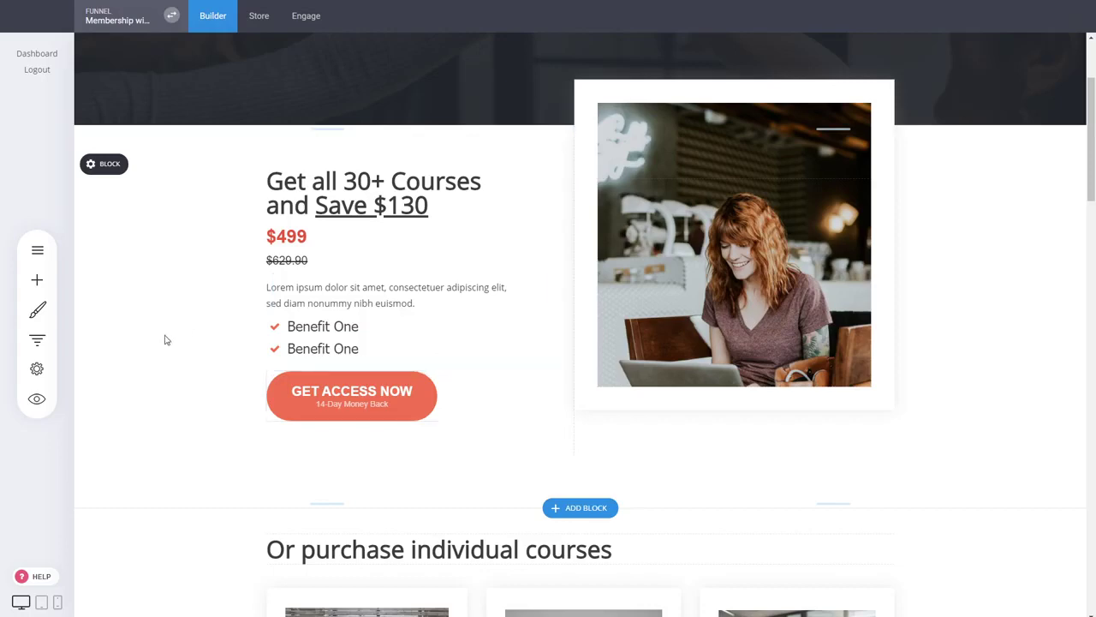
scroll(513, 265, down, 2)
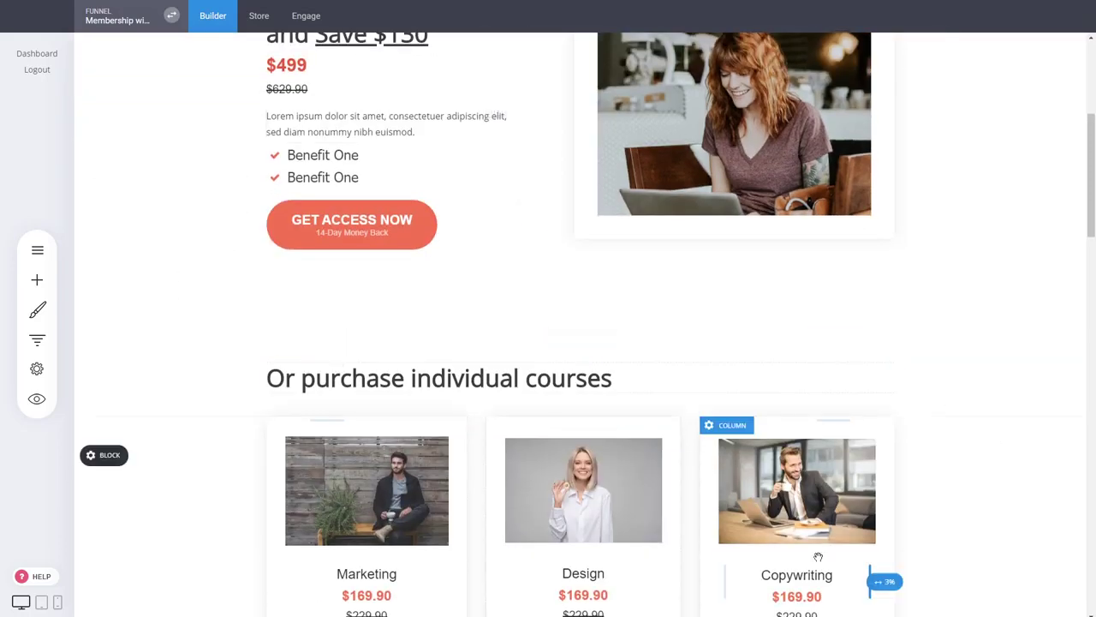
scroll(548, 262, up, 4)
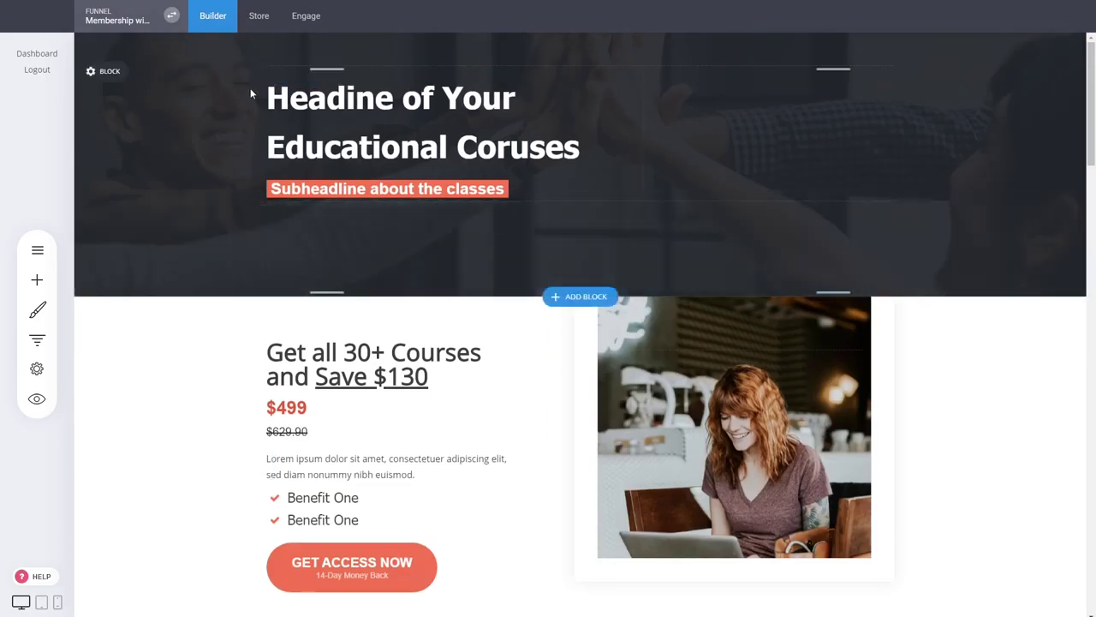
click(259, 17)
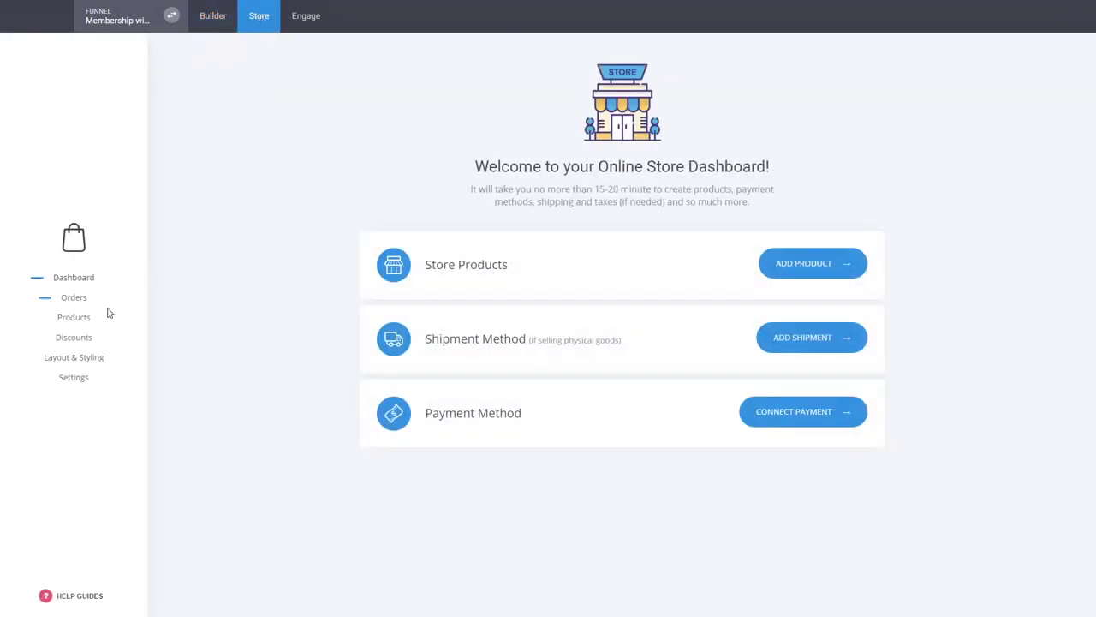
click(76, 319)
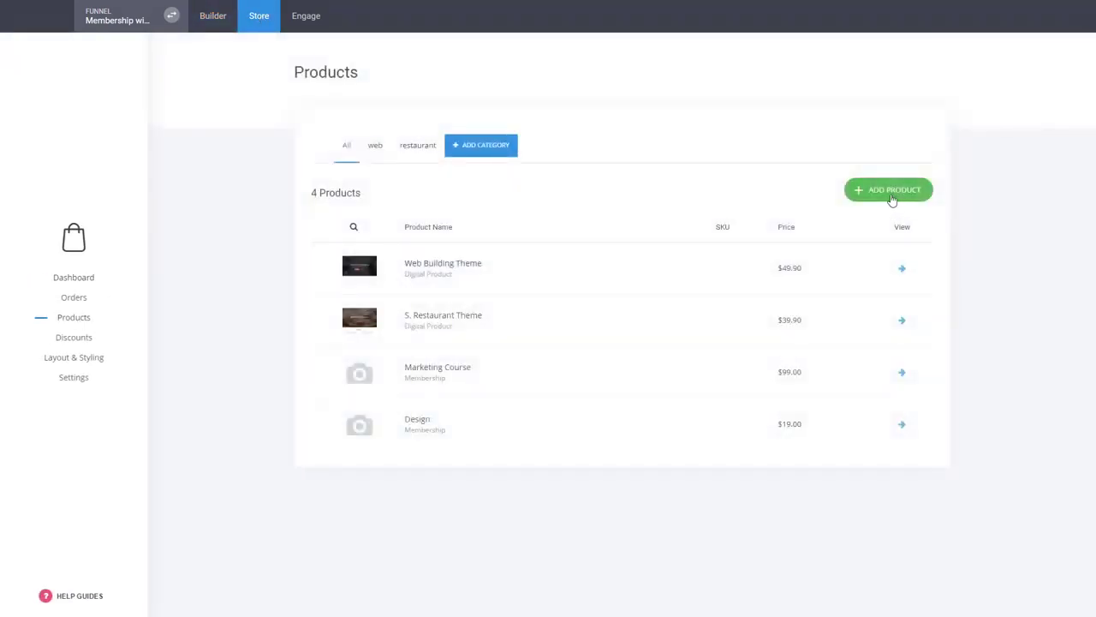
click(893, 198)
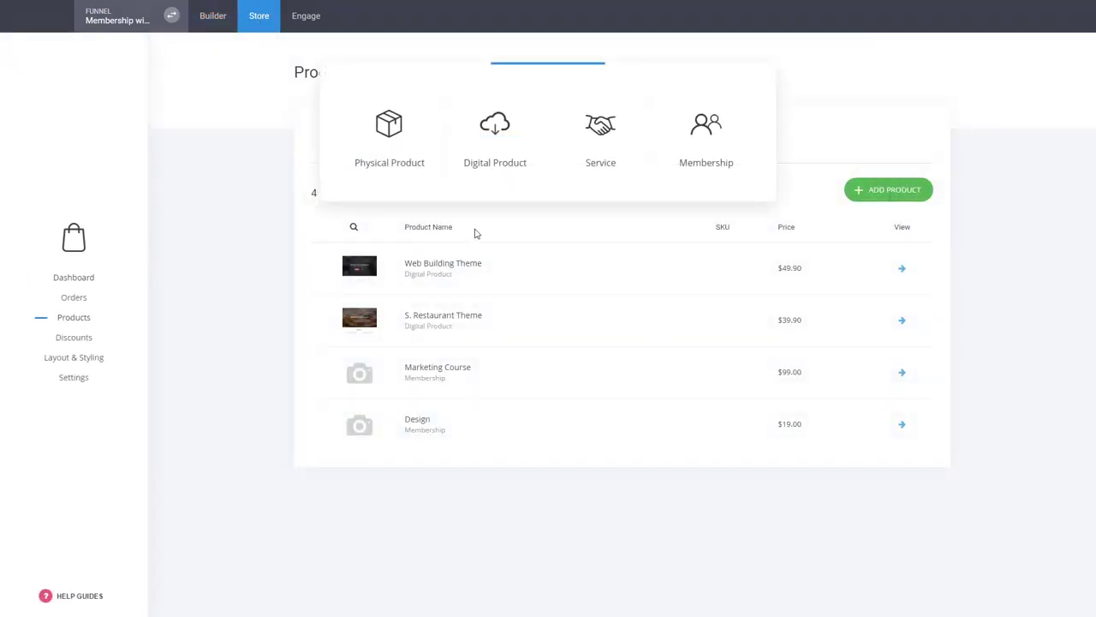
click(708, 139)
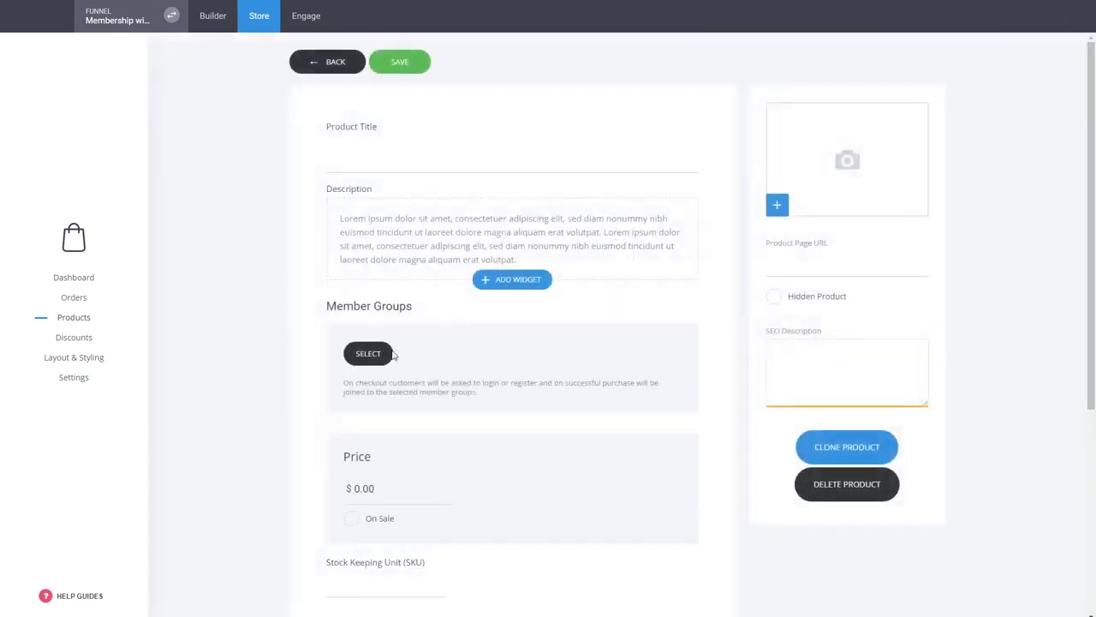
click(388, 352)
click(476, 164)
click(492, 140)
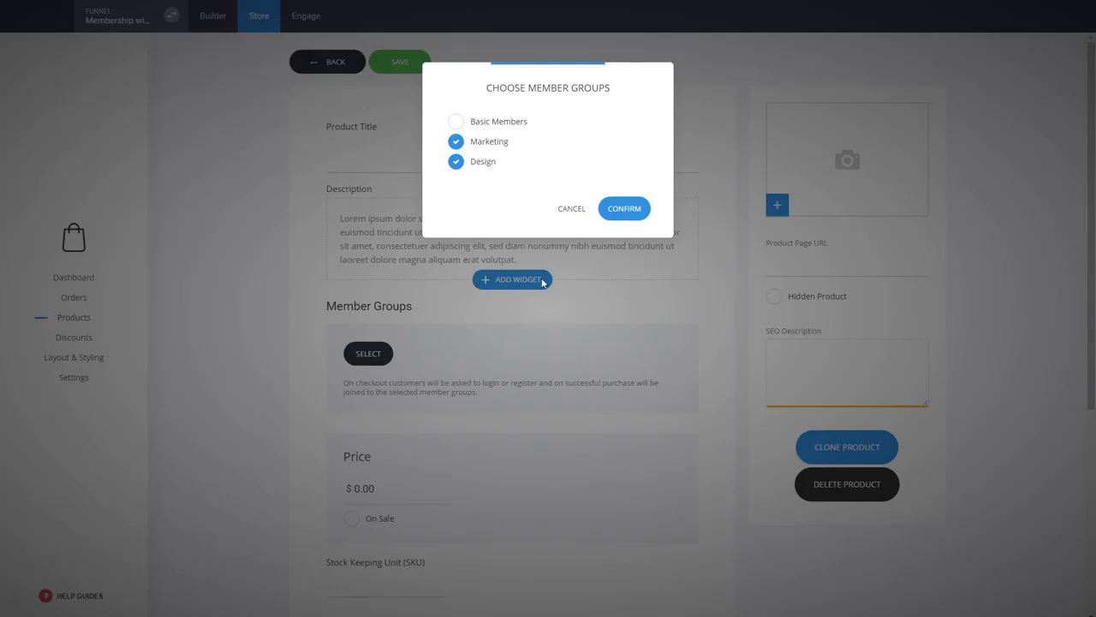
click(570, 210)
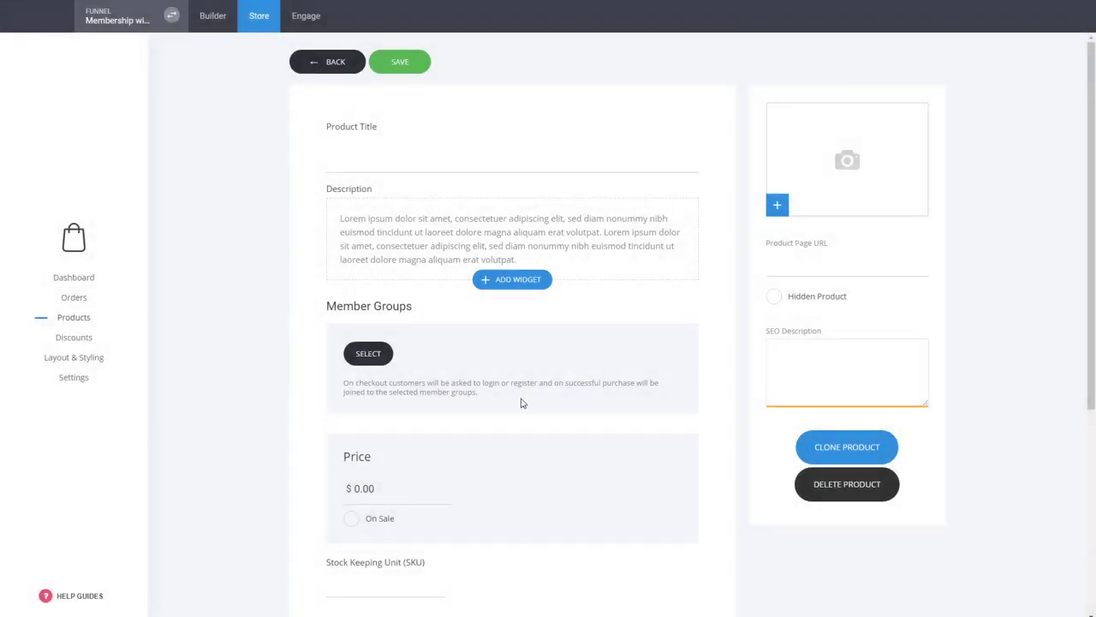
click(314, 69)
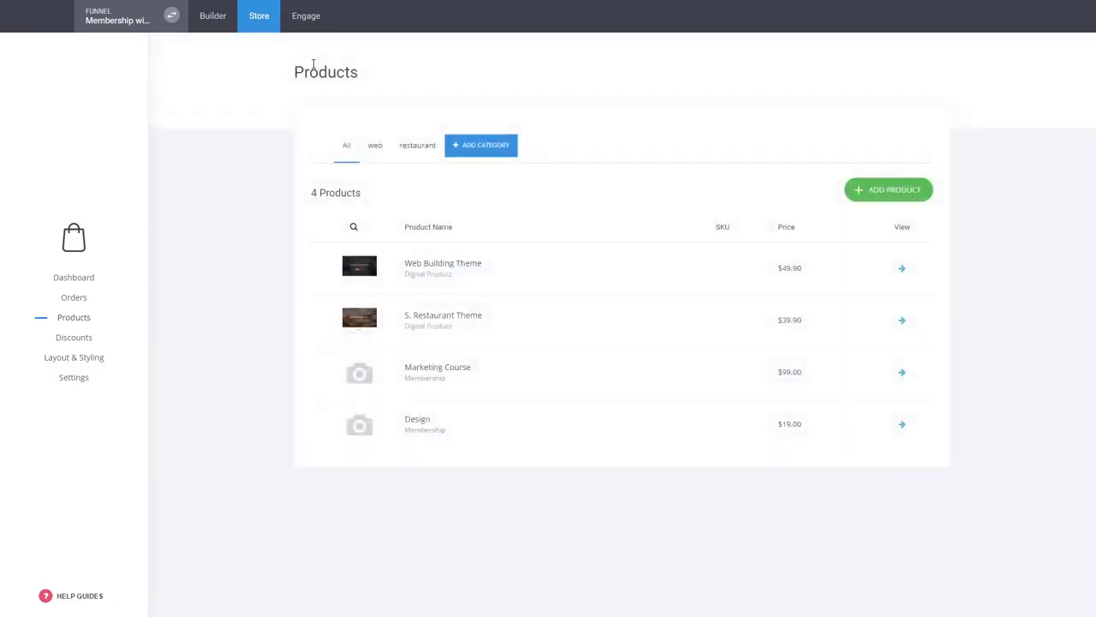
- Open the Thank You step's 'Thank Your For Your Purchase!' page in the builder
click(213, 23)
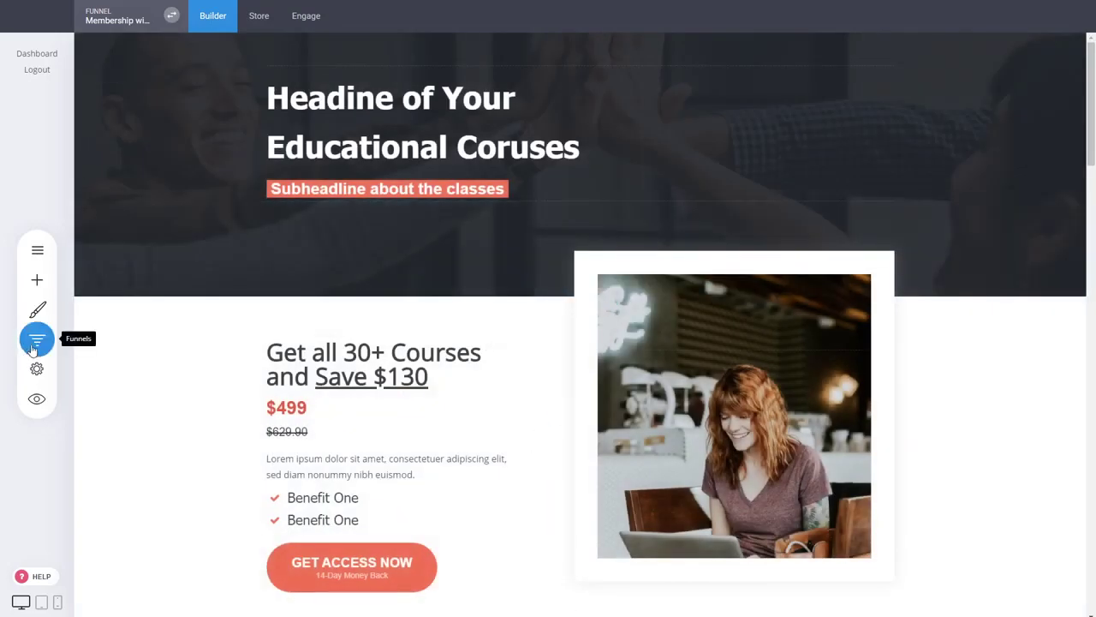
click(34, 342)
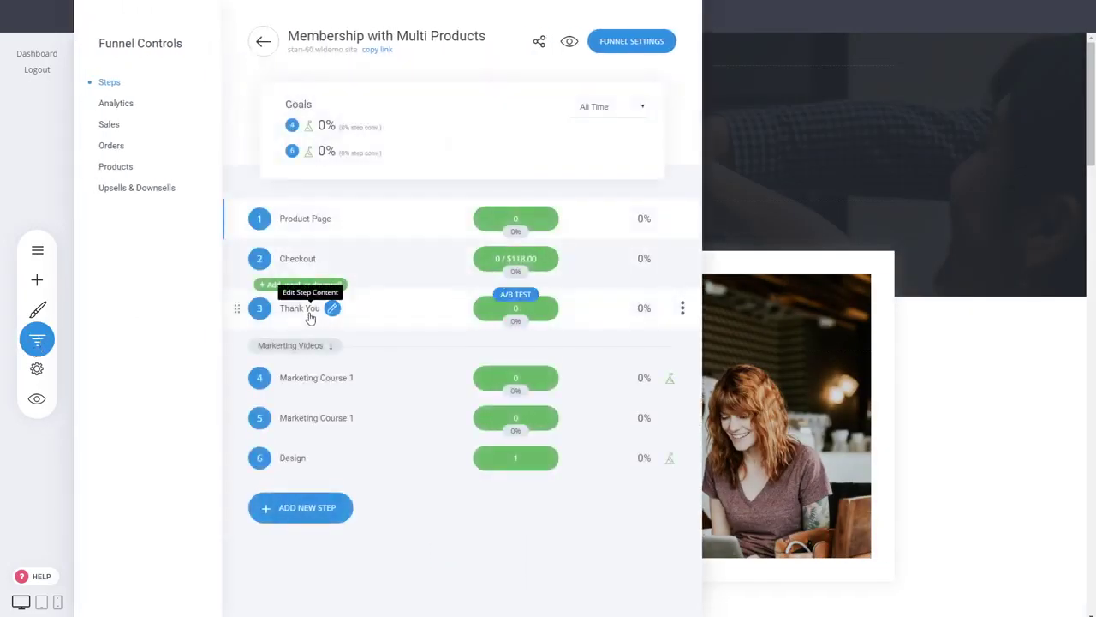
click(310, 316)
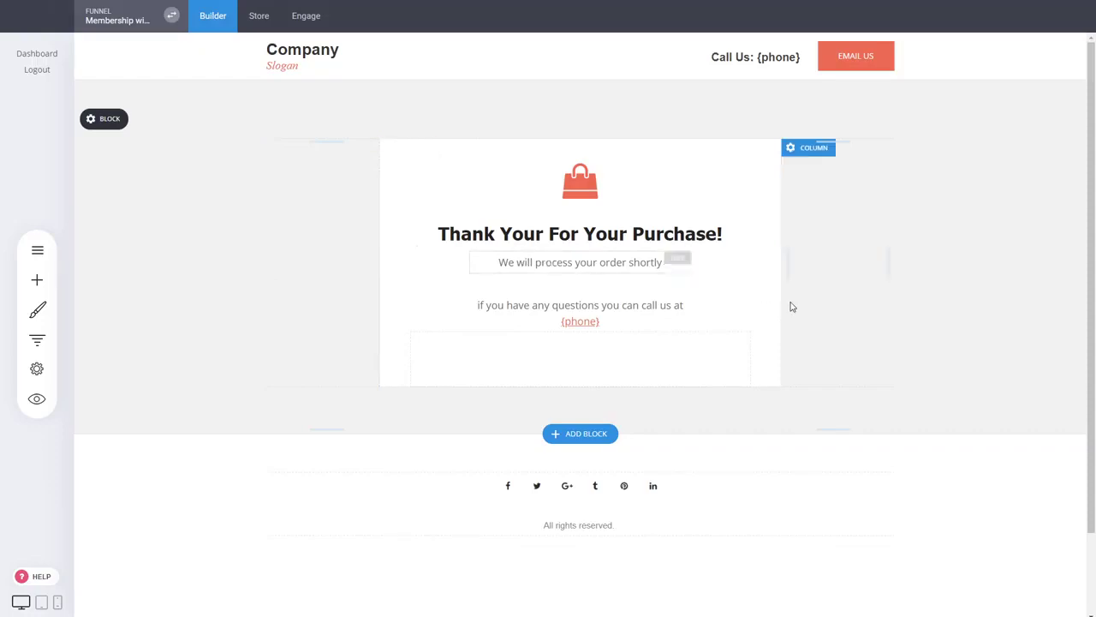
- Delete the call-us phone text widget from the thank-you card
click(37, 278)
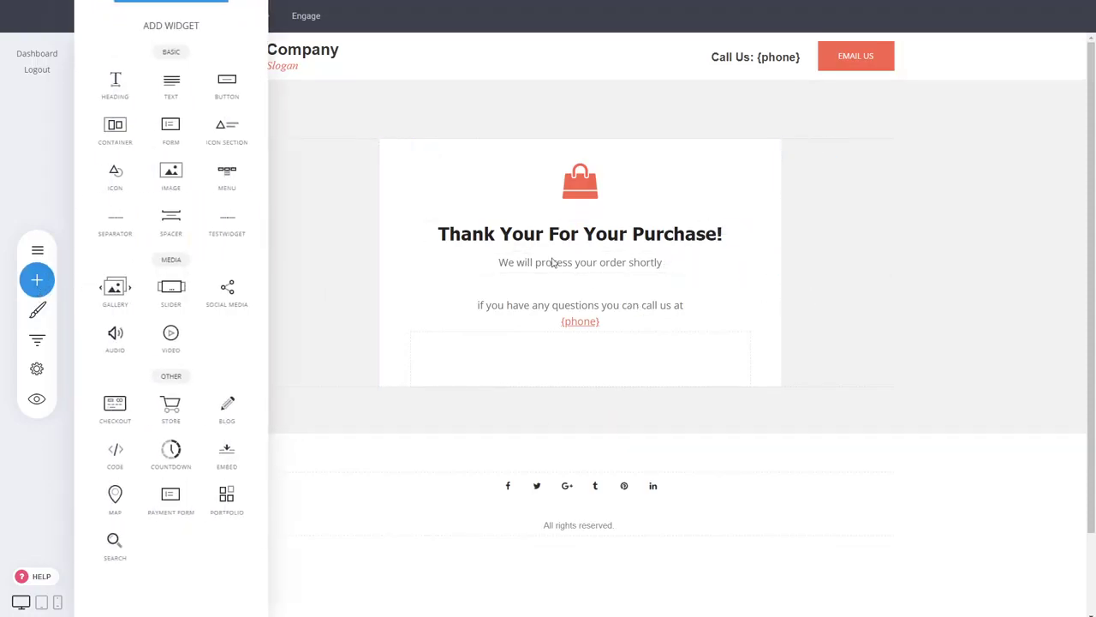
click(594, 313)
click(561, 308)
click(577, 281)
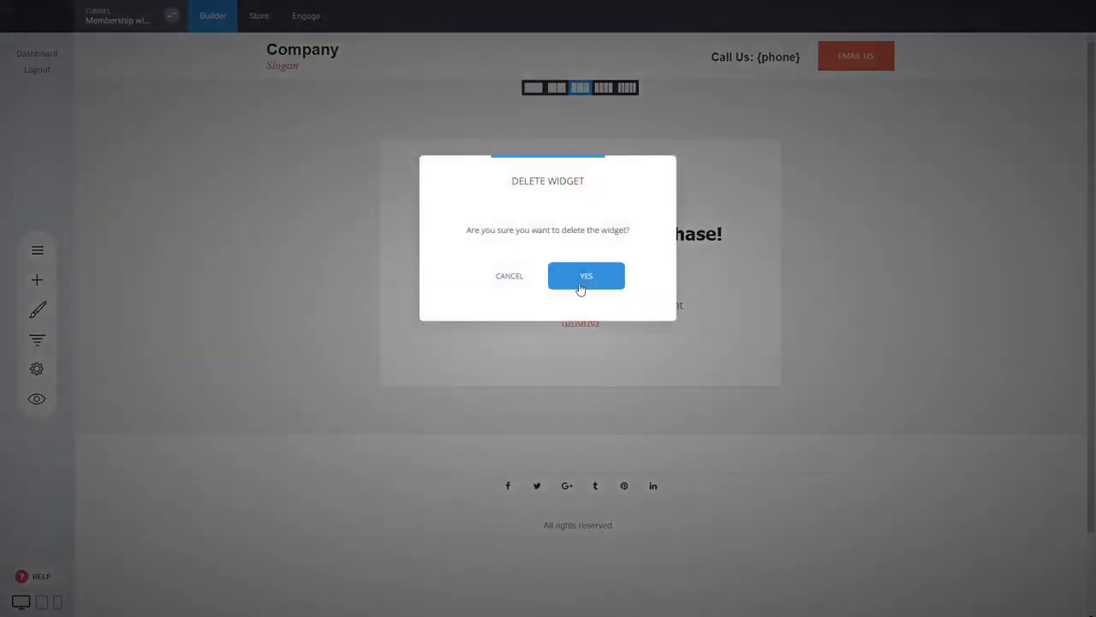
click(582, 276)
- Add a button labelled GO TO MY MEMBERSHIPS below the order message on the thank-you card
click(35, 281)
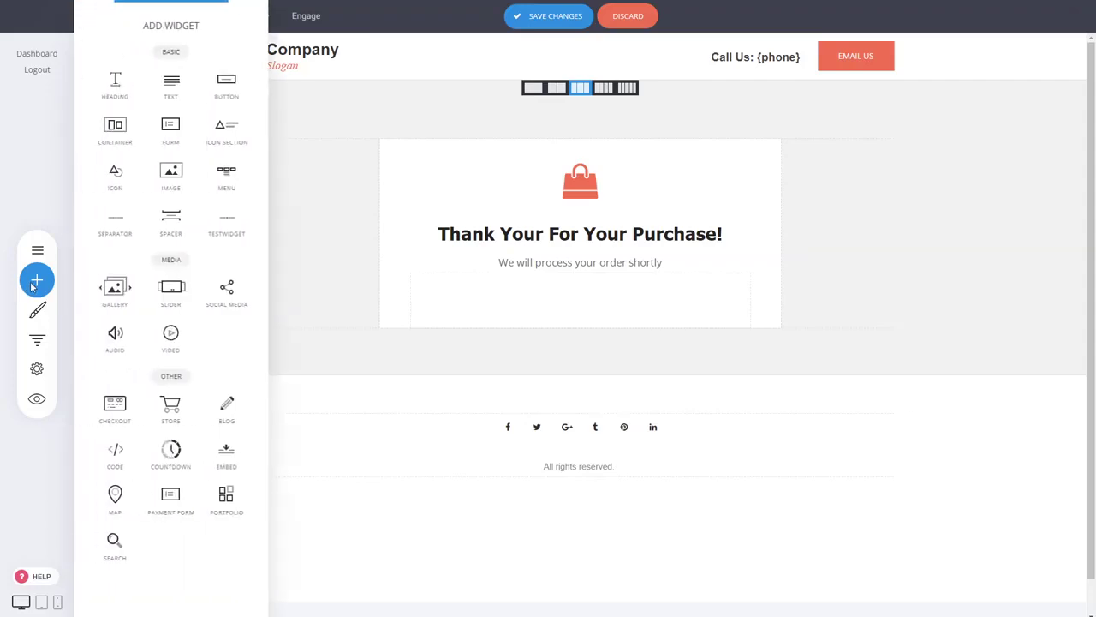
drag(190, 92, 619, 273)
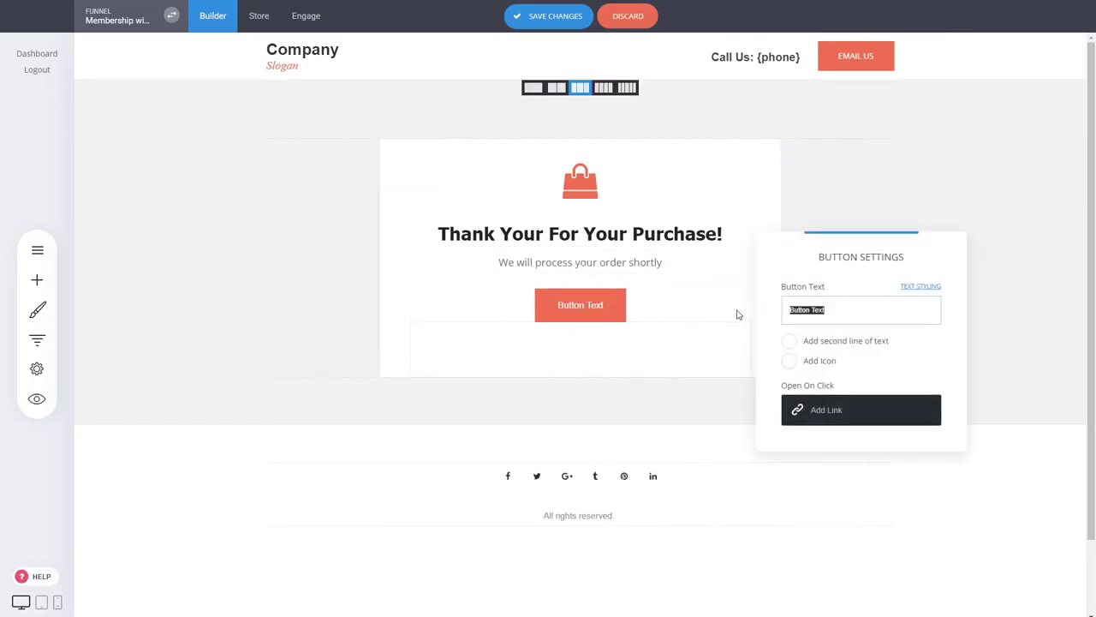
text(SHOW ME MY MEMBERSHI)
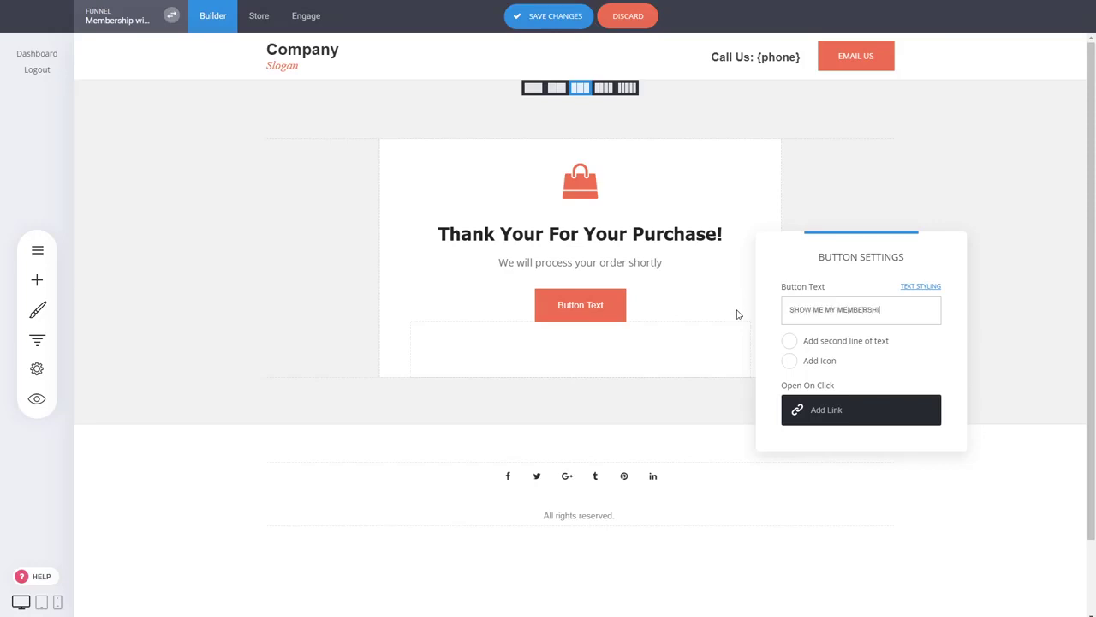
text(PS)
triple_click(803, 309)
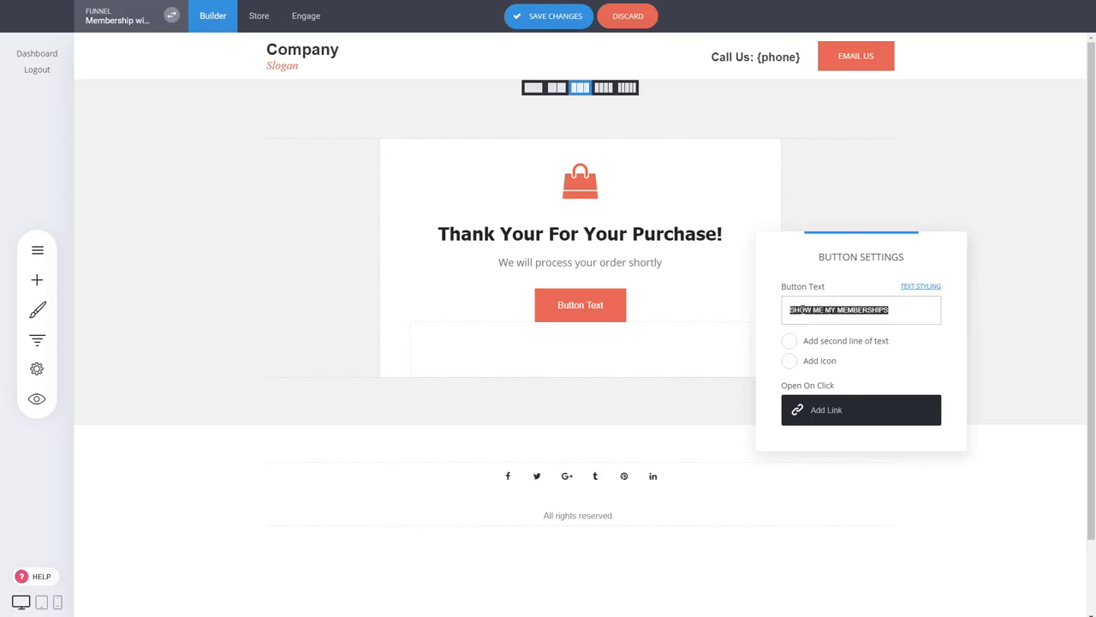
text(GO TO MY MEM)
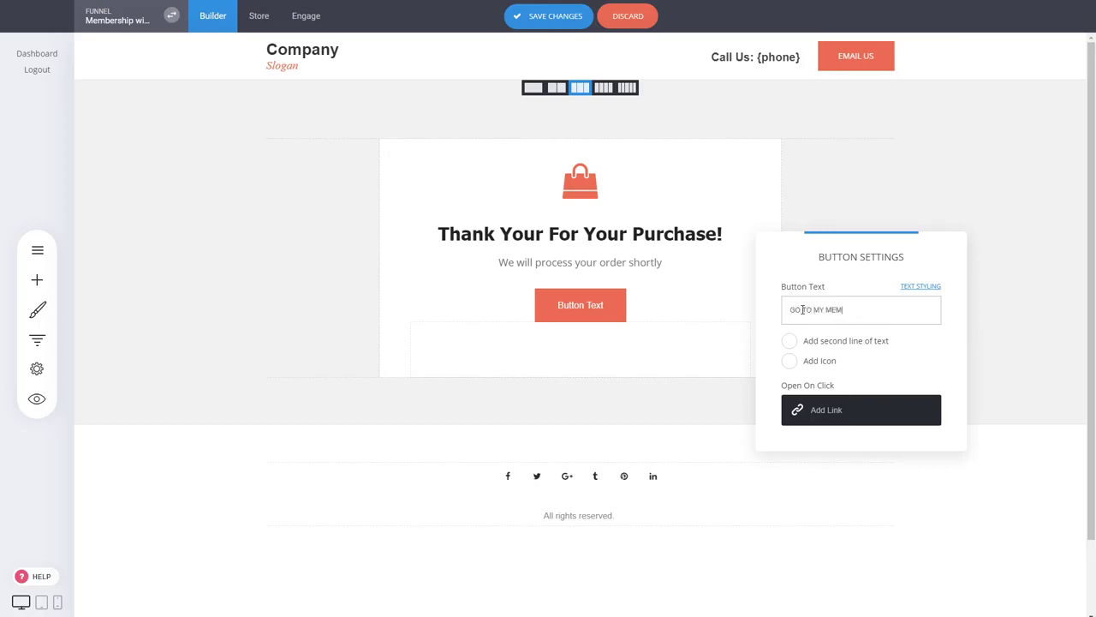
text(BERSHIPS)
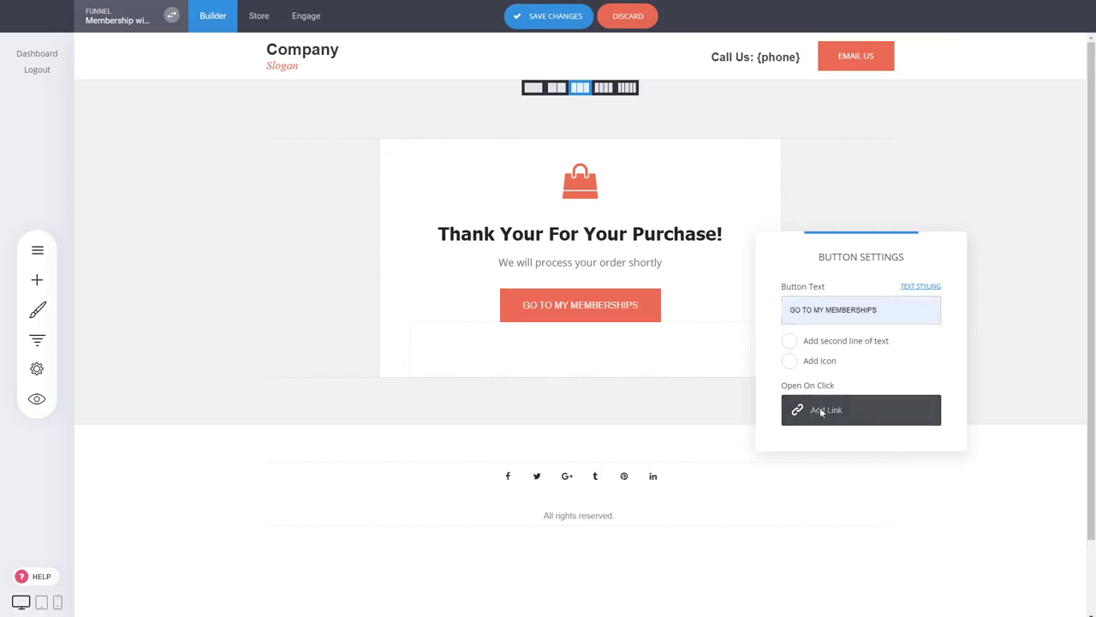
click(821, 411)
- Point the button to the external URL /member/memberships and close Button Settings
click(418, 196)
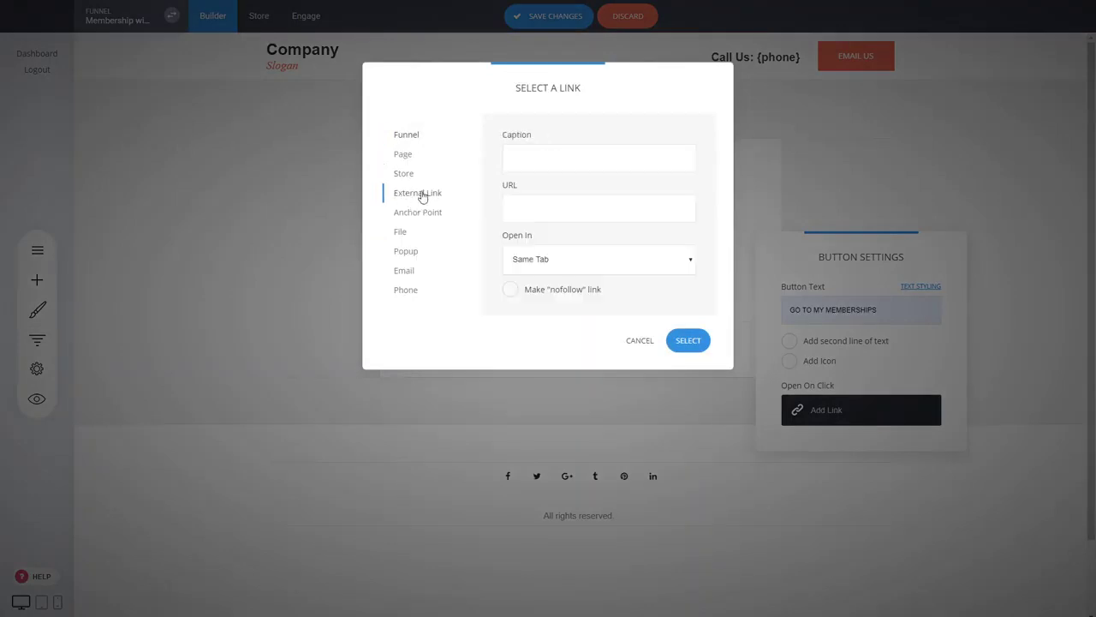
click(540, 202)
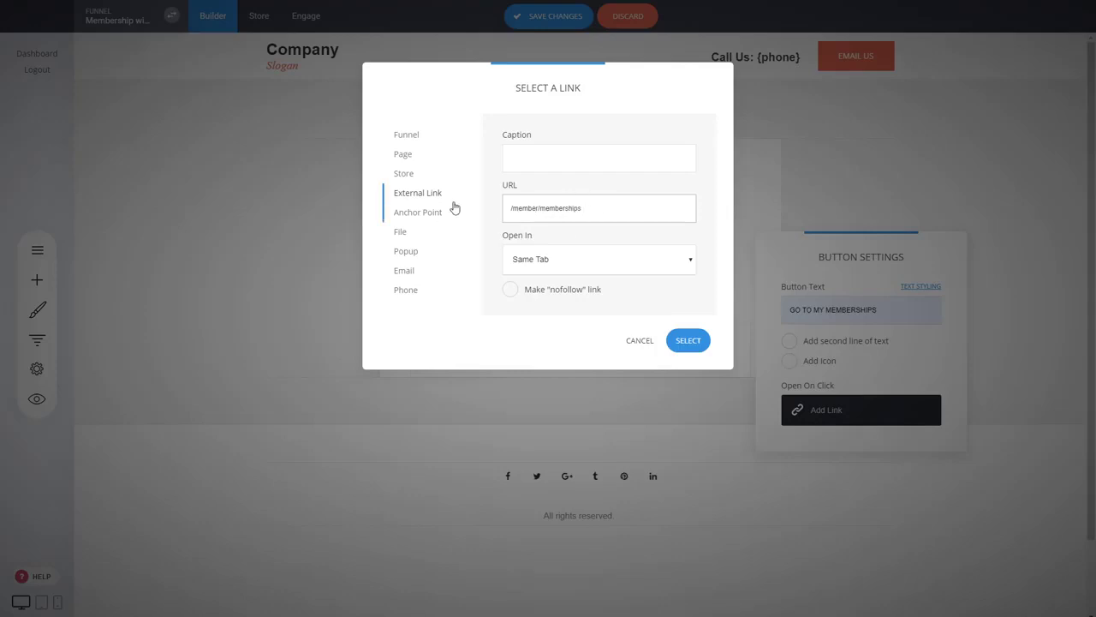
drag(594, 213, 507, 217)
key(ctrl+c)
click(519, 205)
click(688, 341)
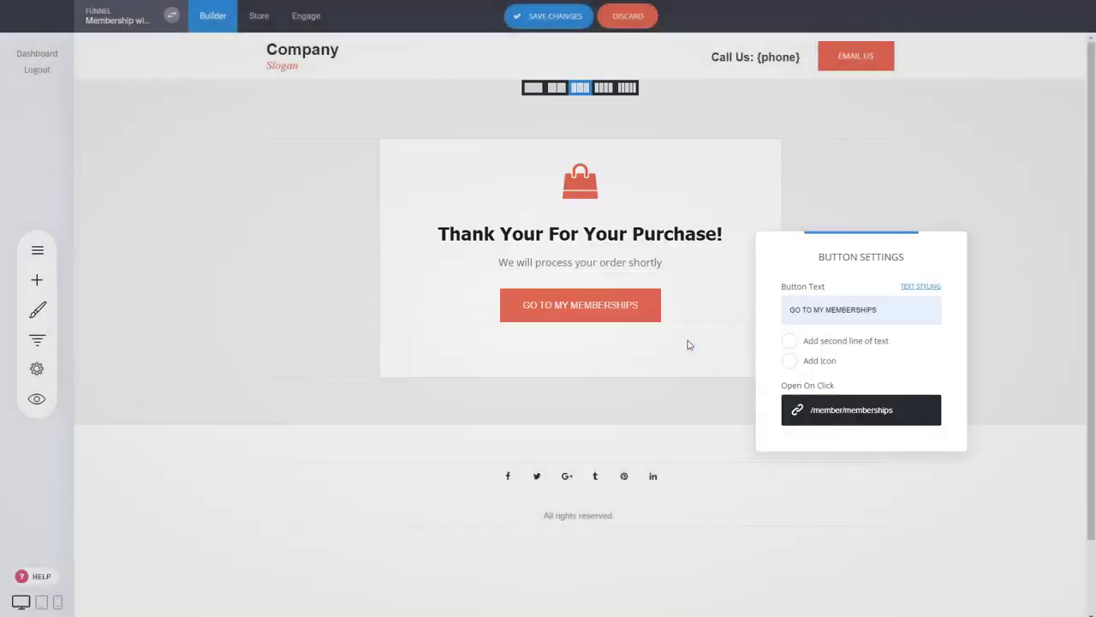
click(236, 298)
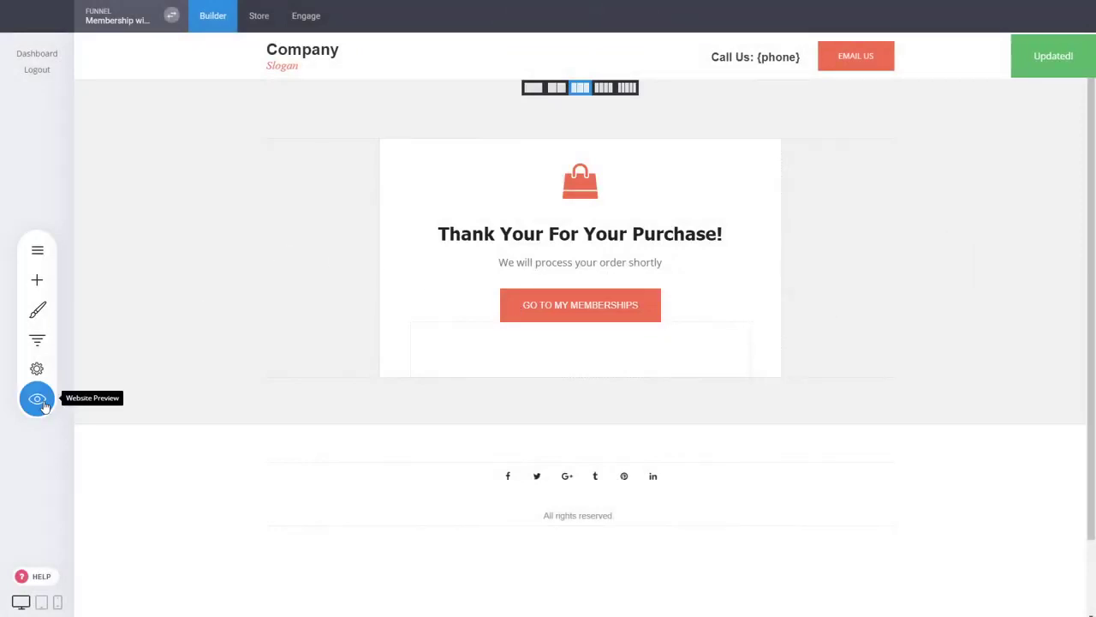
- Preview the thank-you page and test the GO TO MY MEMBERSHIPS button, which shows Page Not Found
click(37, 399)
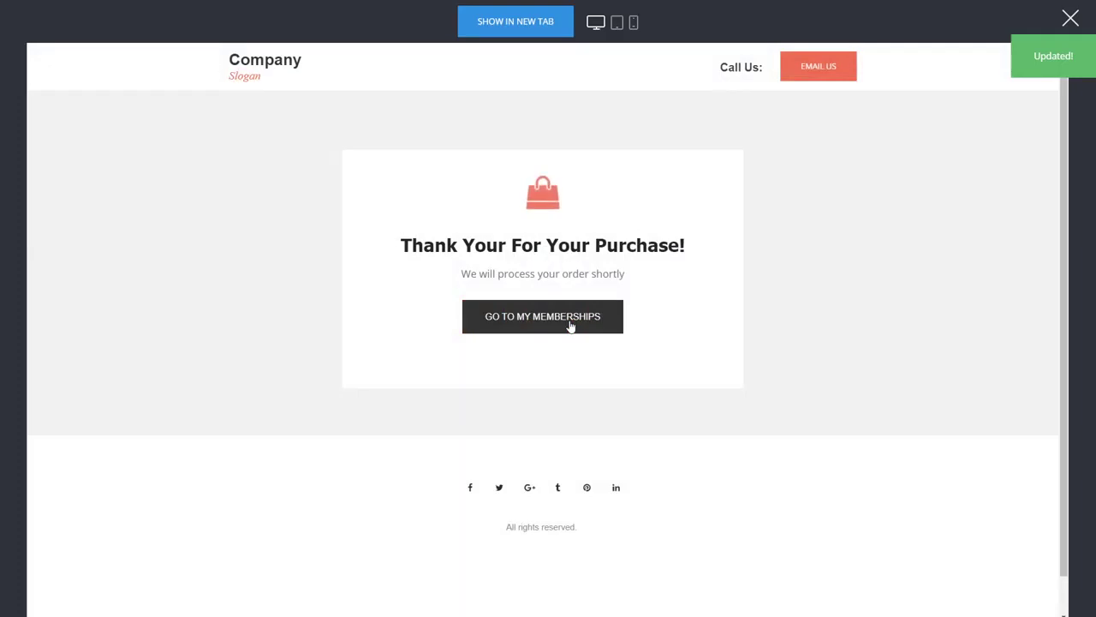
click(570, 324)
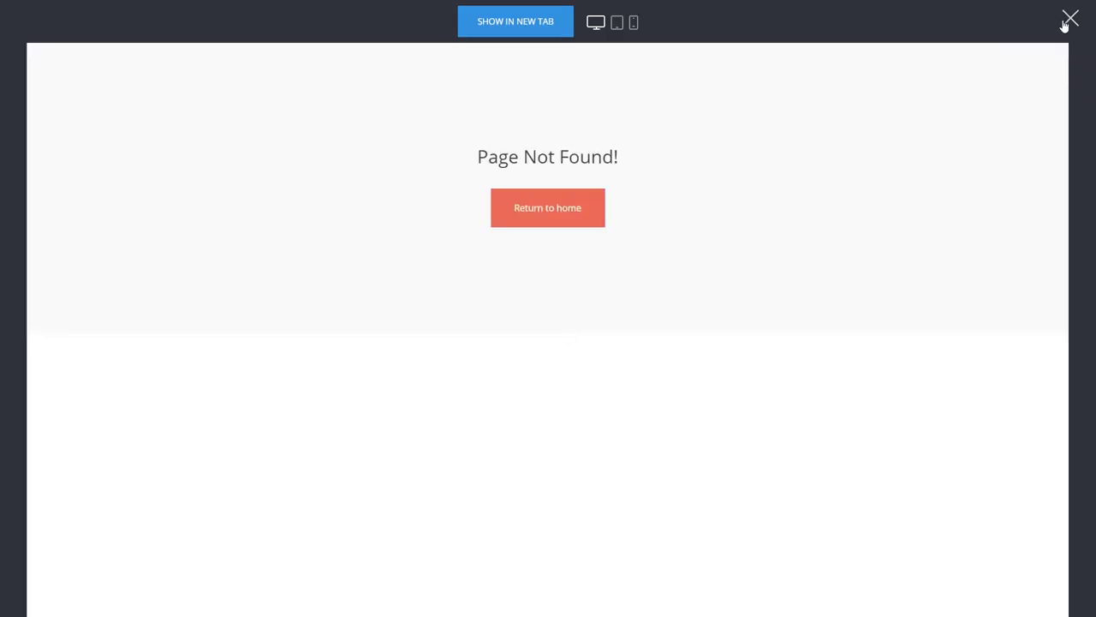
click(1071, 19)
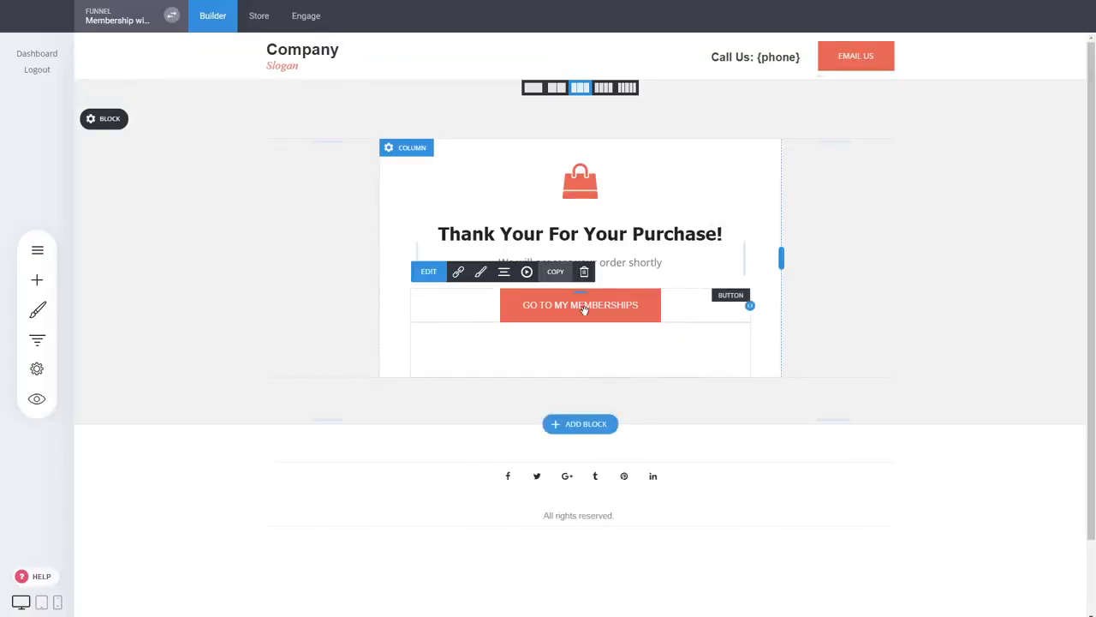
- Correct the GO TO MY MEMBERSHIPS button's link URL to /member/membership
click(651, 307)
click(870, 414)
drag(585, 208, 508, 206)
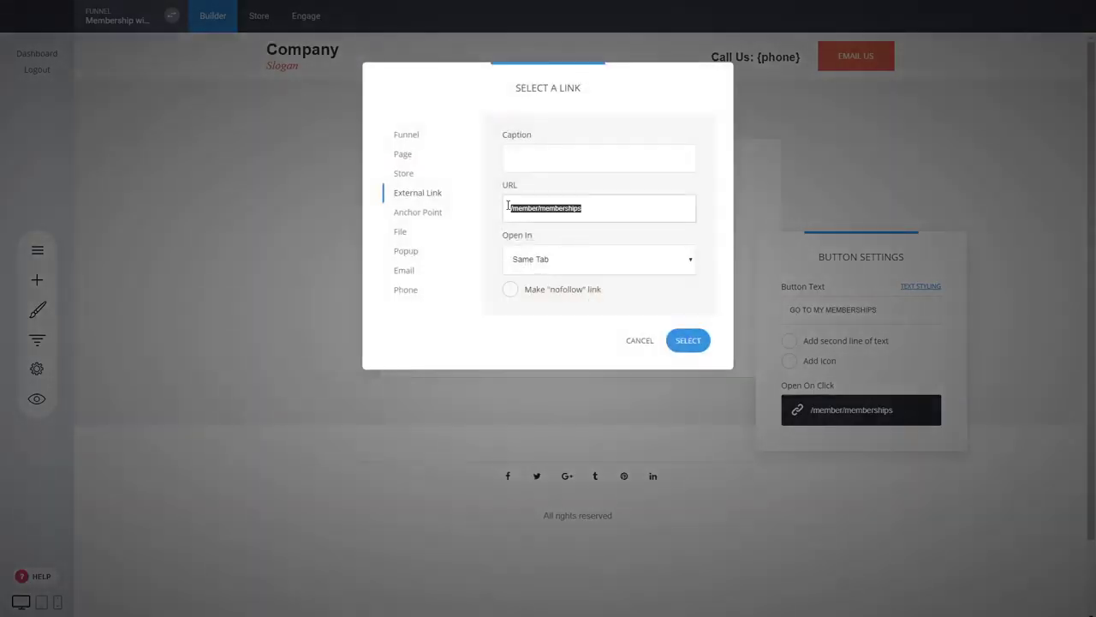
key(ctrl+v)
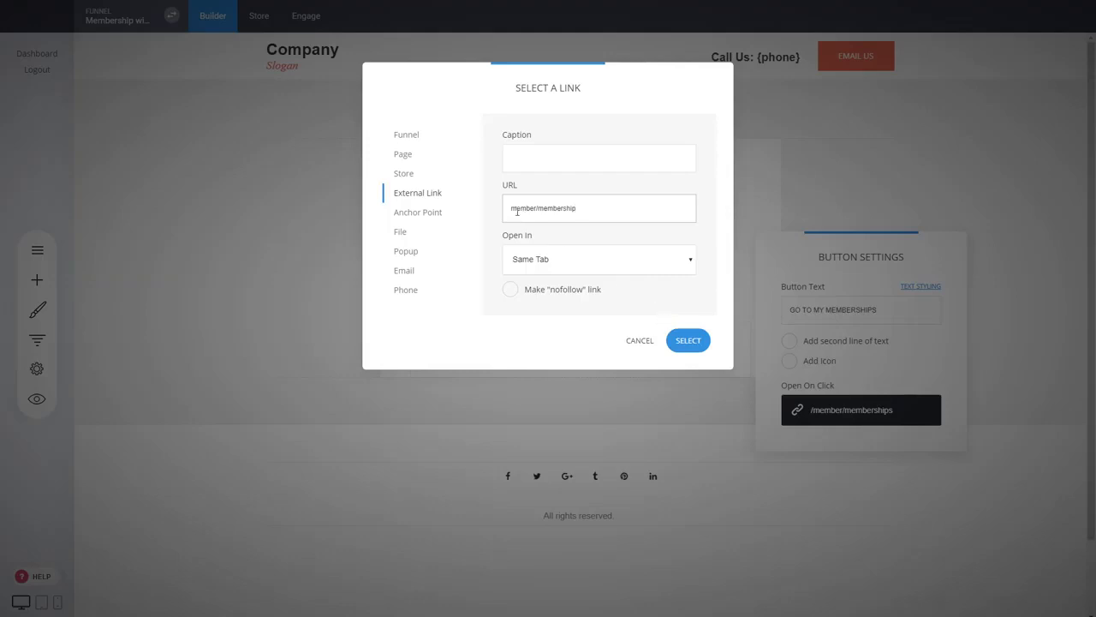
click(511, 208)
text(/)
click(694, 340)
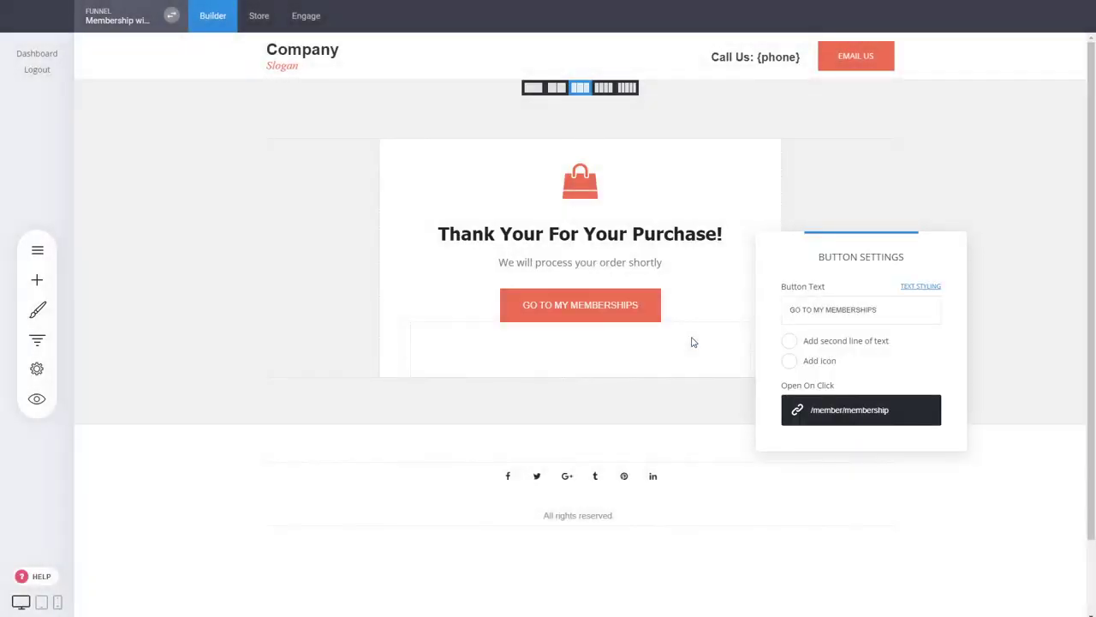
click(257, 251)
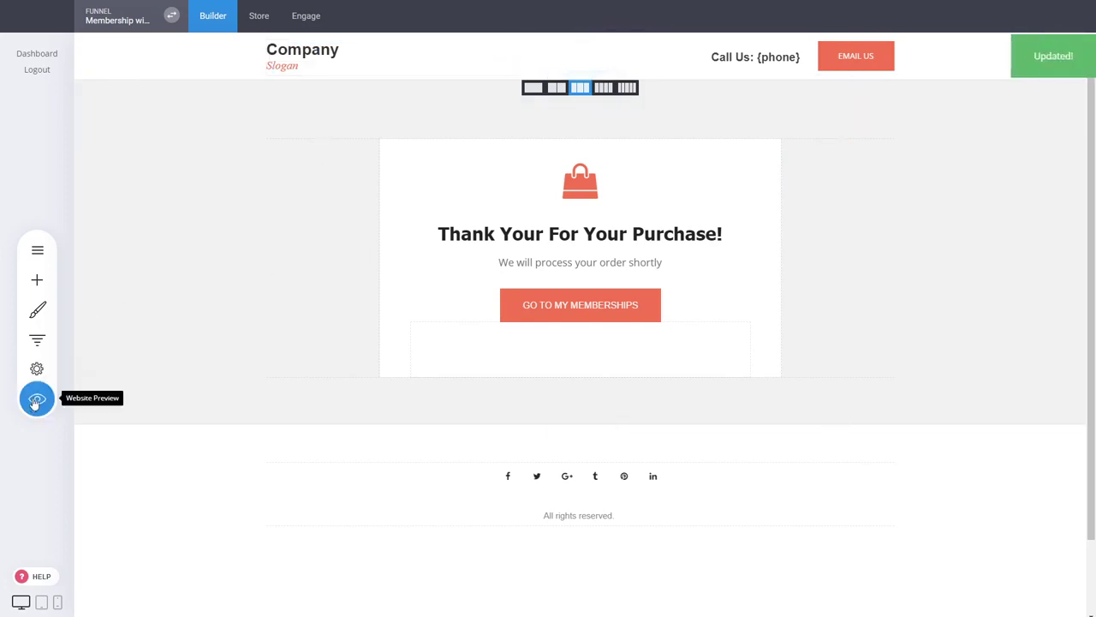
click(36, 400)
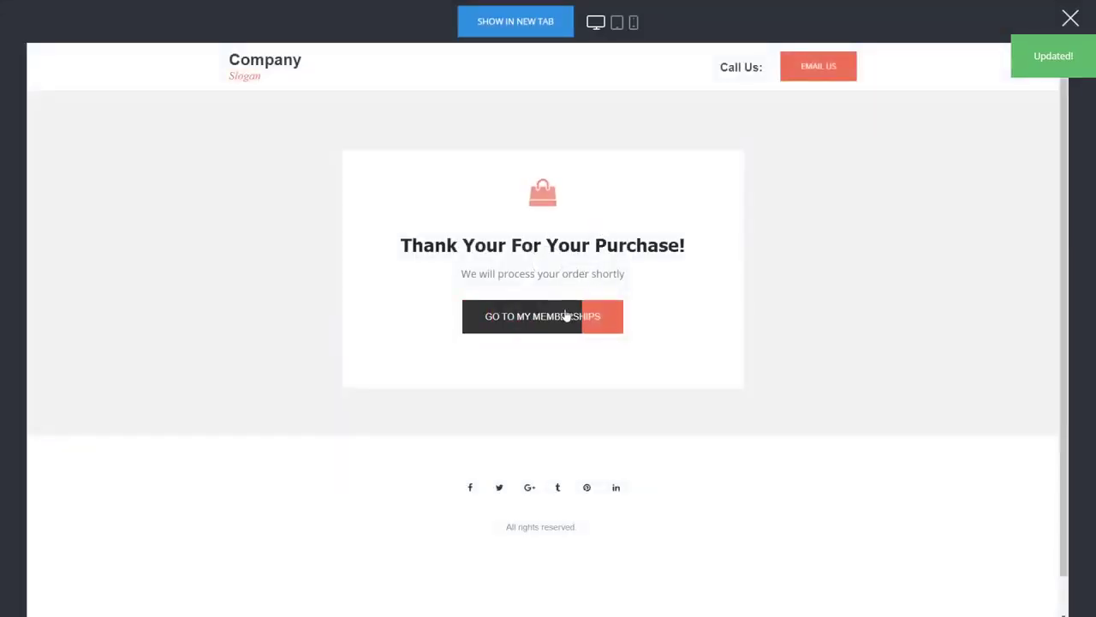
click(565, 319)
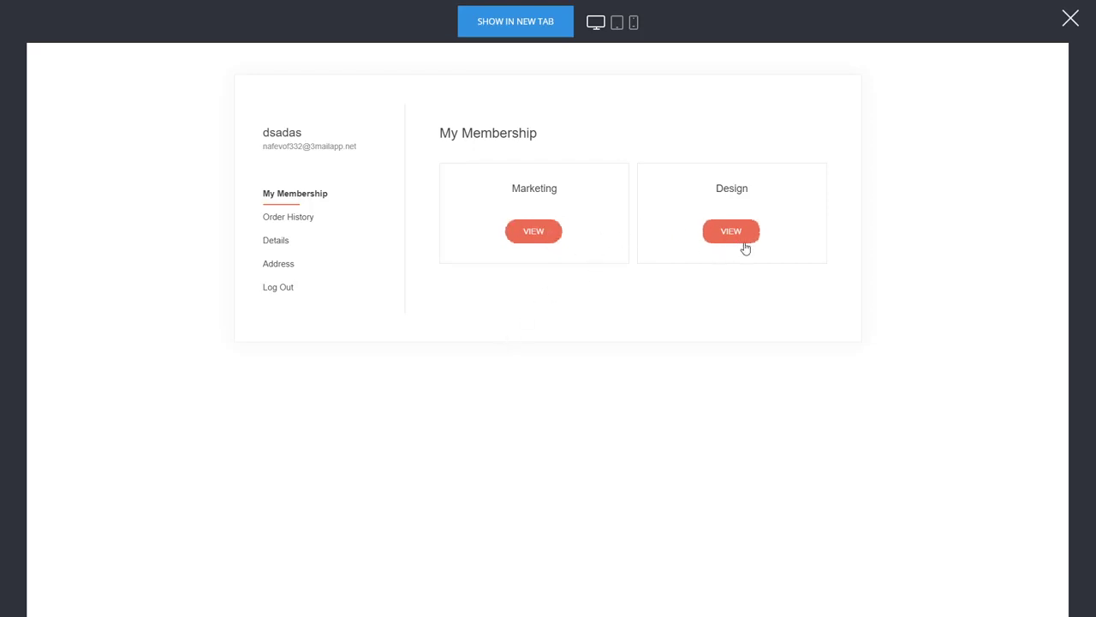
click(543, 235)
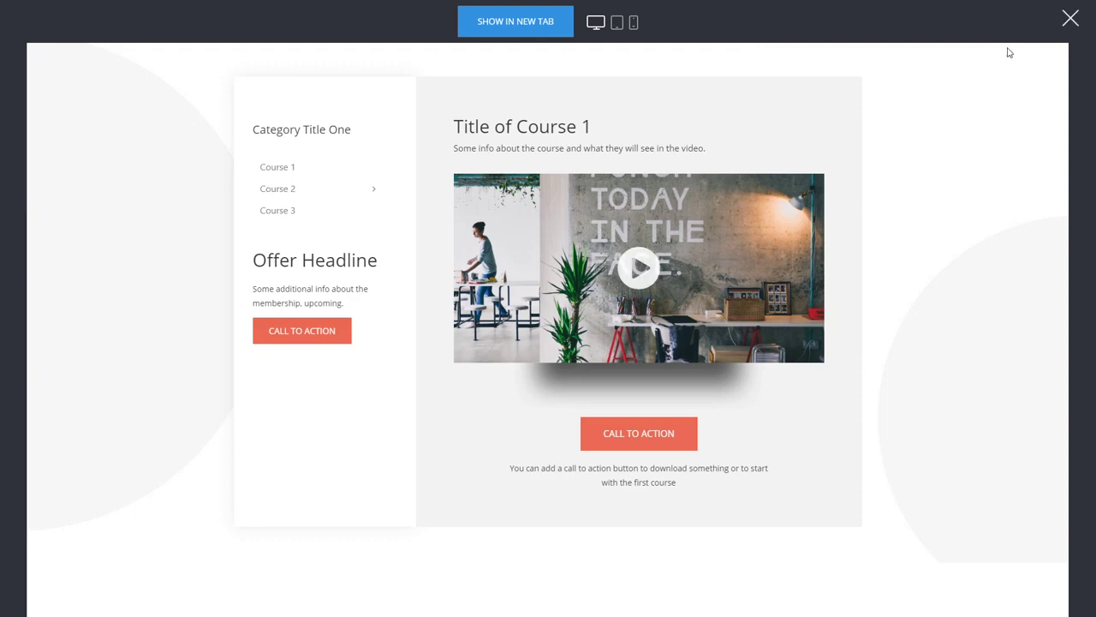
click(1069, 19)
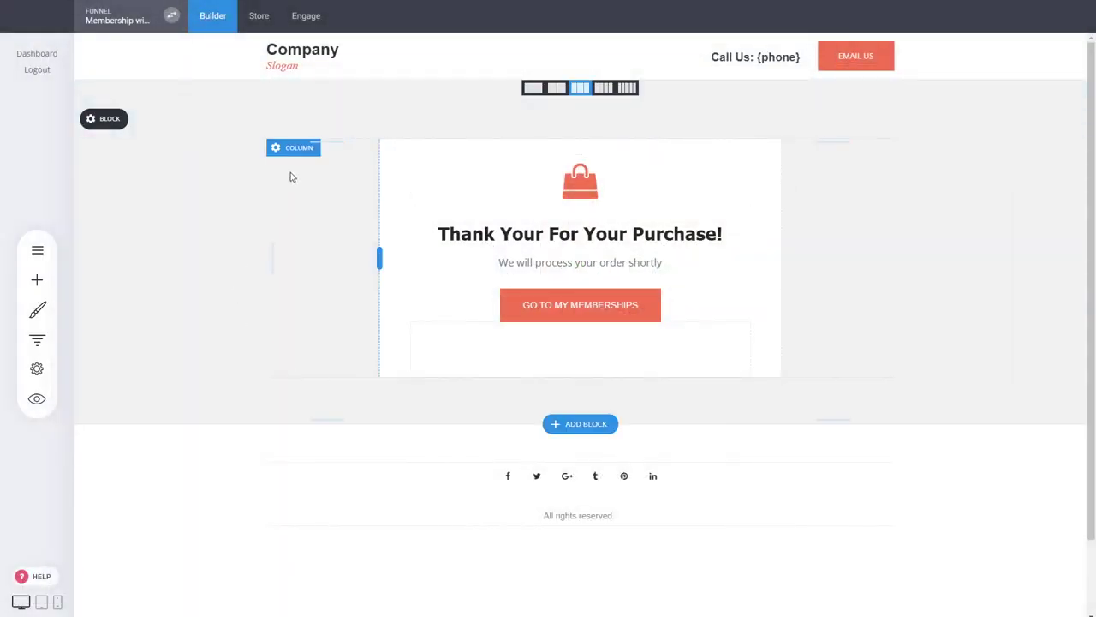
- Switch to the Product Page step and review its $499 all-courses deal and three $169.90 courses
click(36, 339)
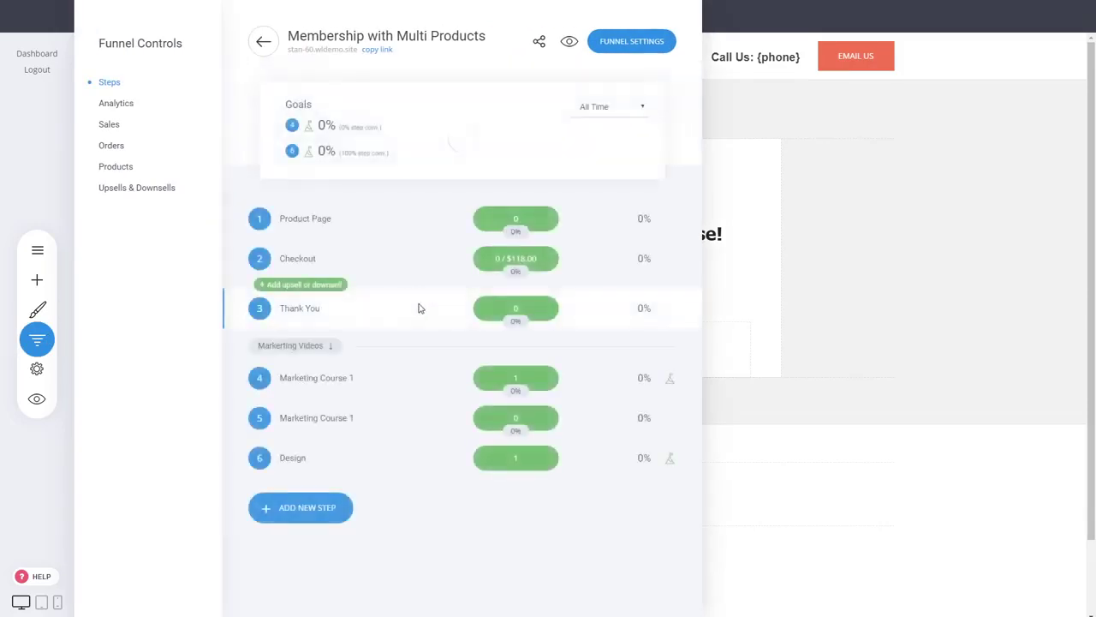
click(286, 221)
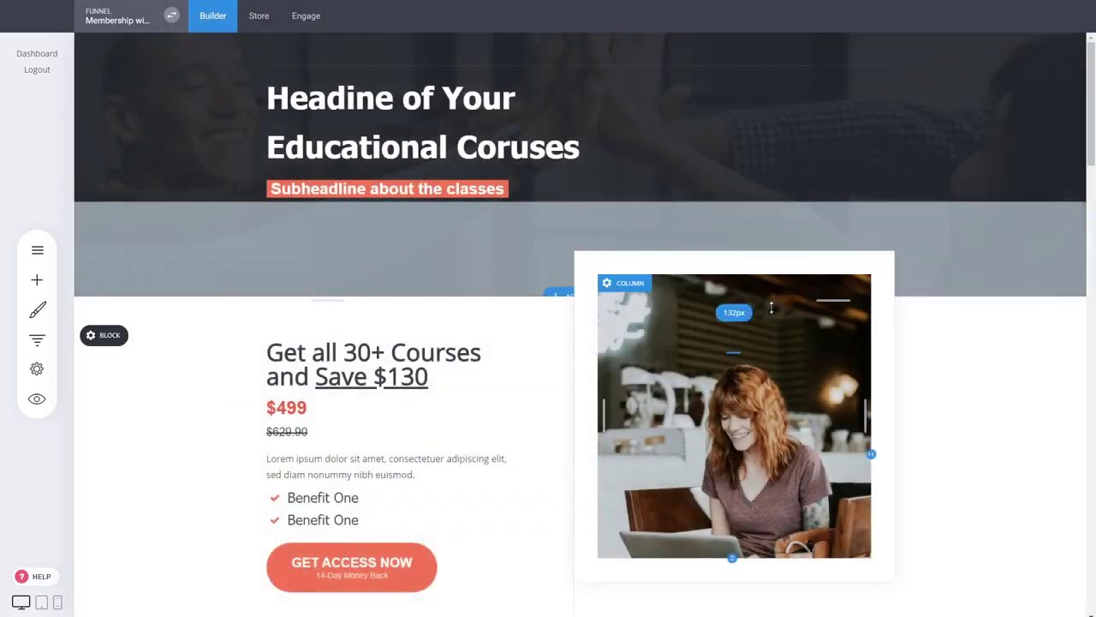
scroll(804, 332, down, 3)
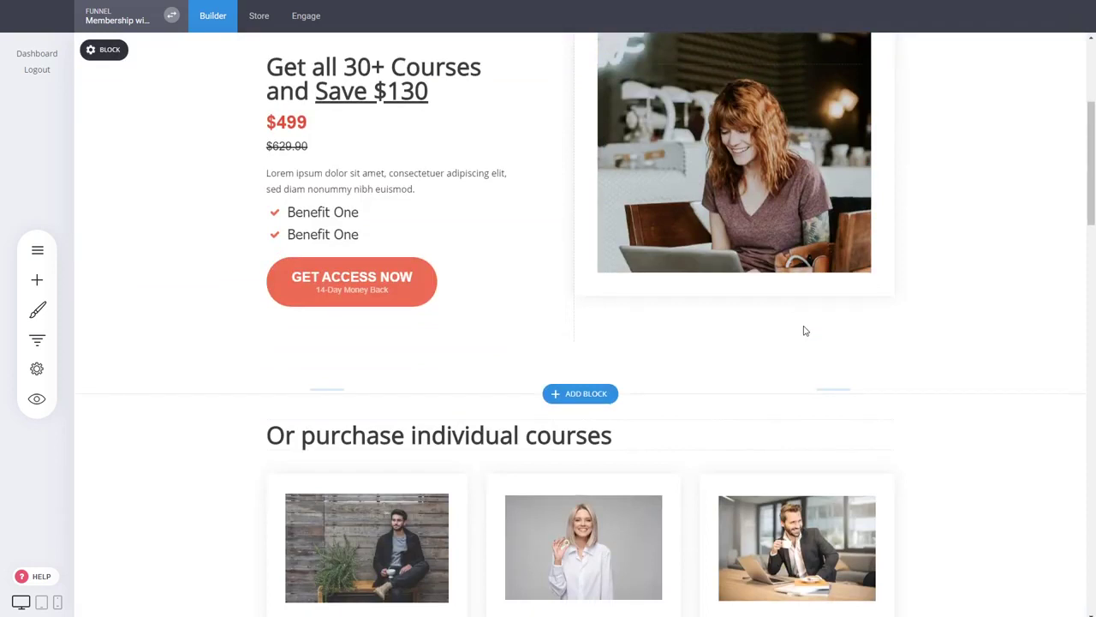
scroll(804, 331, down, 3)
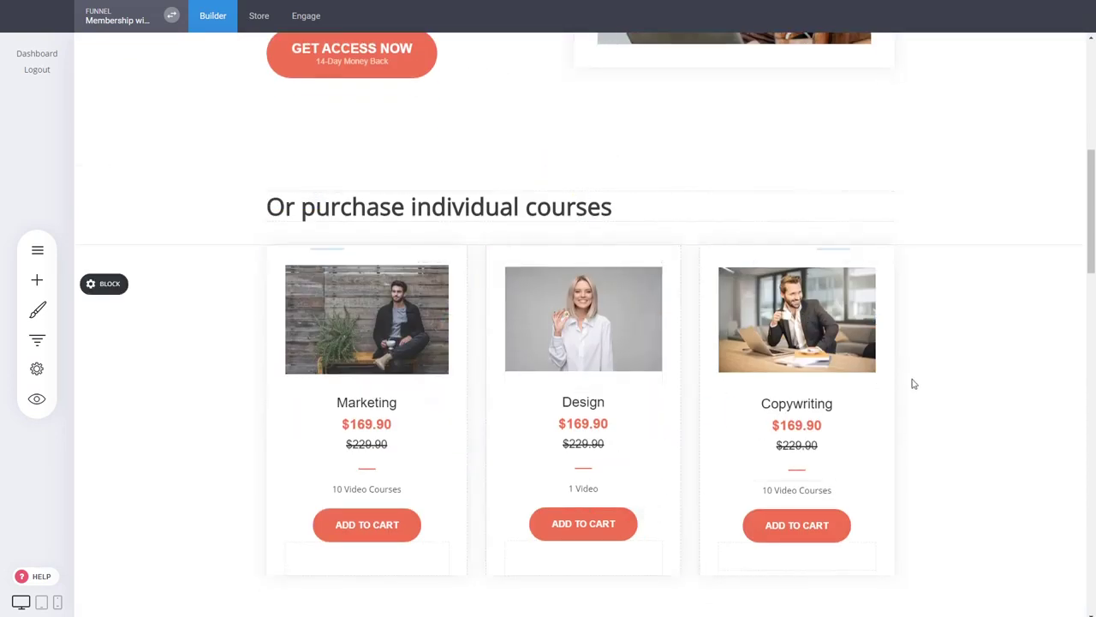
scroll(876, 392, down, 1)
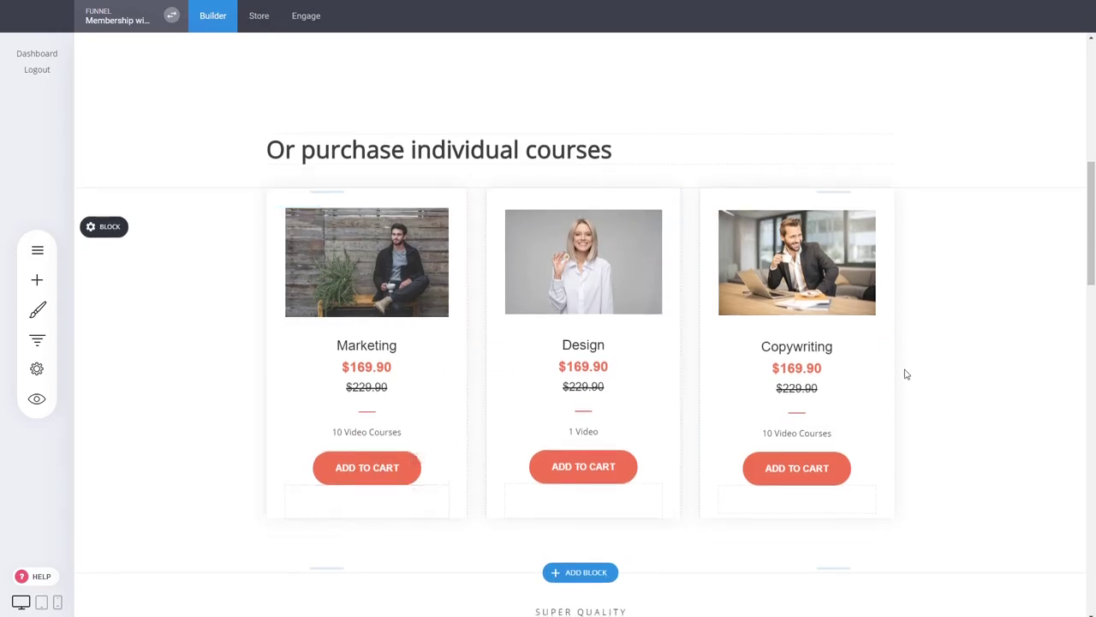
scroll(907, 373, up, 5)
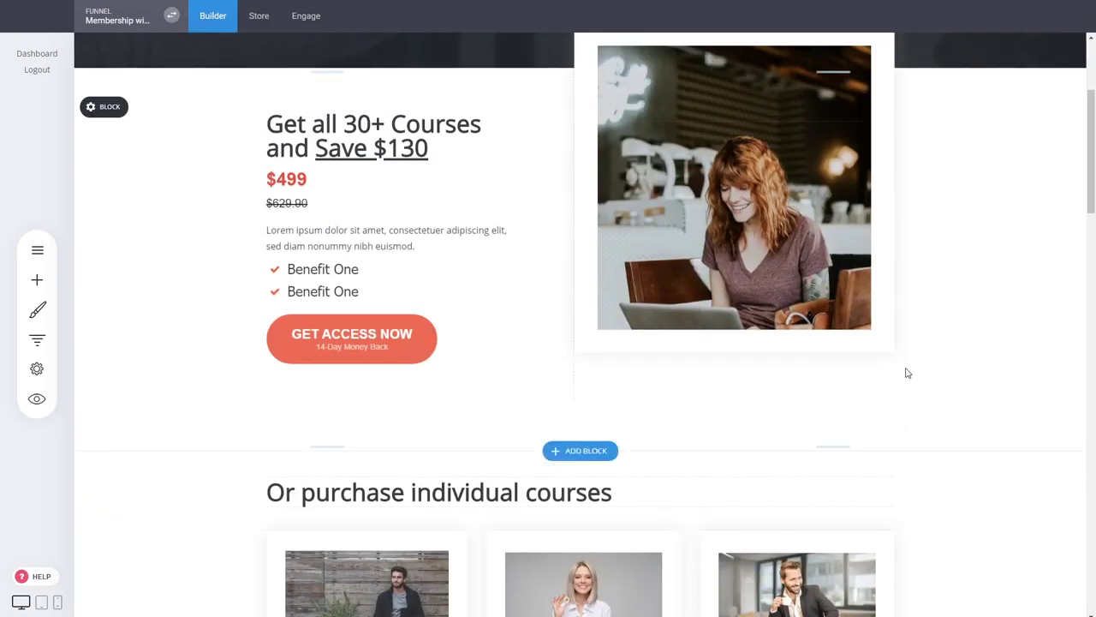
scroll(908, 372, down, 4)
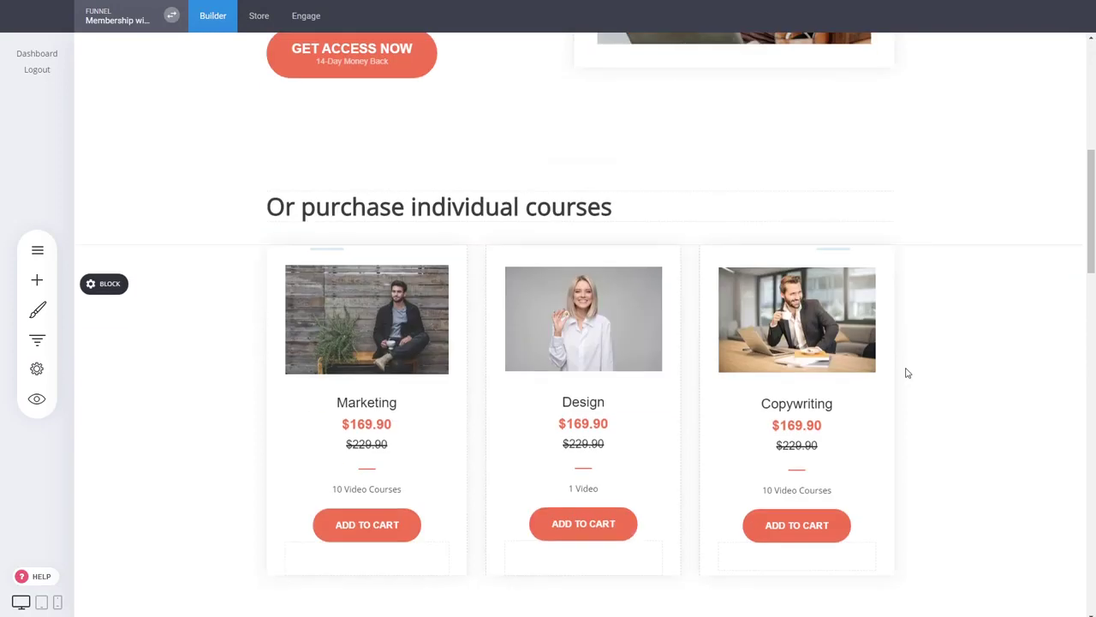
scroll(907, 373, up, 8)
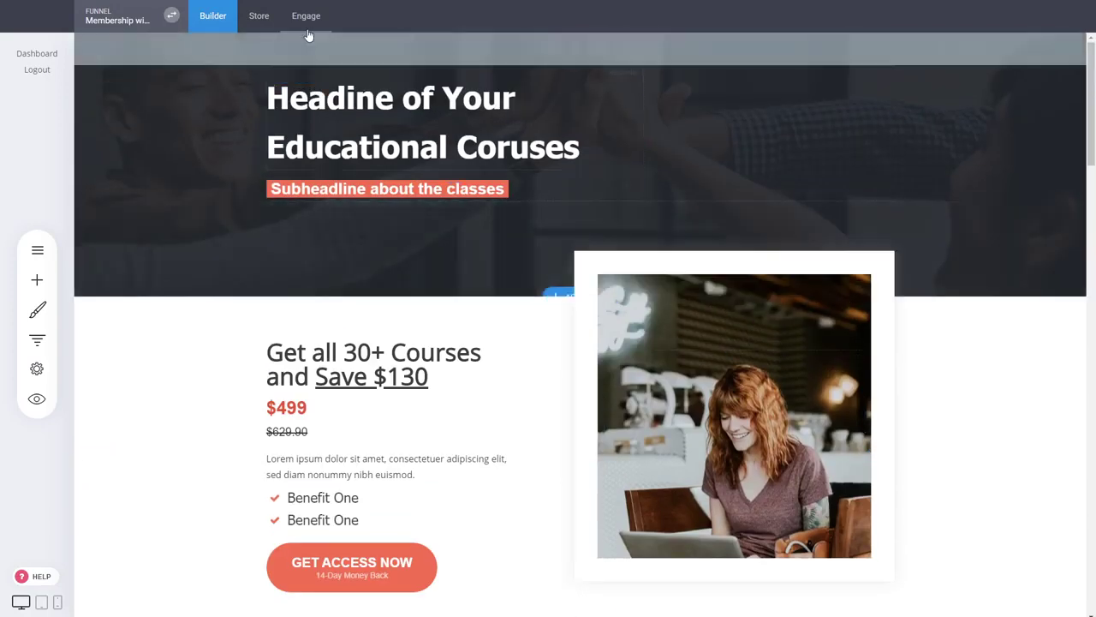
click(307, 17)
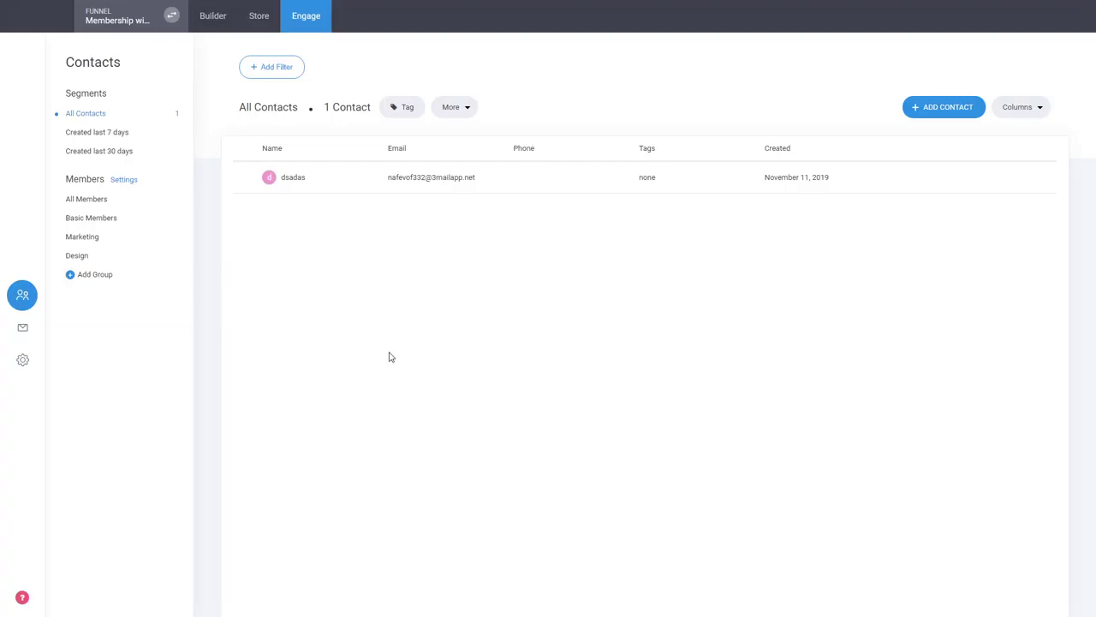
click(211, 20)
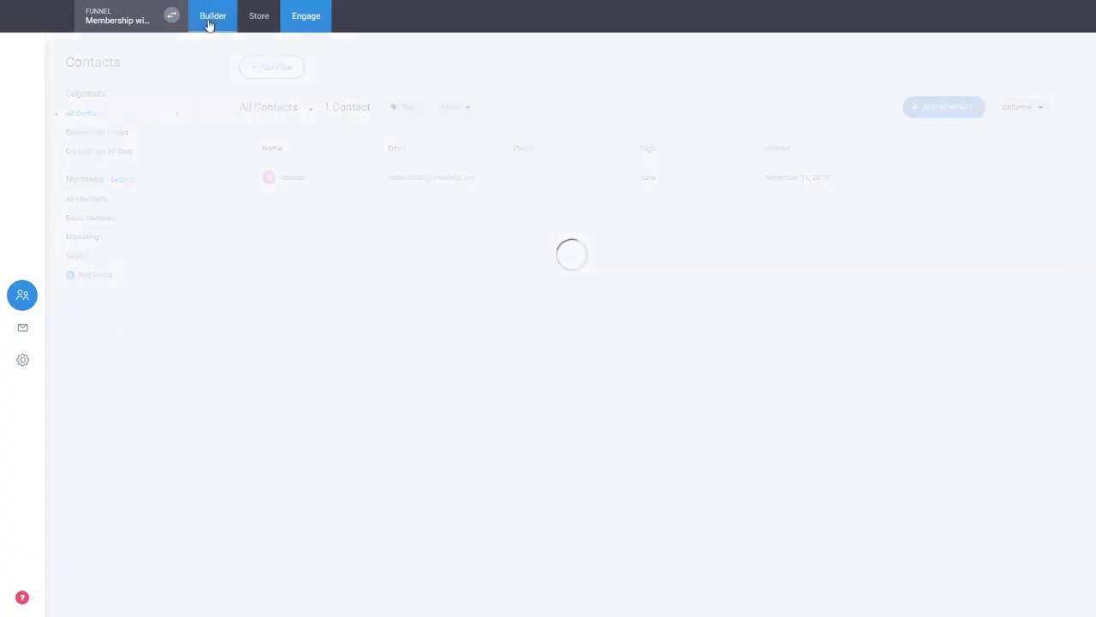